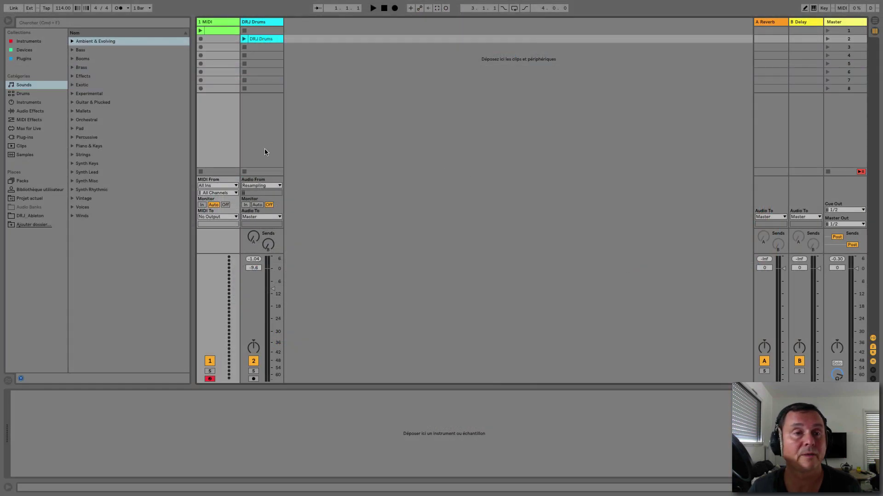
# - Load the Loopmasters Bass Master Audio Unit plug-in onto the MIDI track and reposition its window
pyautogui.click(26, 137)
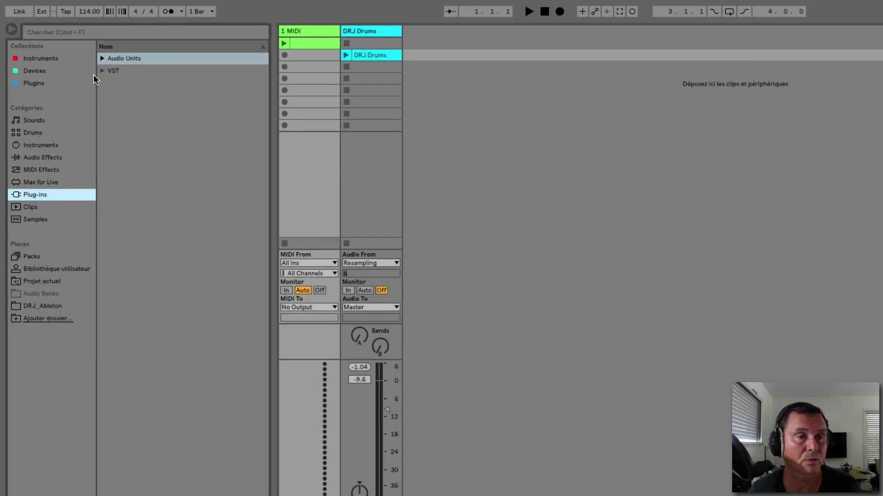
pyautogui.click(103, 58)
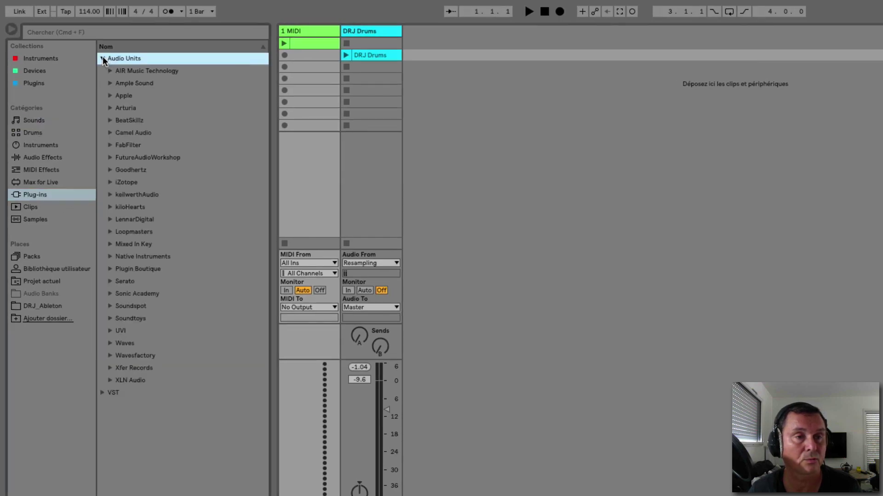
pyautogui.click(112, 231)
pyautogui.moveTo(133, 244); pyautogui.dragTo(318, 213)
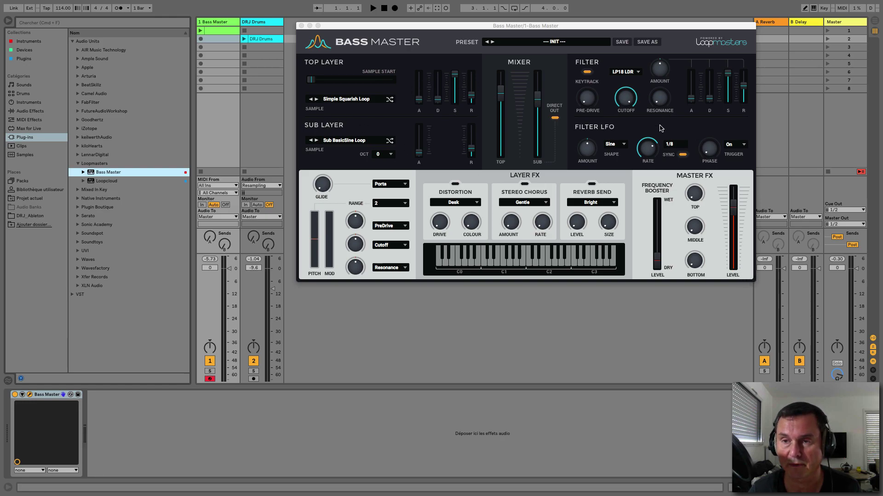
pyautogui.moveTo(424, 29); pyautogui.dragTo(422, 24)
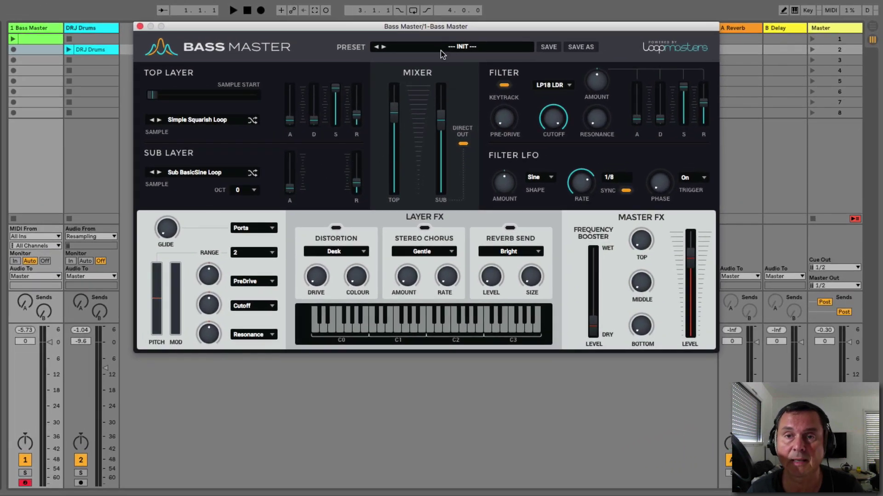
# - Look through Bass Master's factory preset categories, including Sub and Mid, without loading a preset
pyautogui.click(536, 38)
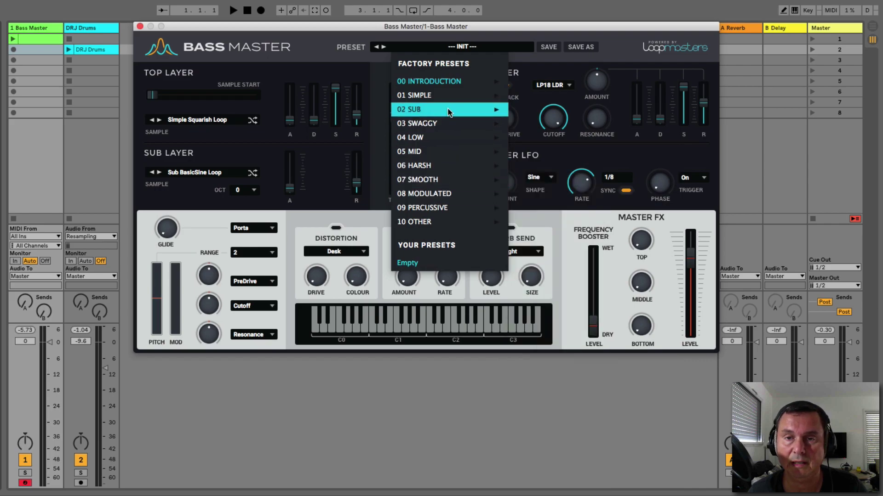
pyautogui.moveTo(488, 82)
pyautogui.moveTo(443, 94)
pyautogui.moveTo(445, 110)
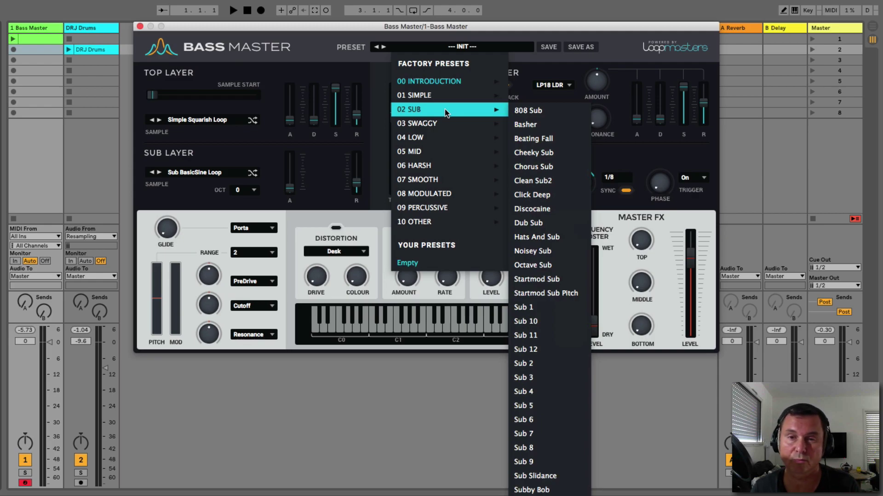
pyautogui.moveTo(454, 143)
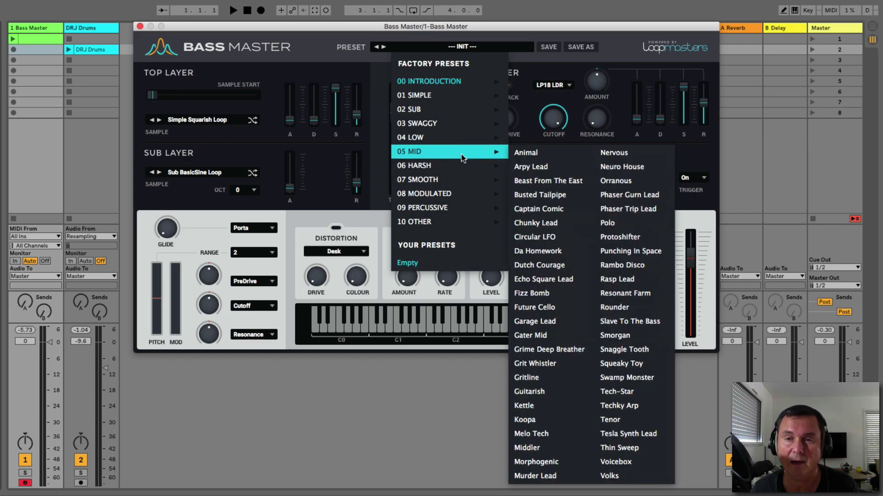
pyautogui.moveTo(458, 170)
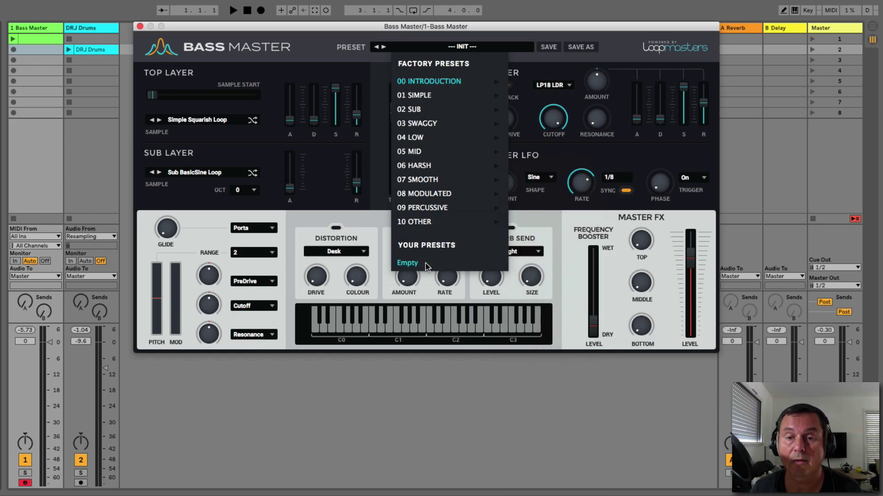
pyautogui.click(614, 50)
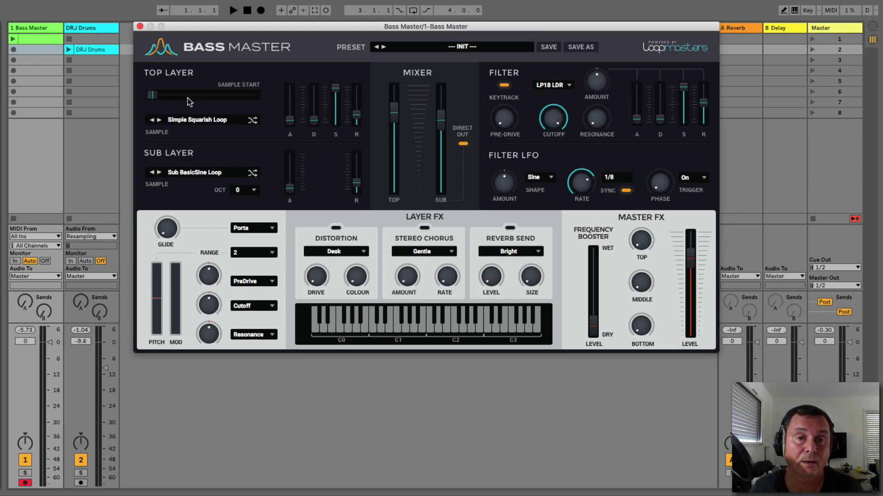
# - Look through the top layer's sample categories, including High, Low and Simple, keeping the current sample
pyautogui.click(181, 120)
pyautogui.moveTo(181, 137)
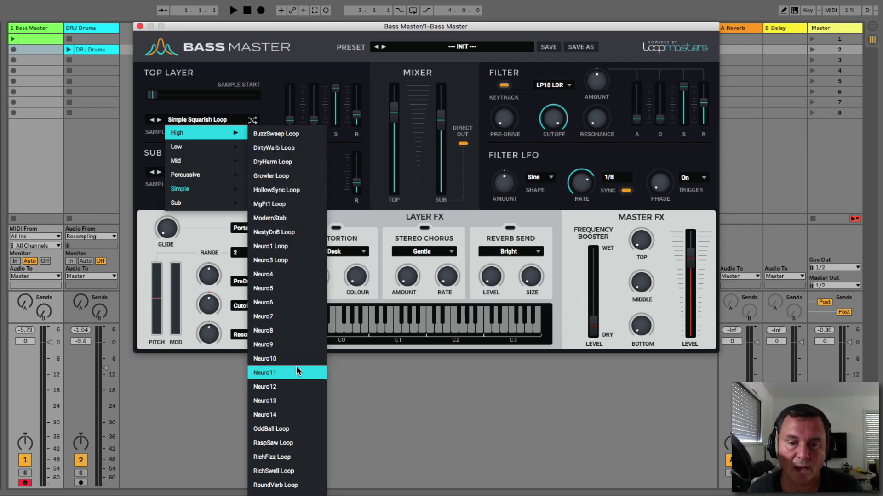
pyautogui.moveTo(202, 148)
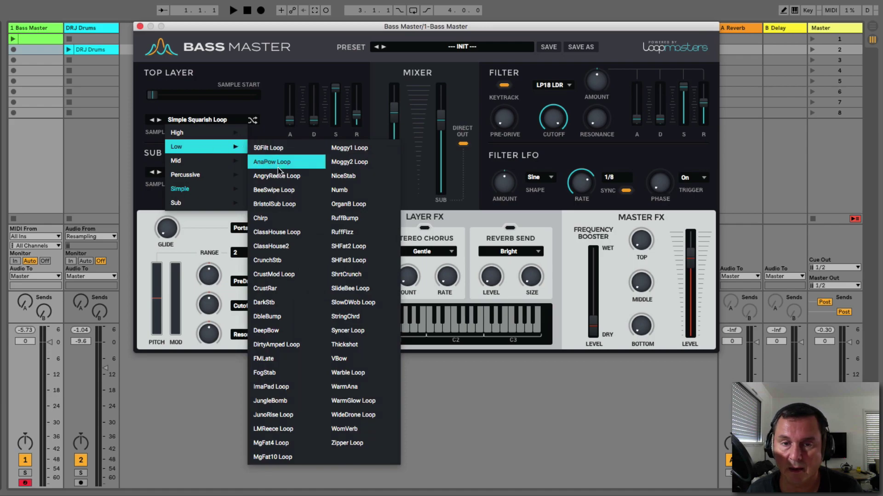
pyautogui.moveTo(230, 169)
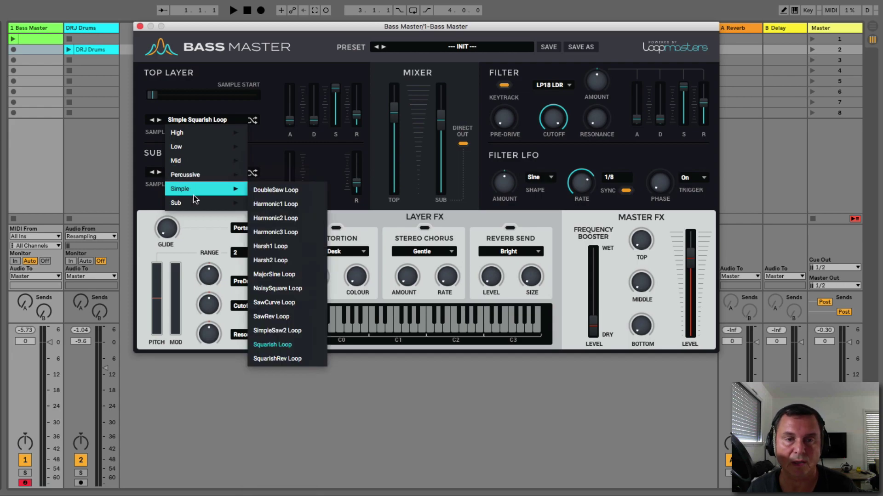
pyautogui.click(143, 116)
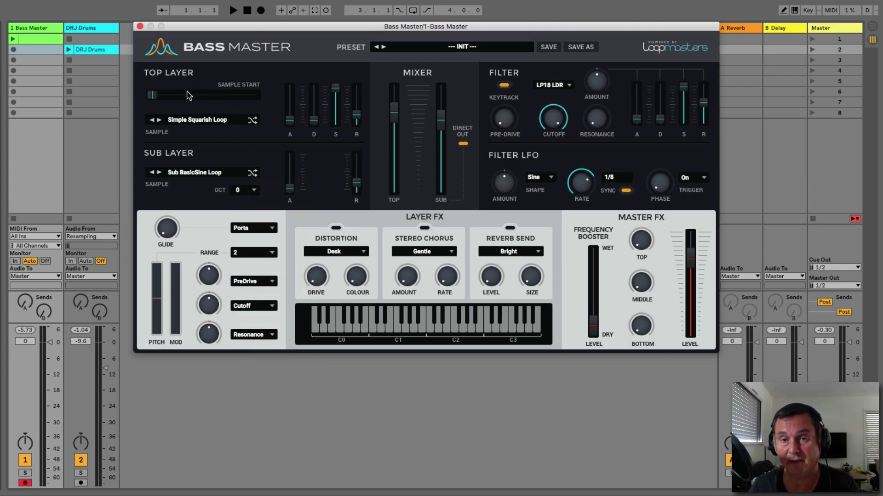
# - View the sample categories available for the sub layer, keeping the current sample
pyautogui.click(186, 172)
pyautogui.moveTo(188, 191)
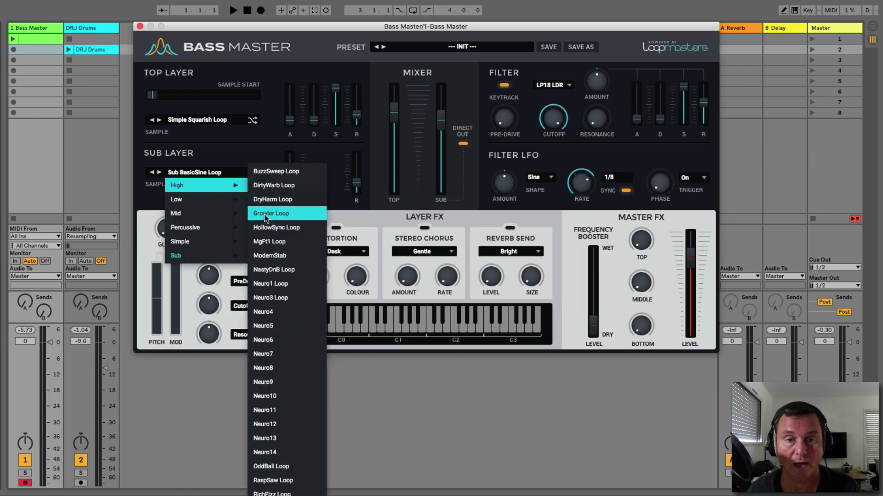
pyautogui.click(143, 168)
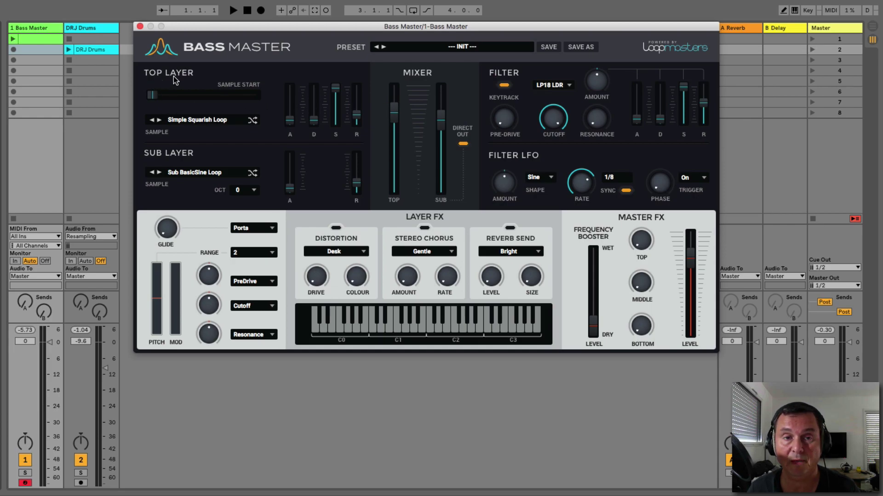
# - Raise the mixer's Top level to about -4 dB and raise the Sub level to a similar height
pyautogui.moveTo(389, 111)
pyautogui.mouseDown()
pyautogui.moveTo(390, 178)
pyautogui.moveTo(392, 105)
pyautogui.mouseUp()
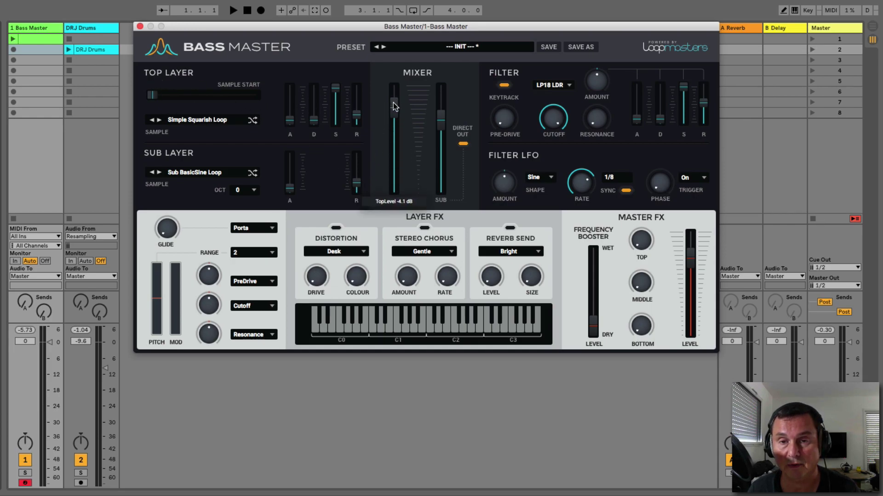
pyautogui.moveTo(440, 120)
pyautogui.mouseDown()
pyautogui.moveTo(440, 184)
pyautogui.moveTo(441, 105)
pyautogui.mouseUp()
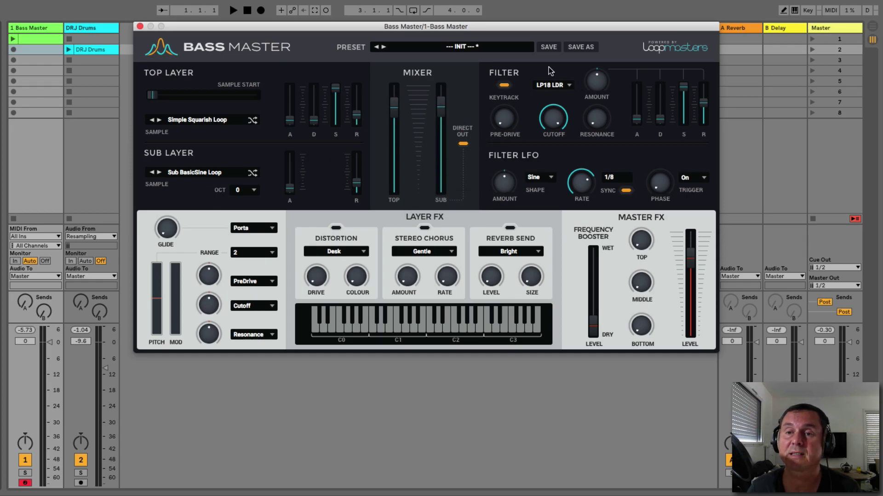
# - View the available filter types and filter LFO shapes, keeping LP18 LDR and Sine
pyautogui.click(568, 85)
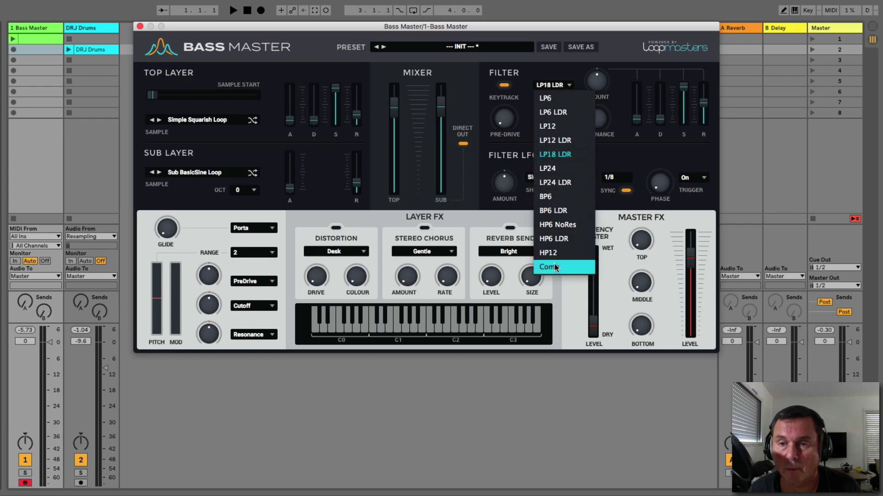
pyautogui.click(491, 144)
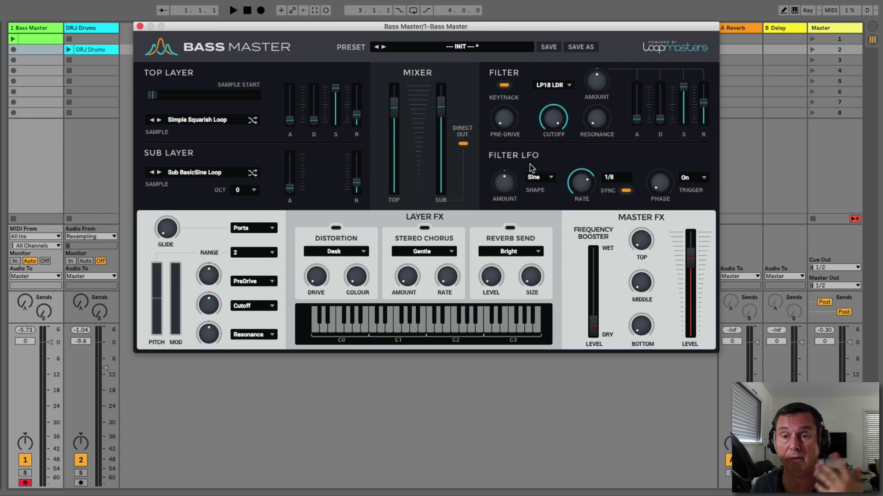
pyautogui.click(549, 178)
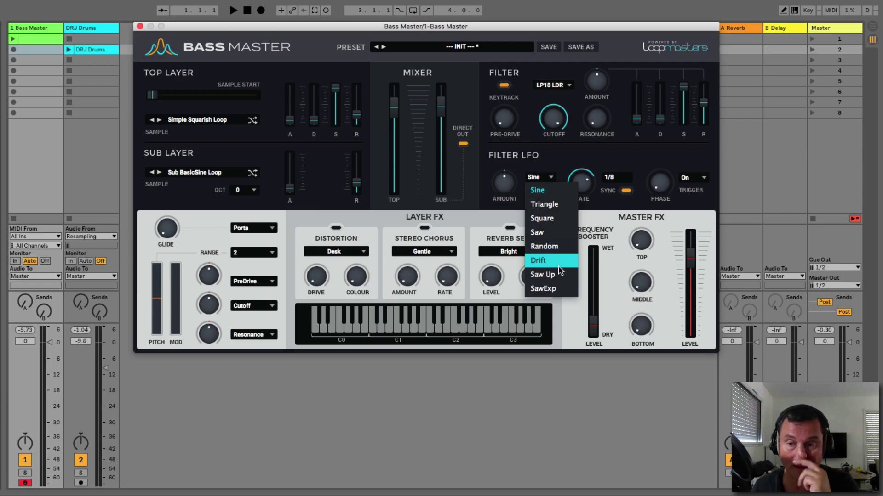
pyautogui.click(593, 167)
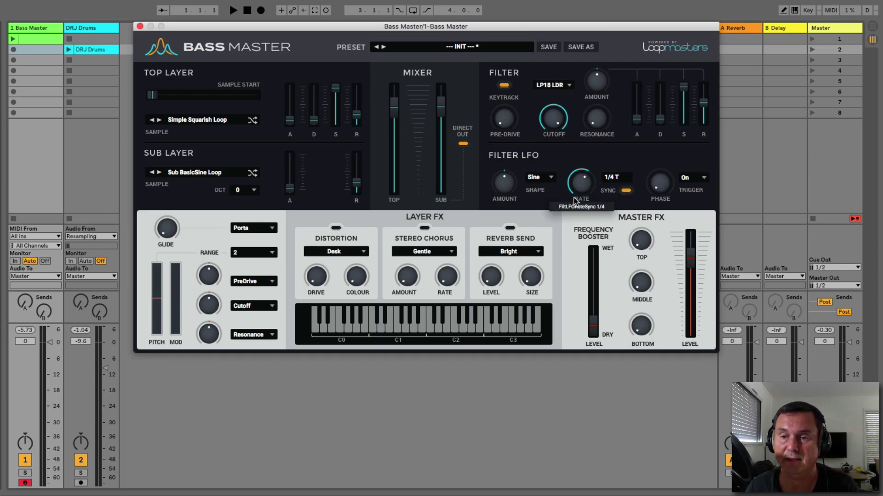
# - Try varying the filter LFO rate with tempo sync off, and turn sync back on
pyautogui.click(625, 191)
pyautogui.moveTo(582, 184); pyautogui.dragTo(593, 207)
pyautogui.click(625, 191)
# - Raise the filter LFO phase to about its midpoint and view the trigger options, keeping On
pyautogui.moveTo(660, 184); pyautogui.dragTo(660, 158)
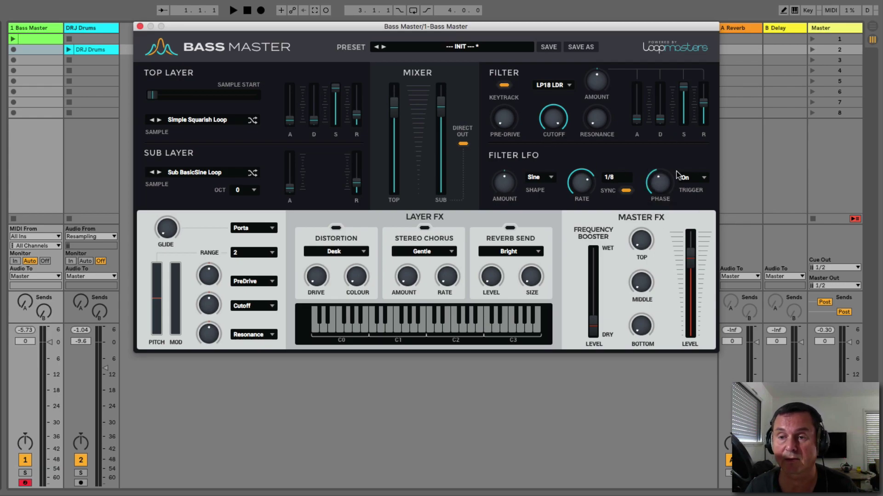
pyautogui.click(692, 178)
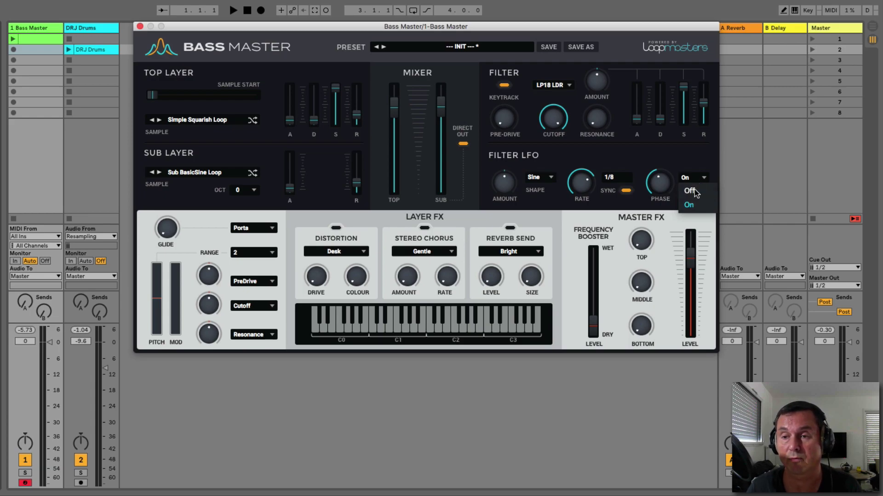
pyautogui.click(663, 162)
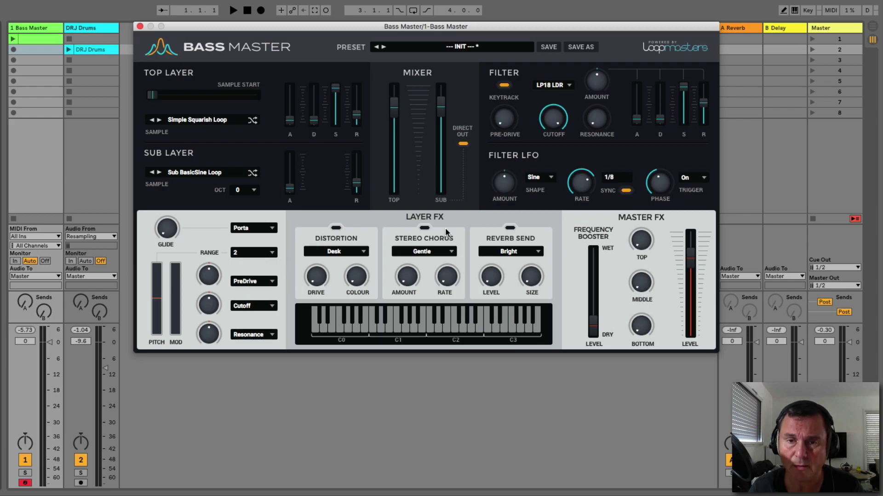
# - Switch on the layer distortion with the Desk type and view the distortion, stereo chorus and reverb send types
pyautogui.click(336, 228)
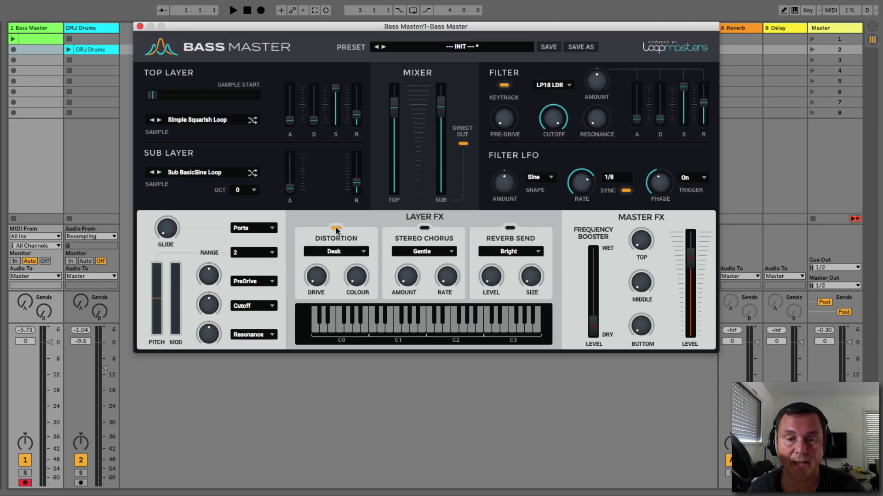
pyautogui.click(348, 252)
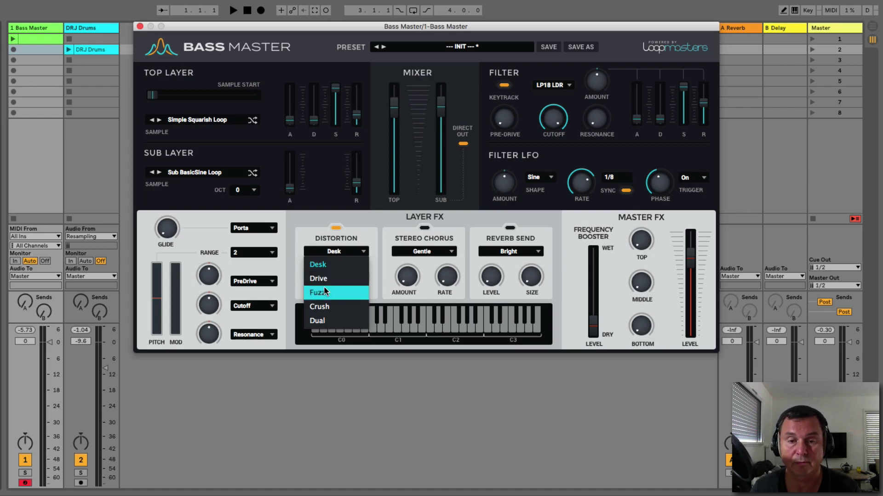
pyautogui.click(432, 257)
pyautogui.click(434, 254)
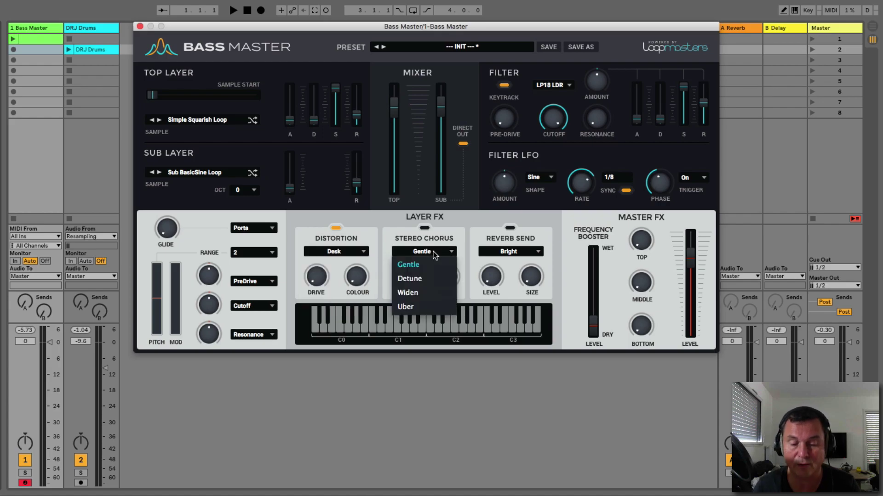
pyautogui.click(499, 256)
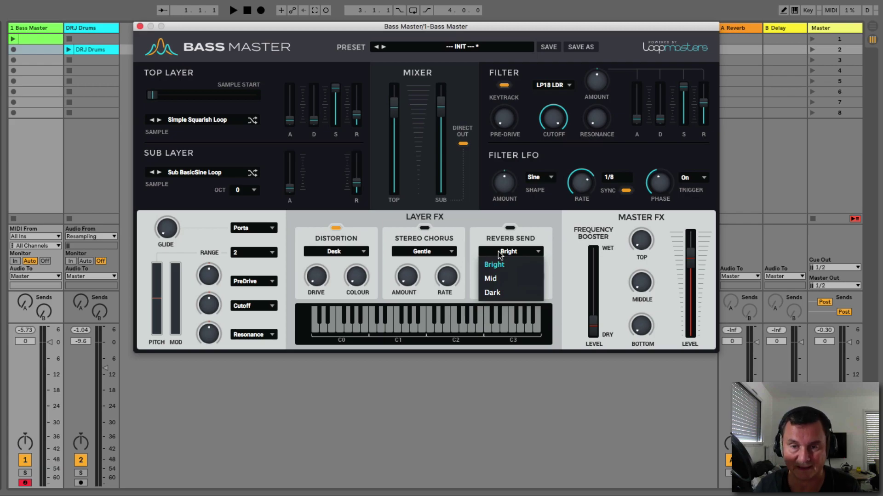
pyautogui.click(558, 255)
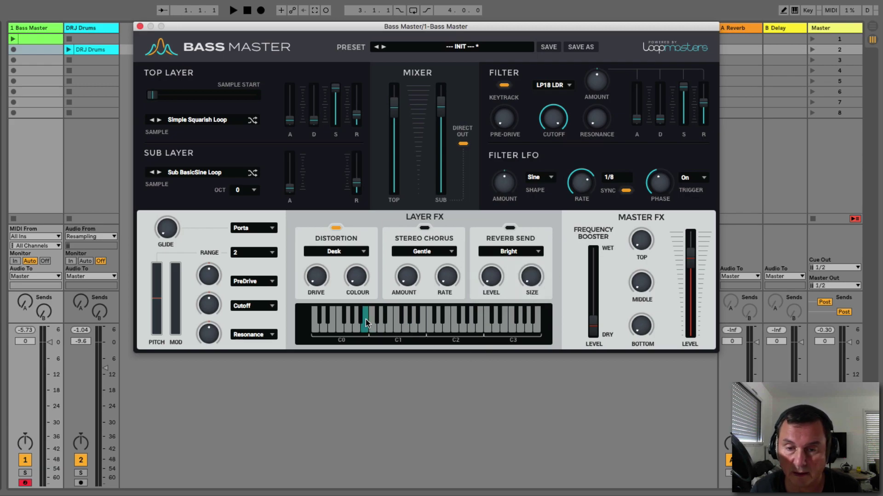
# - Audition several notes on Bass Master's virtual keyboard and try bending the pitch down fully
pyautogui.moveTo(365, 322); pyautogui.dragTo(423, 324)
pyautogui.click(480, 322)
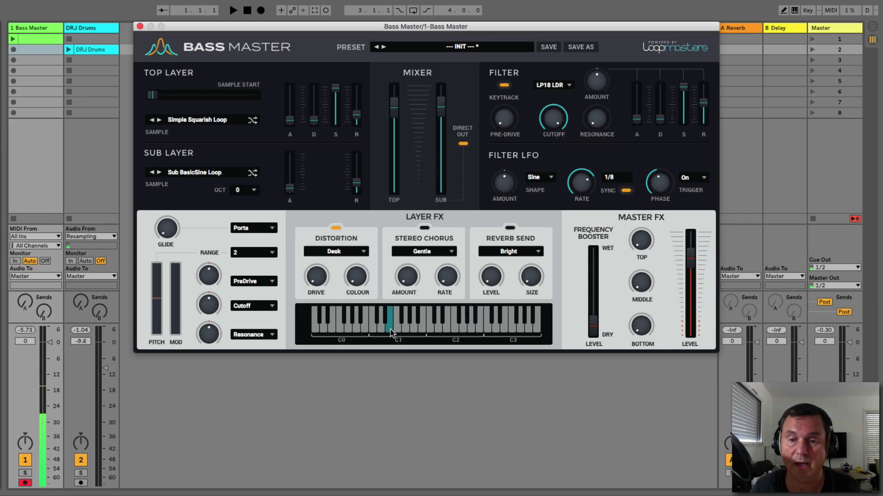
pyautogui.click(418, 323)
pyautogui.click(437, 326)
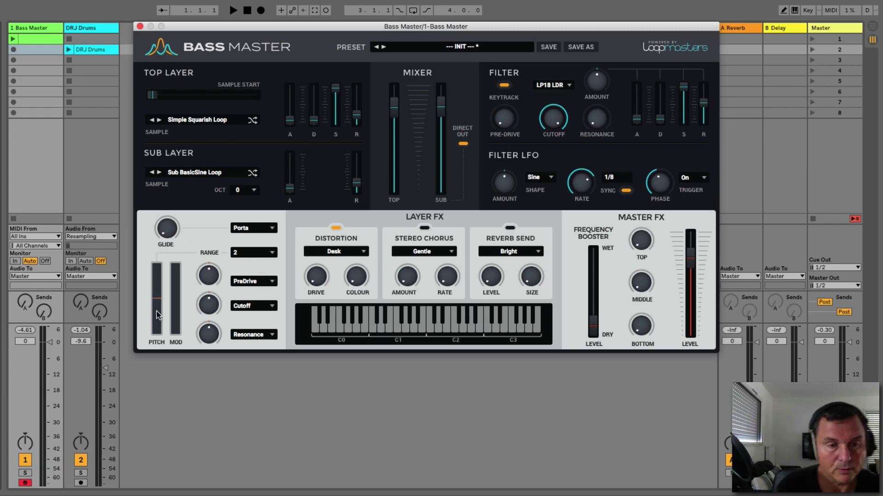
pyautogui.moveTo(161, 303); pyautogui.dragTo(158, 393)
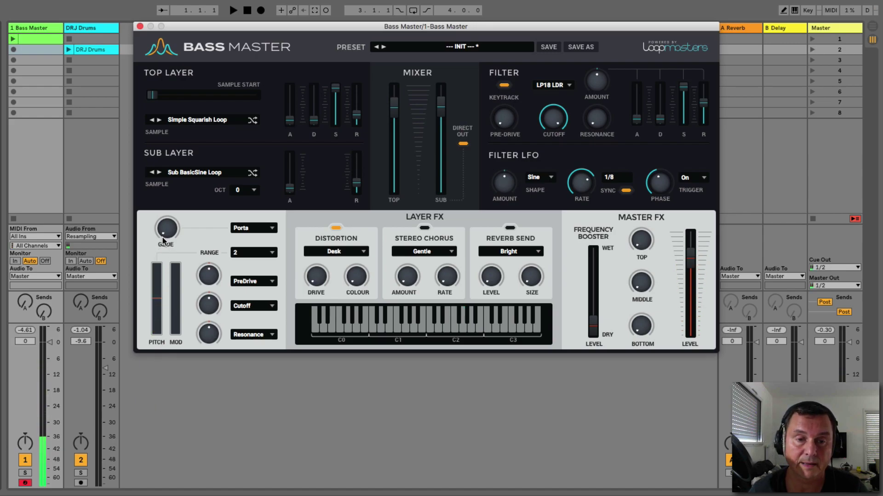
# - View the glide modes, keep Porta, and raise the Glide amount to its maximum
pyautogui.click(246, 228)
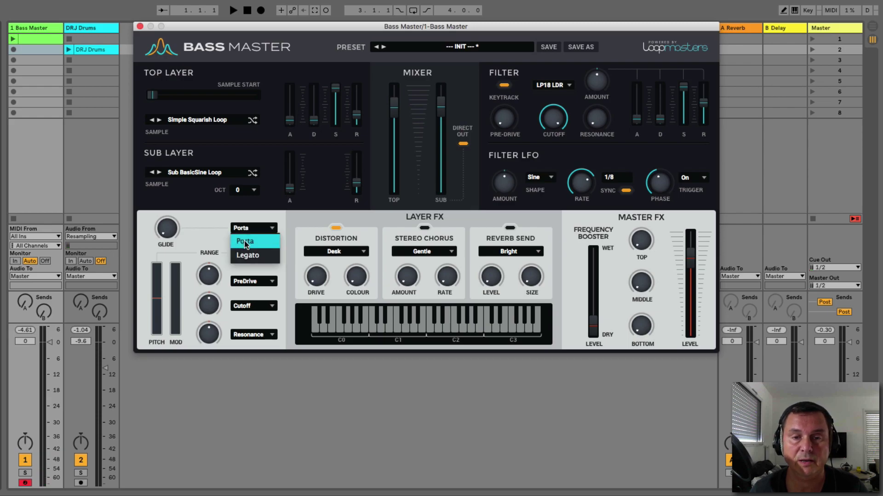
pyautogui.click(189, 231)
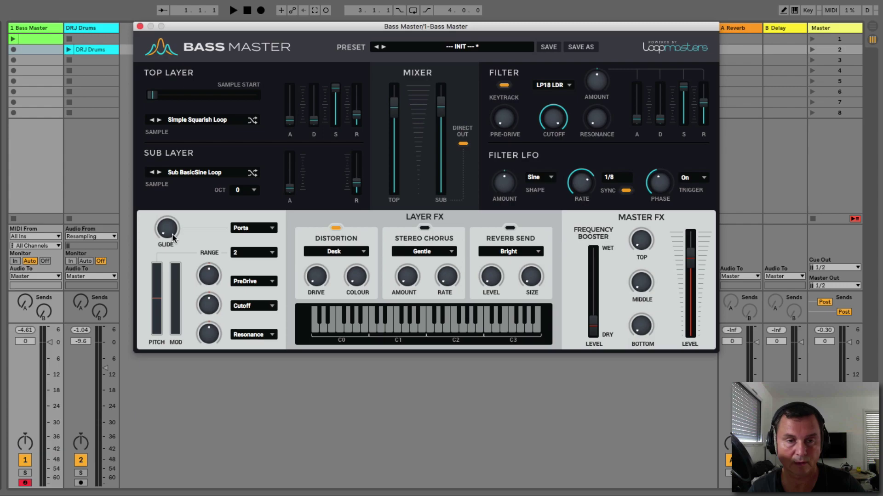
pyautogui.moveTo(172, 235); pyautogui.dragTo(210, 110)
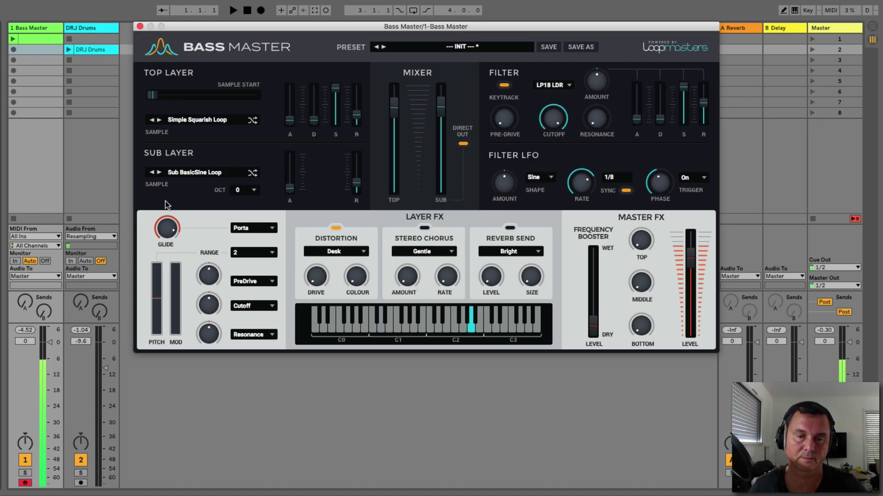
# - Return the Glide amount to its minimum and try bending the pitch down
pyautogui.moveTo(173, 234); pyautogui.dragTo(192, 357)
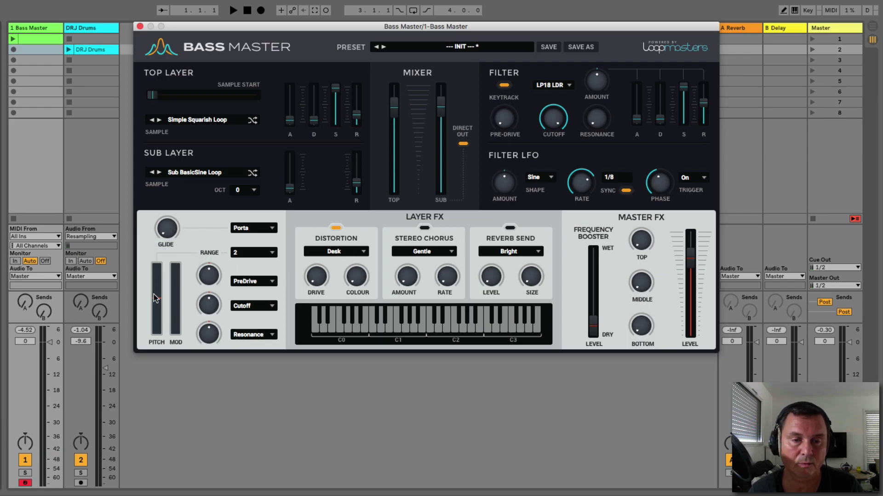
pyautogui.moveTo(153, 294); pyautogui.dragTo(147, 371)
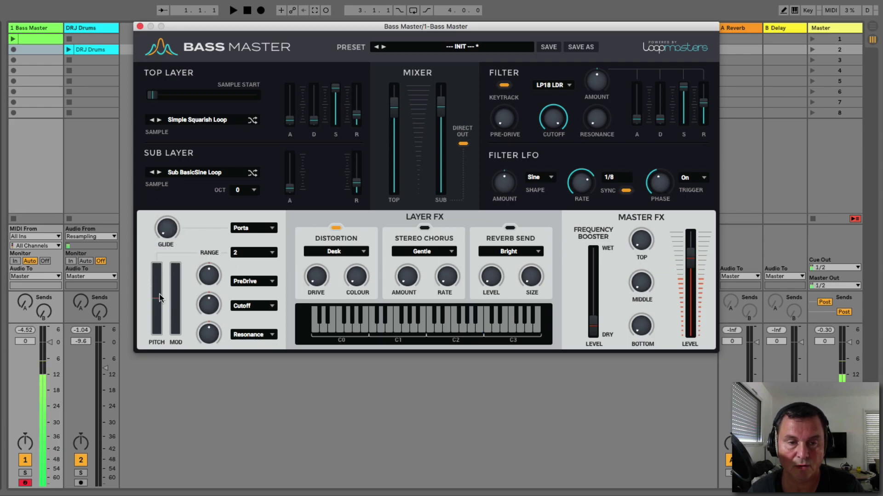
# - Try a pitch bend range of 12 and set the range back to 2
pyautogui.click(248, 254)
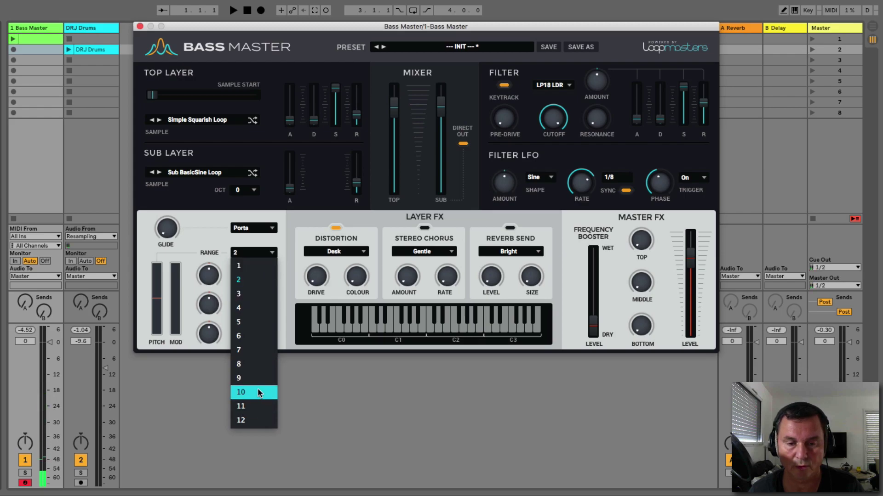
pyautogui.click(215, 243)
pyautogui.click(250, 251)
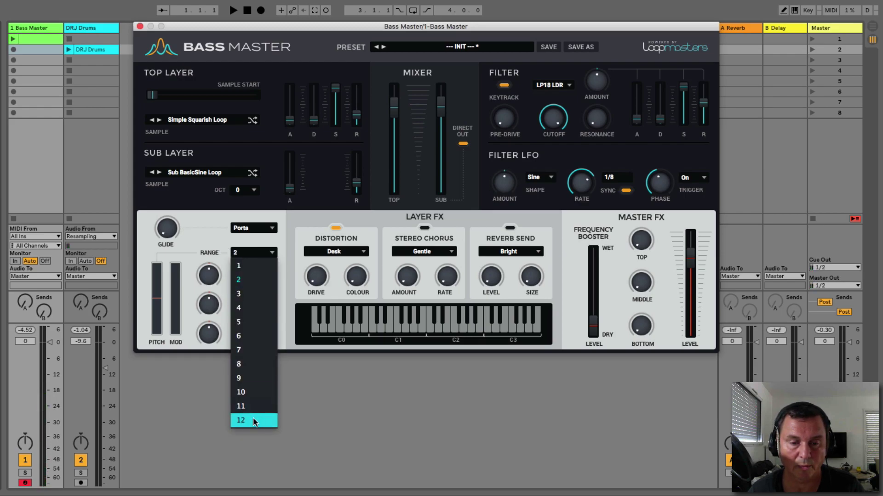
pyautogui.click(254, 421)
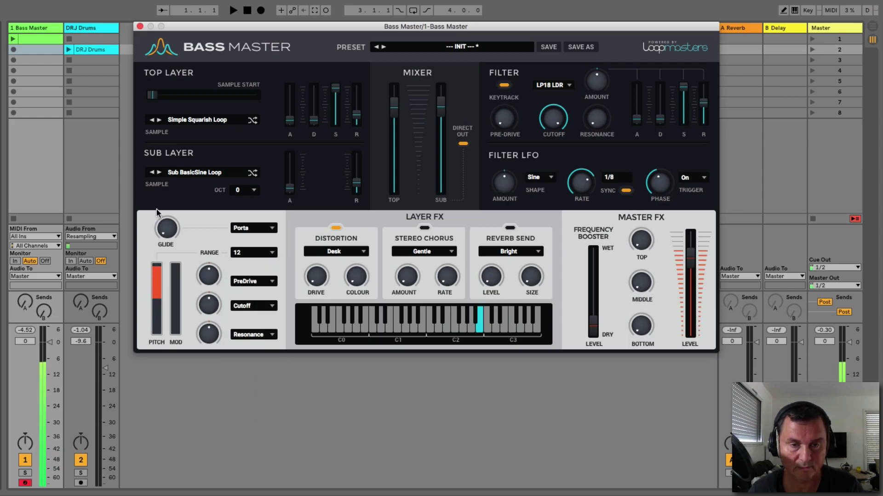
pyautogui.click(246, 253)
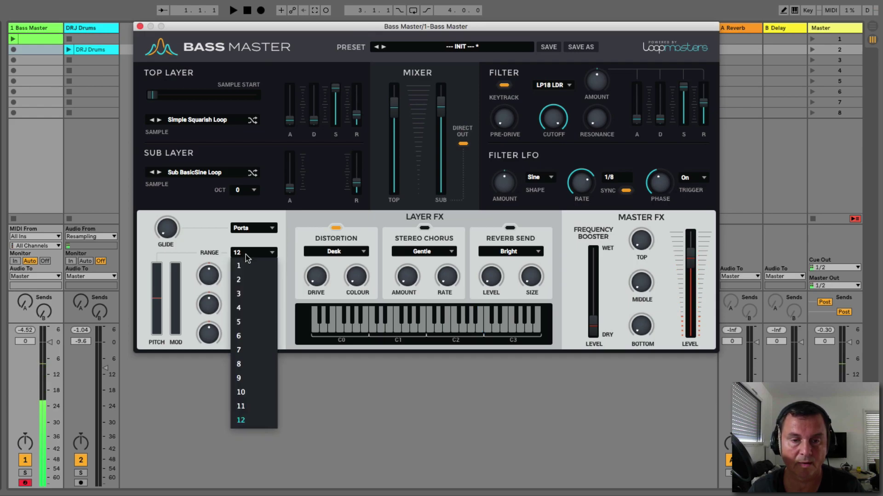
pyautogui.click(248, 279)
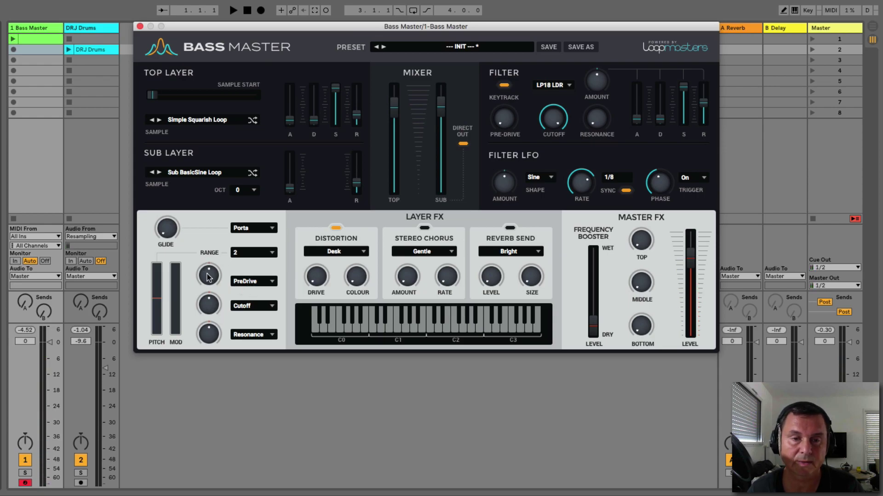
# - View the first modulation slot's targets, keep PreDrive, and try a positive modulation amount before centring it again
pyautogui.moveTo(173, 313); pyautogui.dragTo(175, 336)
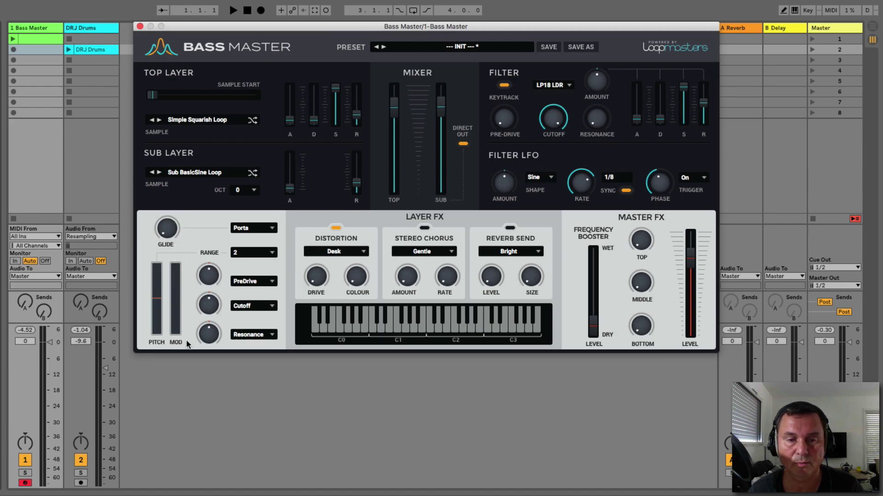
pyautogui.click(259, 282)
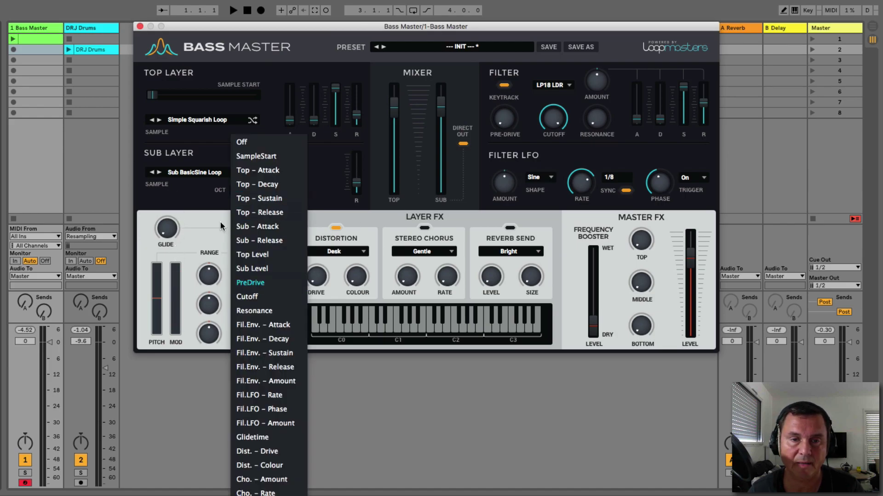
pyautogui.click(220, 258)
pyautogui.moveTo(208, 302); pyautogui.dragTo(213, 234)
pyautogui.moveTo(176, 331)
pyautogui.mouseDown()
pyautogui.moveTo(176, 285)
pyautogui.moveTo(179, 334)
pyautogui.mouseUp()
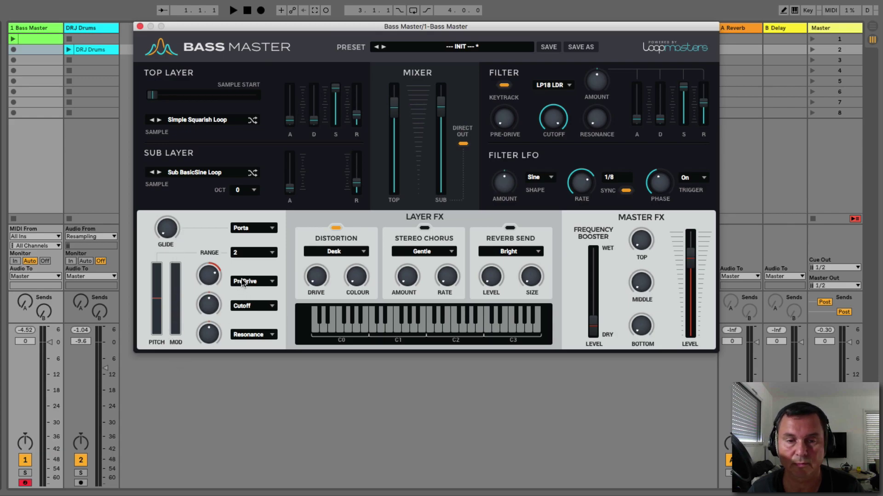
pyautogui.moveTo(208, 271); pyautogui.dragTo(210, 307)
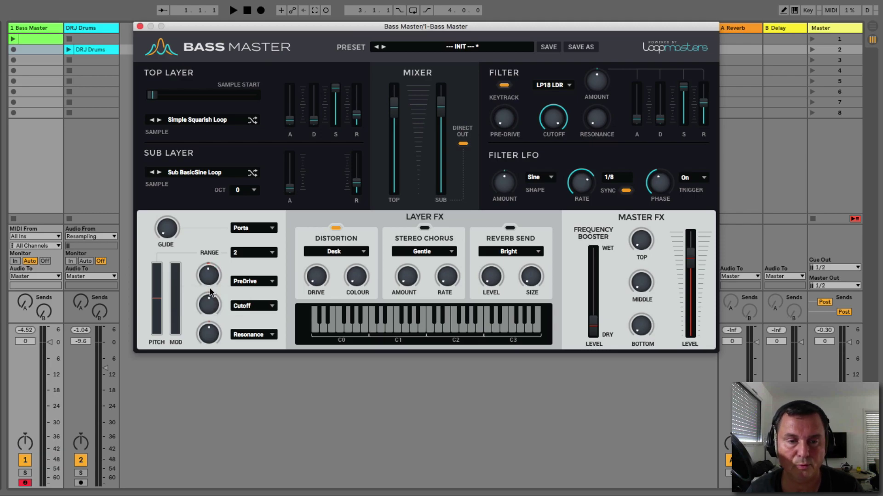
# - View the second modulation slot's targets, keep Cutoff, and try the PreDrive modulation amount at 76 % and the mod wheel about halfway before resetting both
pyautogui.click(257, 306)
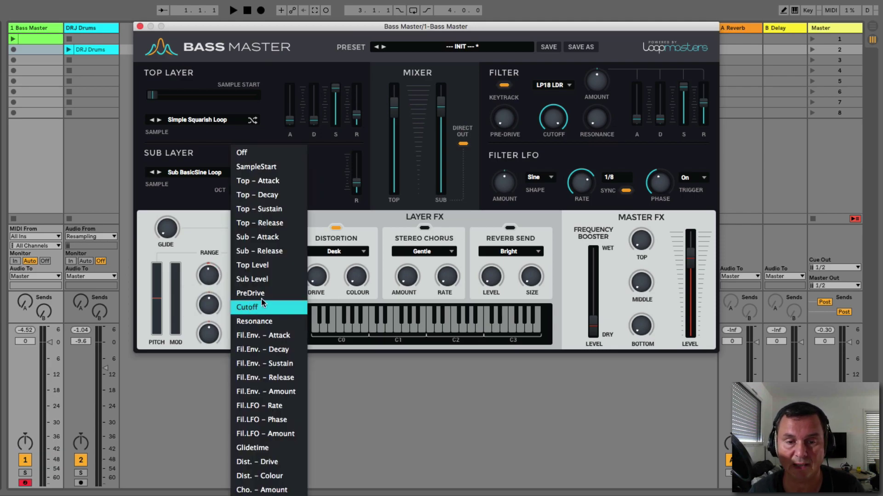
pyautogui.click(260, 307)
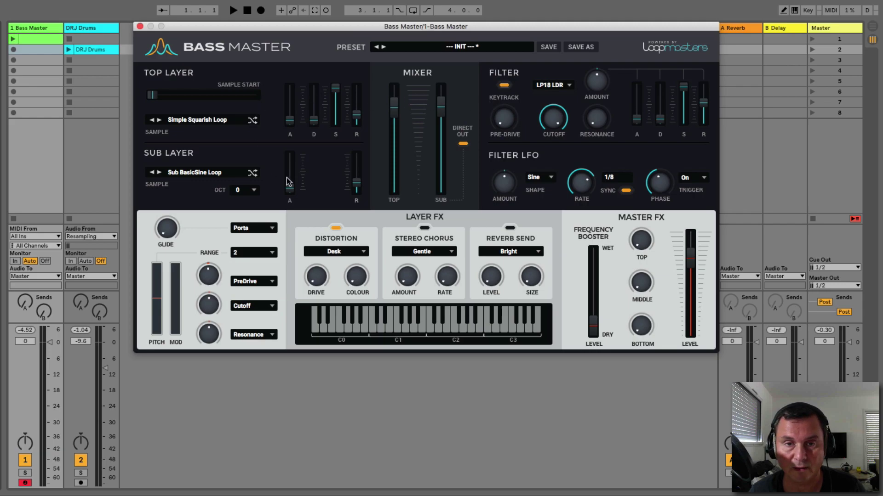
pyautogui.moveTo(214, 281); pyautogui.dragTo(212, 223)
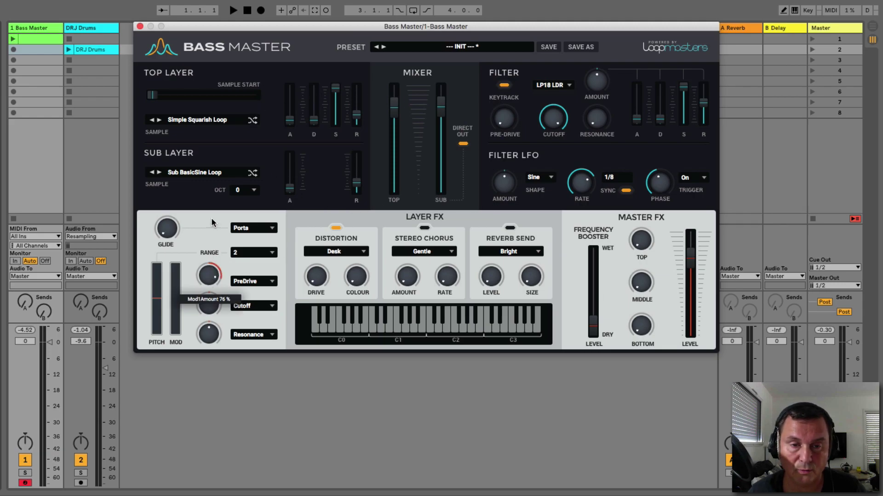
pyautogui.moveTo(215, 276); pyautogui.dragTo(214, 312)
pyautogui.moveTo(175, 278)
pyautogui.mouseDown()
pyautogui.moveTo(175, 296)
pyautogui.moveTo(183, 231)
pyautogui.moveTo(169, 293)
pyautogui.mouseUp()
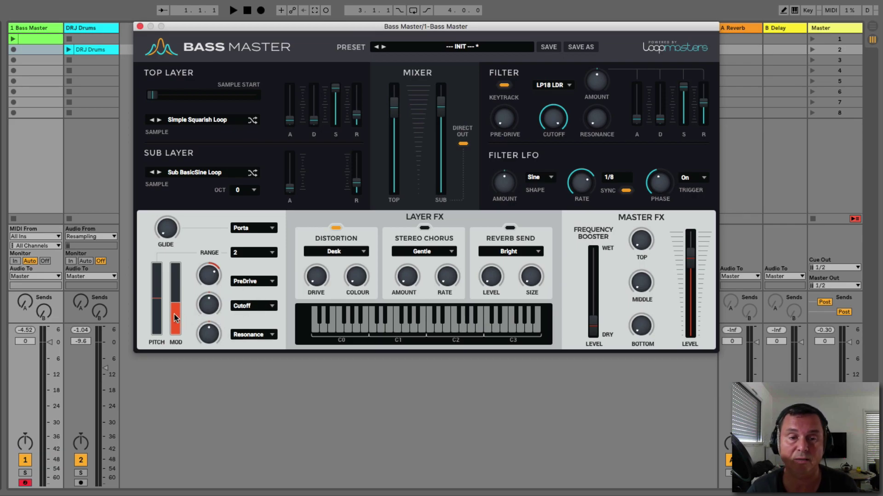
pyautogui.moveTo(176, 318); pyautogui.dragTo(172, 386)
pyautogui.moveTo(214, 283); pyautogui.dragTo(214, 306)
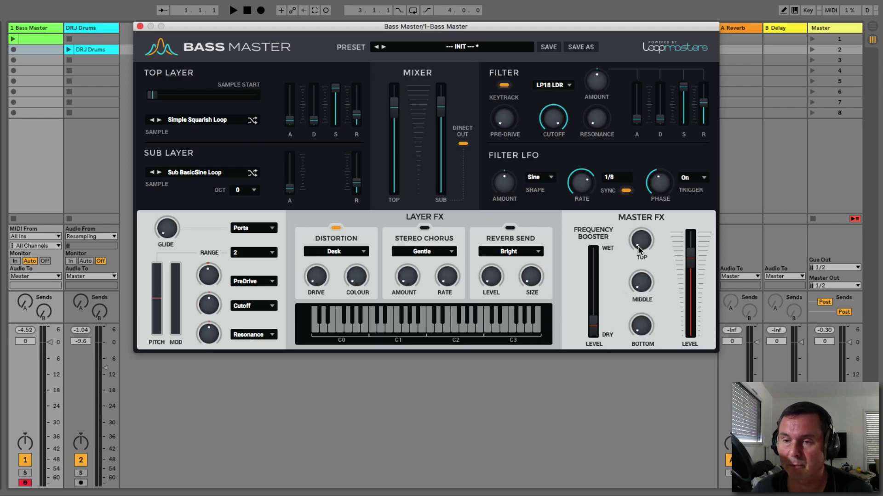
# - Try a slightly higher master Frequency Booster level and return it close to Dry
pyautogui.moveTo(594, 327)
pyautogui.mouseDown()
pyautogui.moveTo(593, 278)
pyautogui.moveTo(592, 329)
pyautogui.mouseUp()
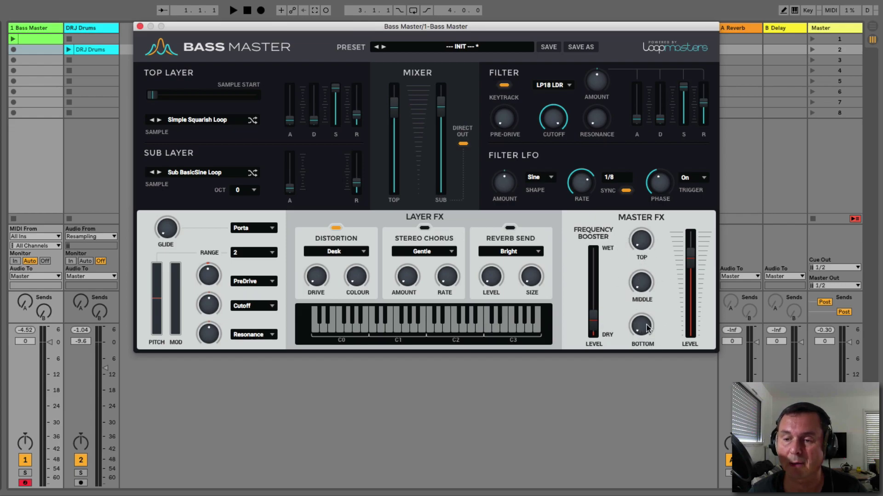
pyautogui.moveTo(594, 320)
pyautogui.mouseDown()
pyautogui.moveTo(594, 260)
pyautogui.moveTo(593, 327)
pyautogui.mouseUp()
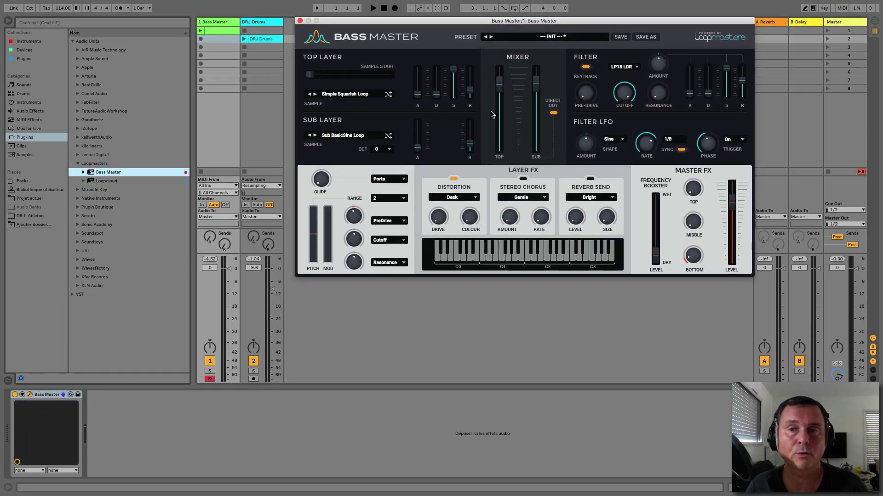
# - Open the MIDI clip on the Bass Master track and show its modulation wheel envelope
pyautogui.doubleClick(226, 33)
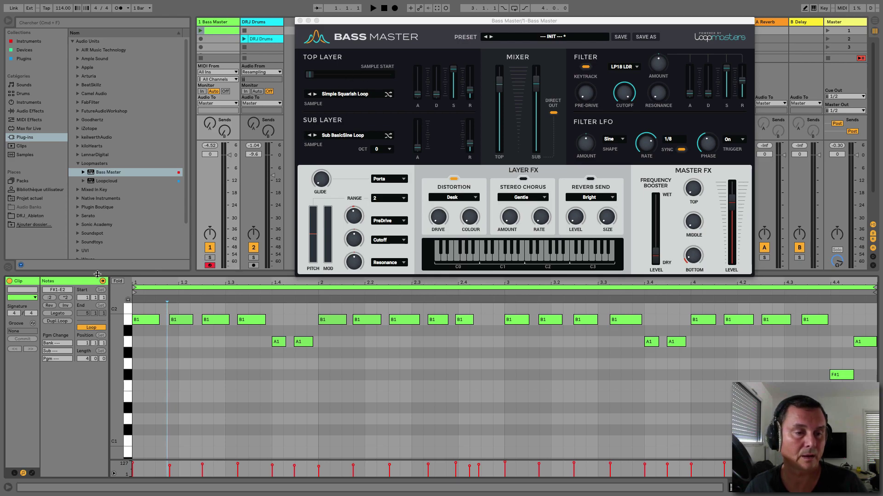
pyautogui.click(32, 473)
pyautogui.click(126, 291)
pyautogui.click(126, 296)
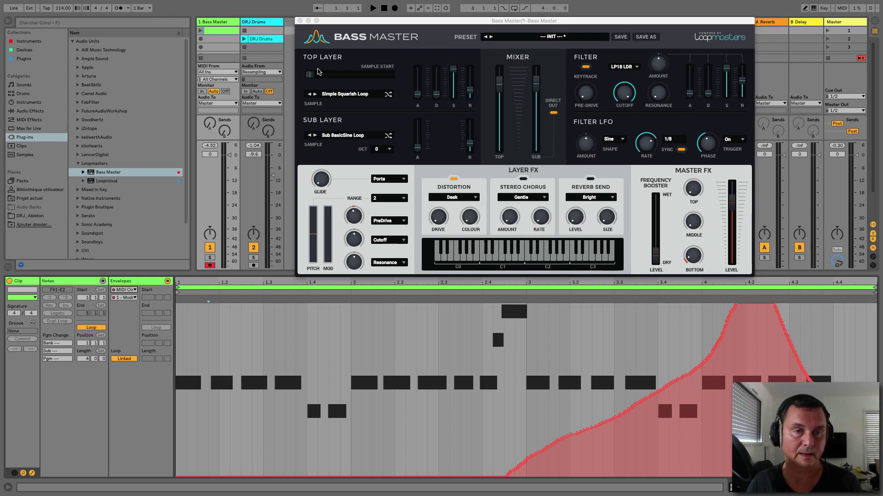
# - Launch the Bass Master clip and load the 808 Riser preset from the 00 INTRODUCTION category
pyautogui.click(200, 30)
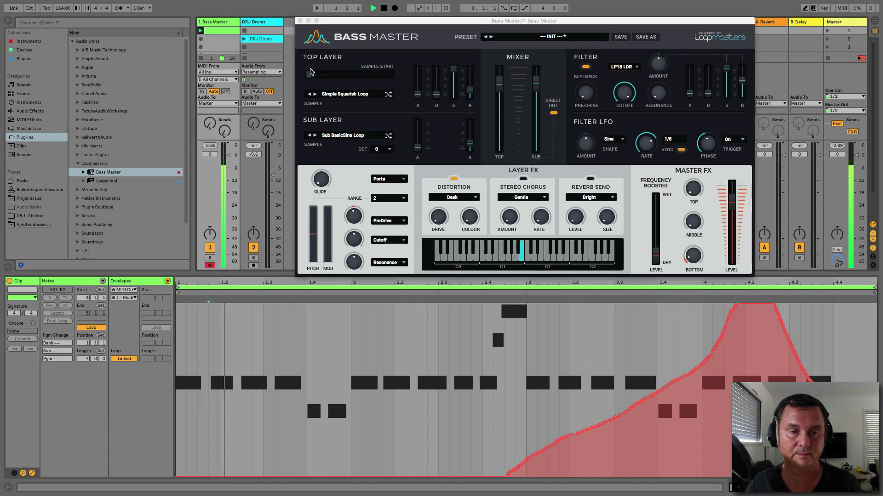
pyautogui.click(523, 37)
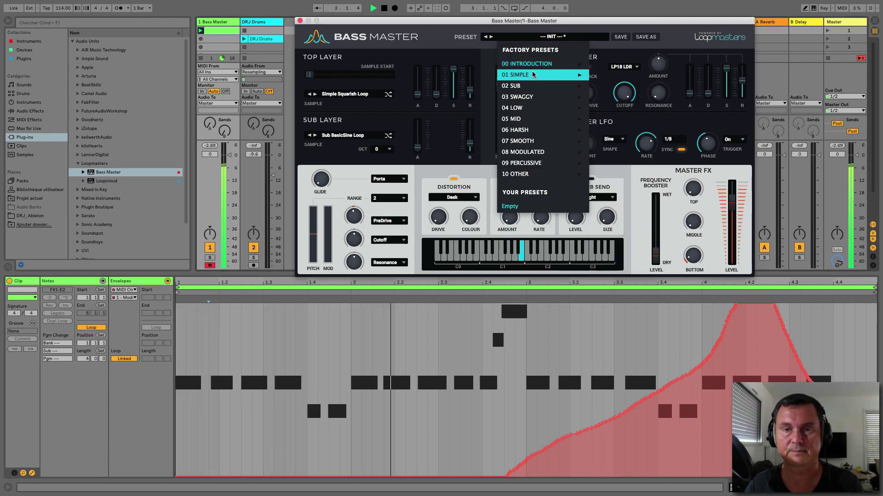
pyautogui.moveTo(538, 66)
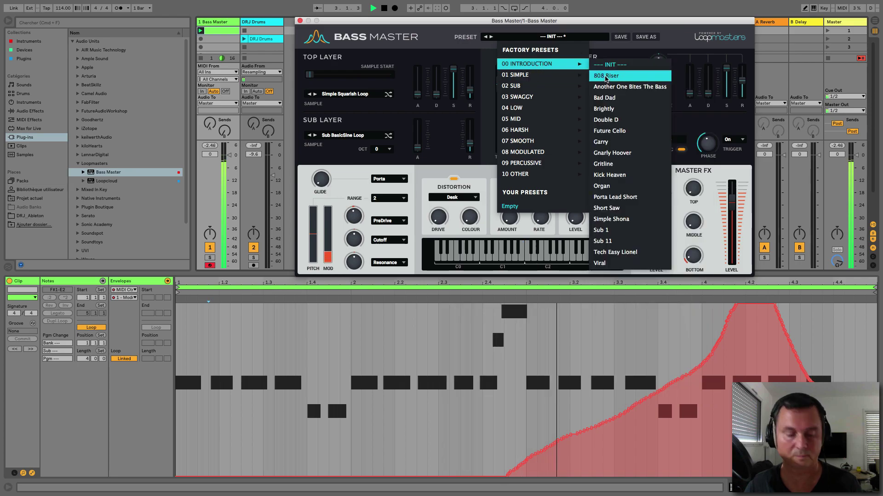
pyautogui.click(605, 76)
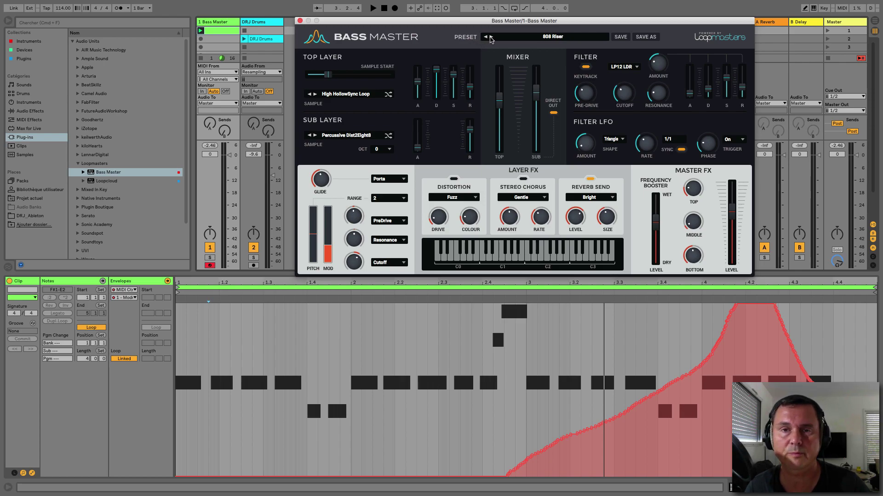
# - Audition the following Introduction presets one after another, from Another One Bites The Bass through to Sub 1
pyautogui.click(490, 37)
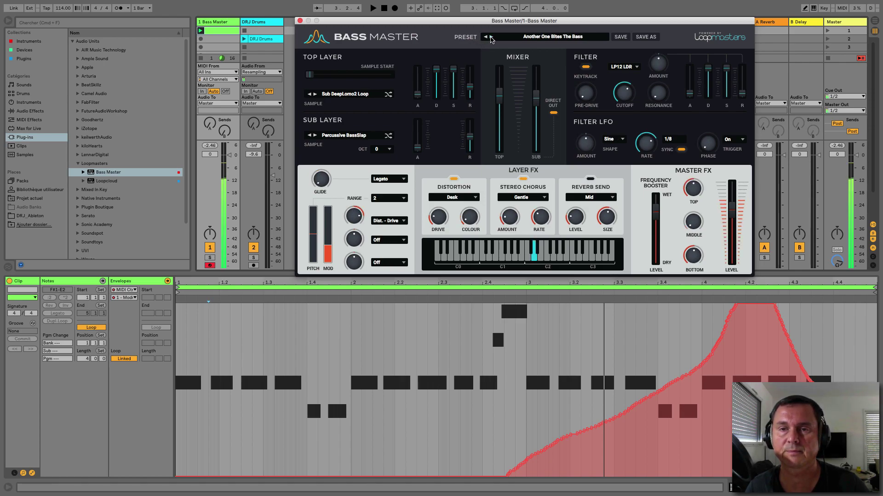
pyautogui.click(491, 37)
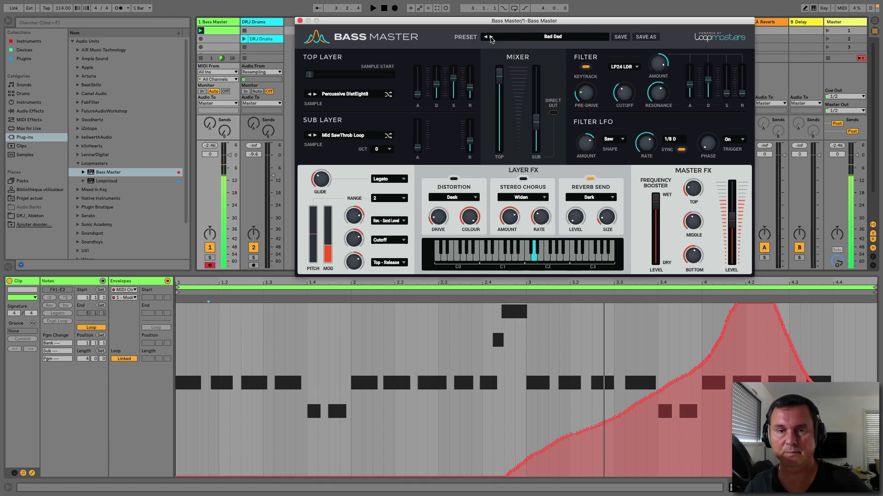
pyautogui.click(491, 37)
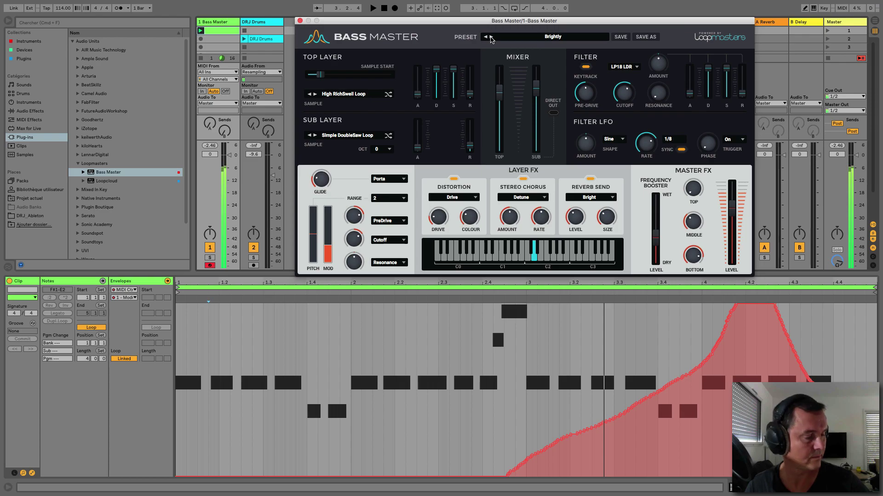
pyautogui.click(490, 37)
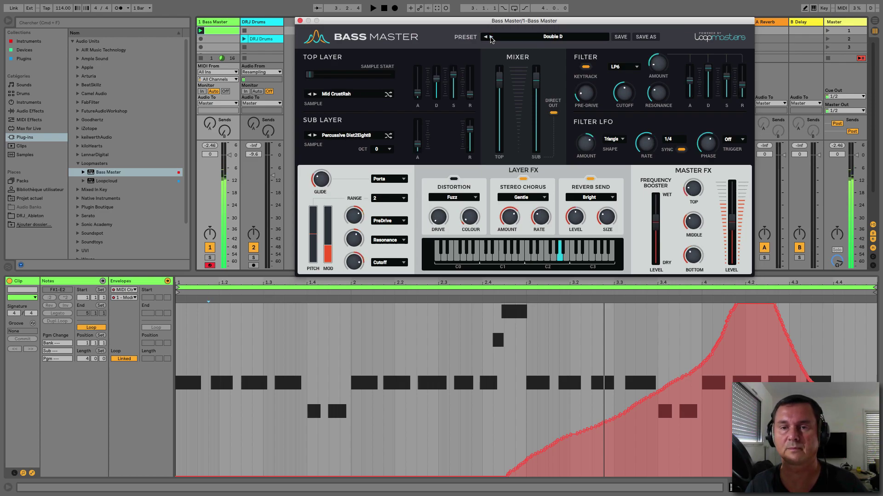
pyautogui.click(491, 37)
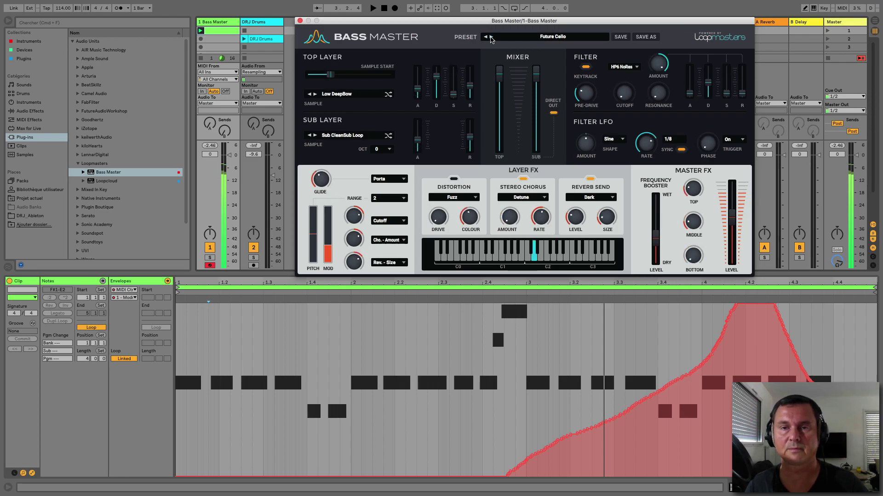
pyautogui.click(490, 37)
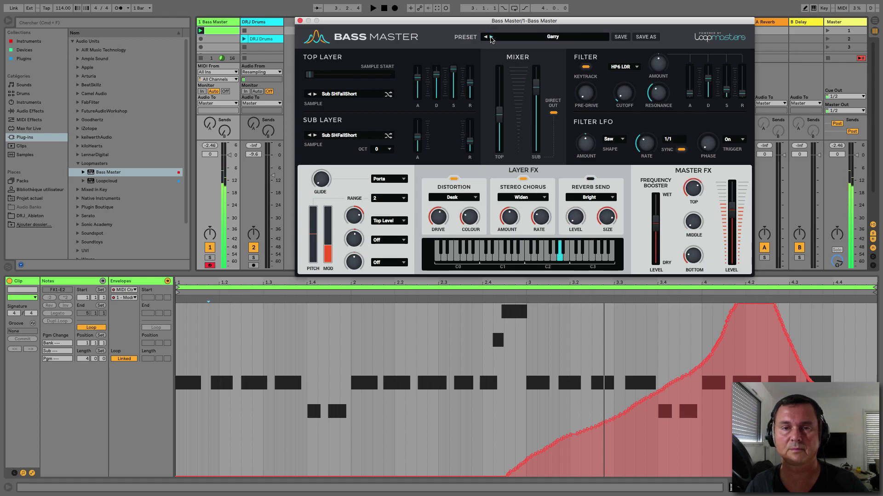
pyautogui.click(490, 37)
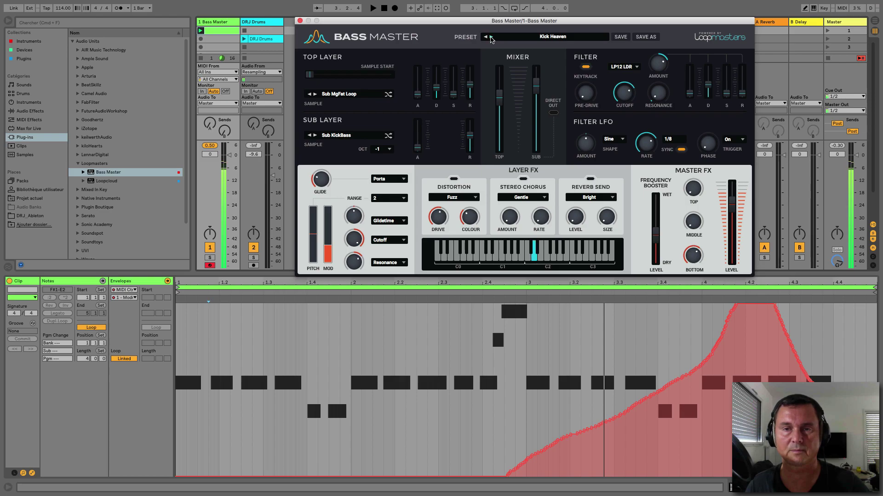
pyautogui.click(491, 37)
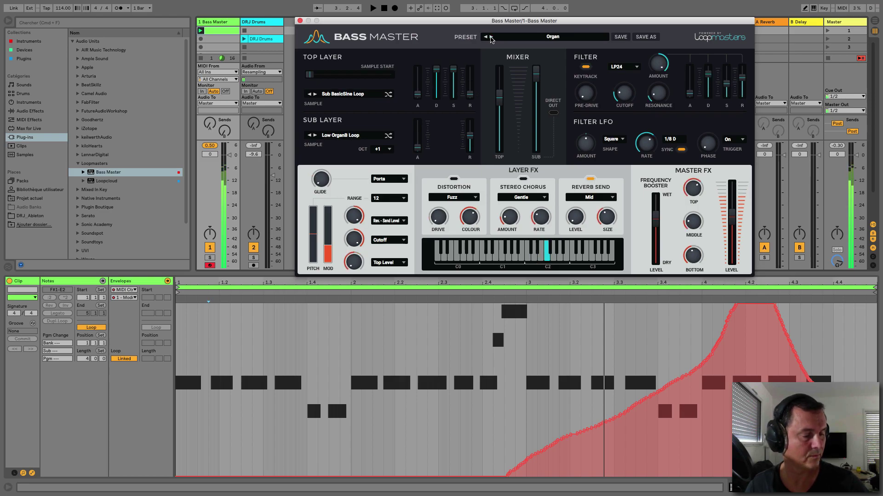
pyautogui.click(490, 37)
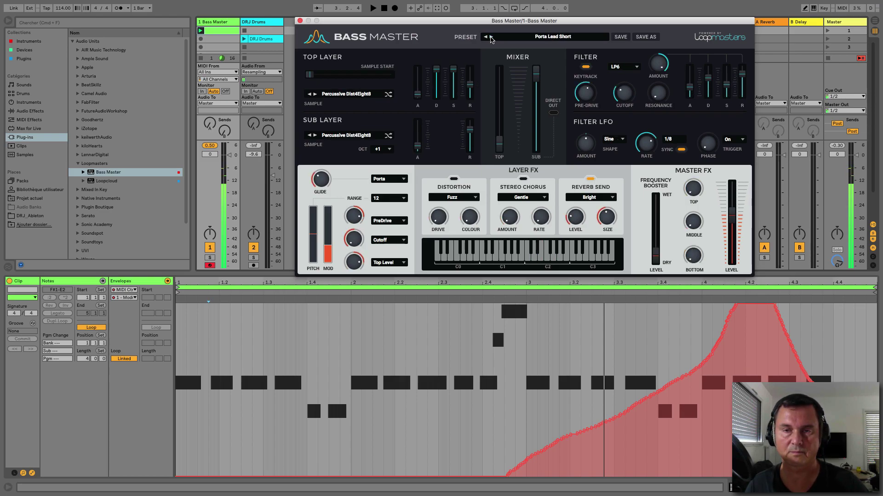
pyautogui.click(491, 37)
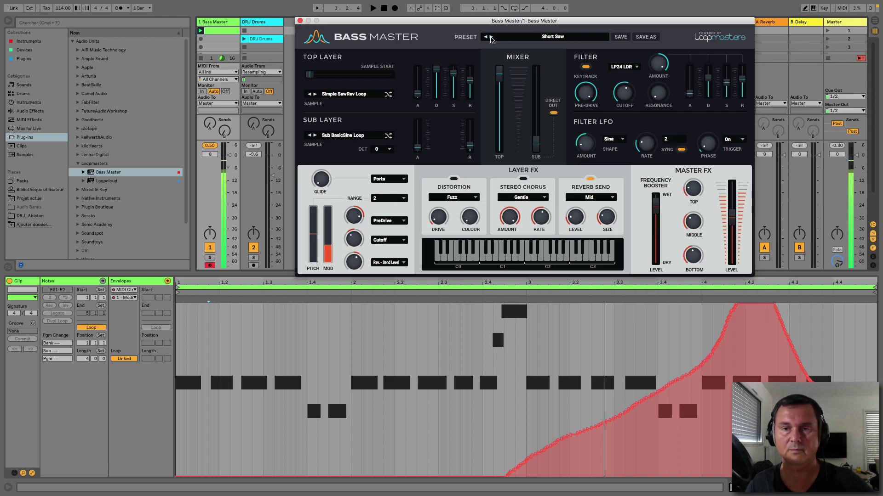
pyautogui.click(491, 36)
pyautogui.click(491, 36)
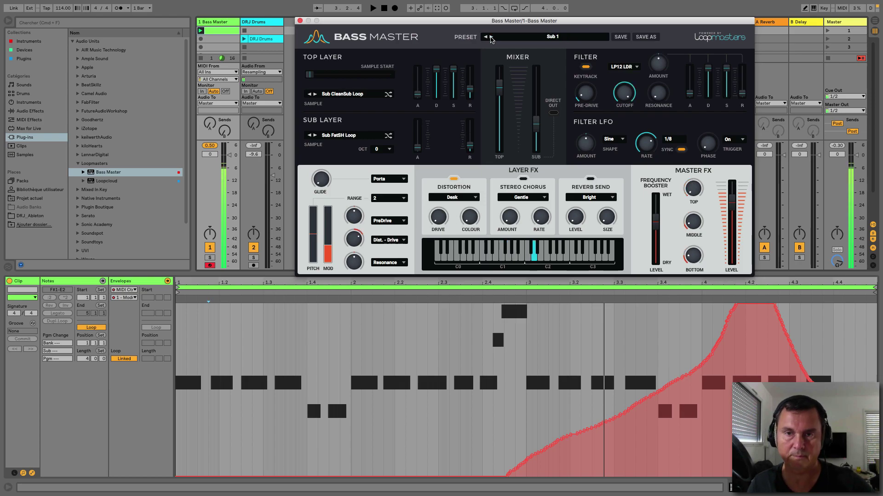
# - Audition the remaining Introduction presets Tech Easy Lionel and Viral, continuing on to the --- INIT --- preset
pyautogui.click(491, 36)
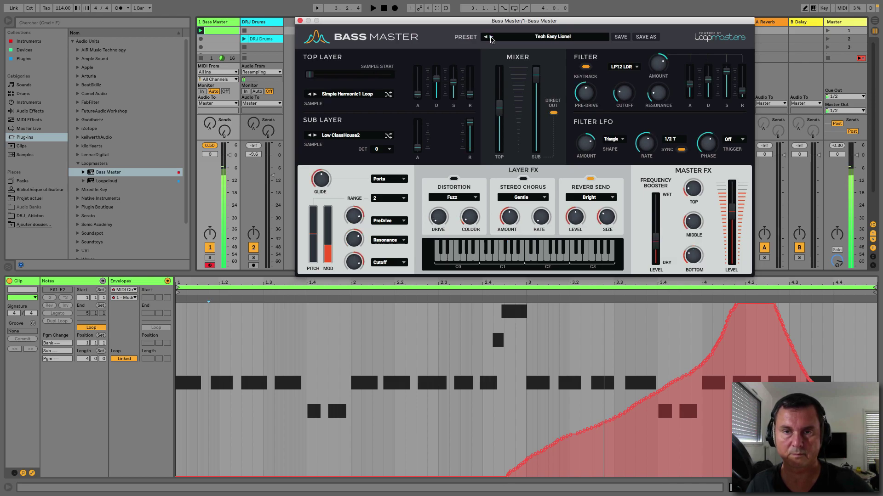
pyautogui.click(491, 37)
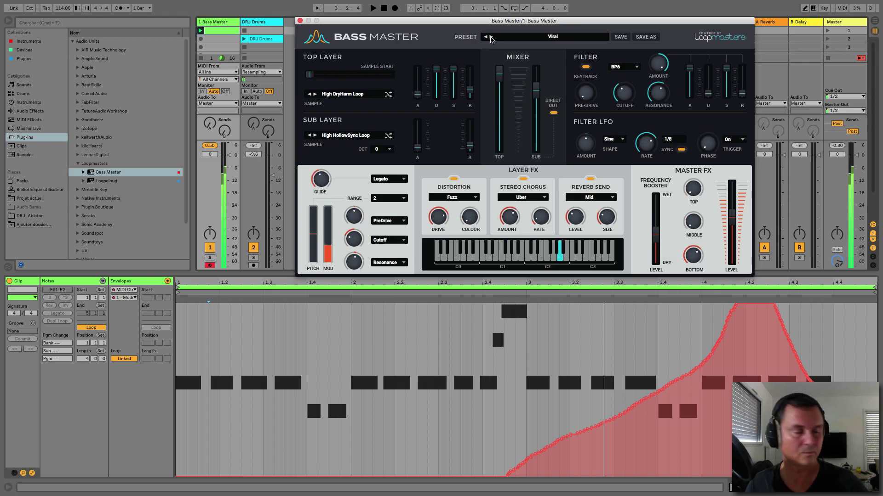
pyautogui.click(490, 37)
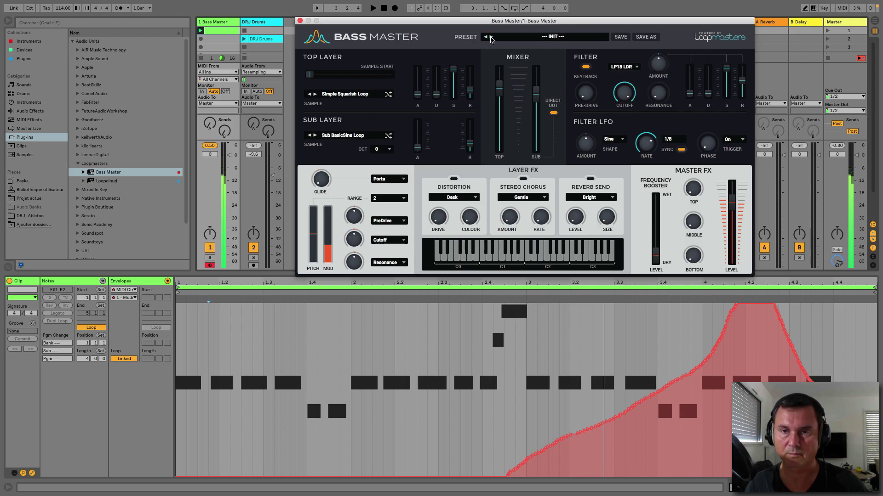
# - Audition the 808 Sub and Dub Sub presets from the 02 SUB factory category
pyautogui.click(525, 36)
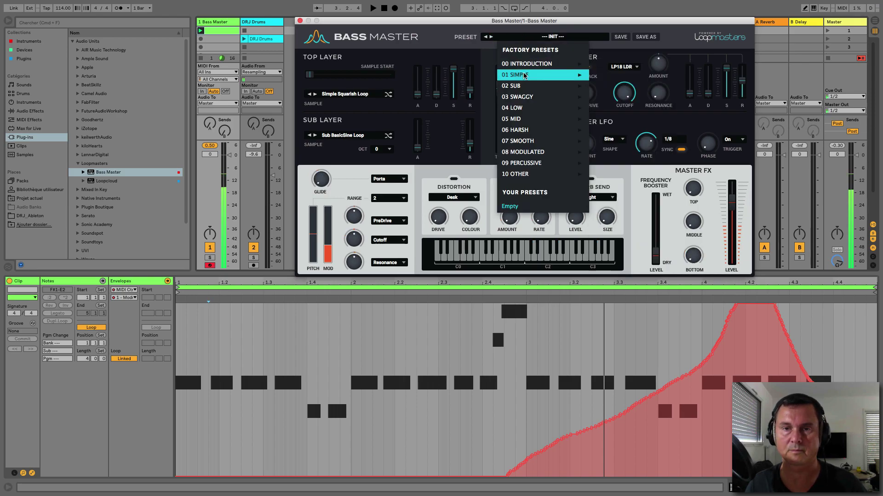
pyautogui.moveTo(566, 86)
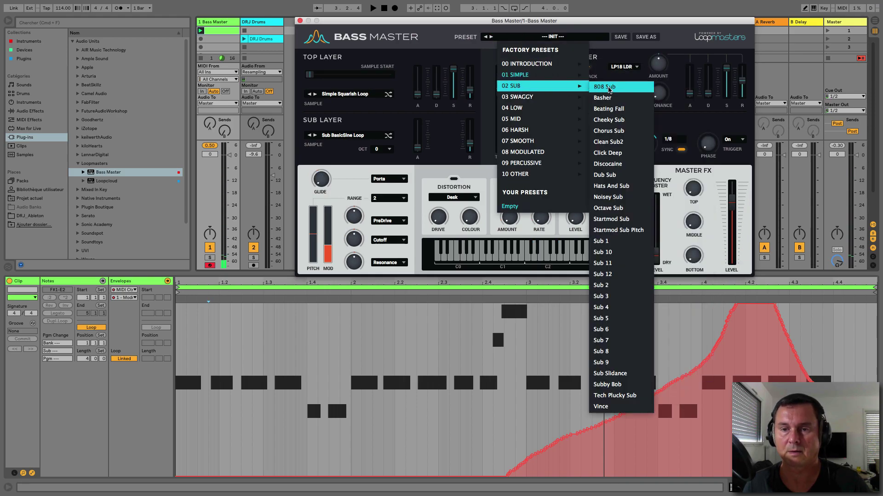
pyautogui.click(606, 86)
pyautogui.click(533, 36)
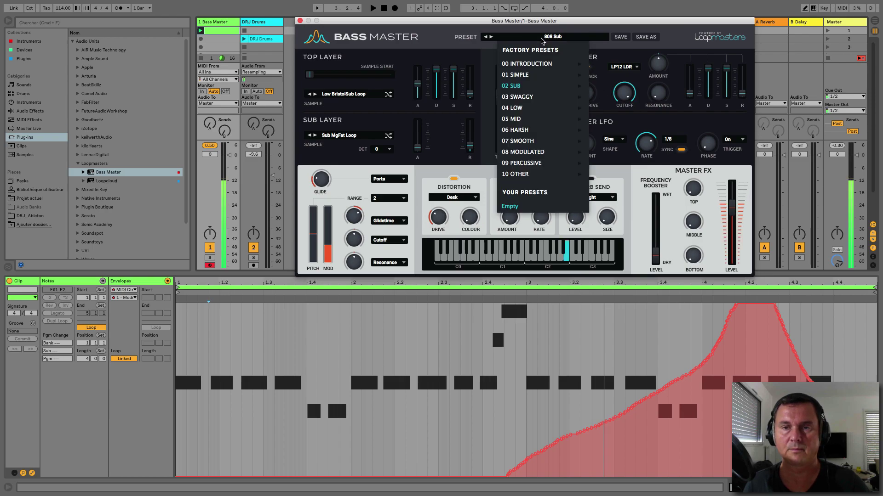
pyautogui.moveTo(550, 87)
pyautogui.click(606, 175)
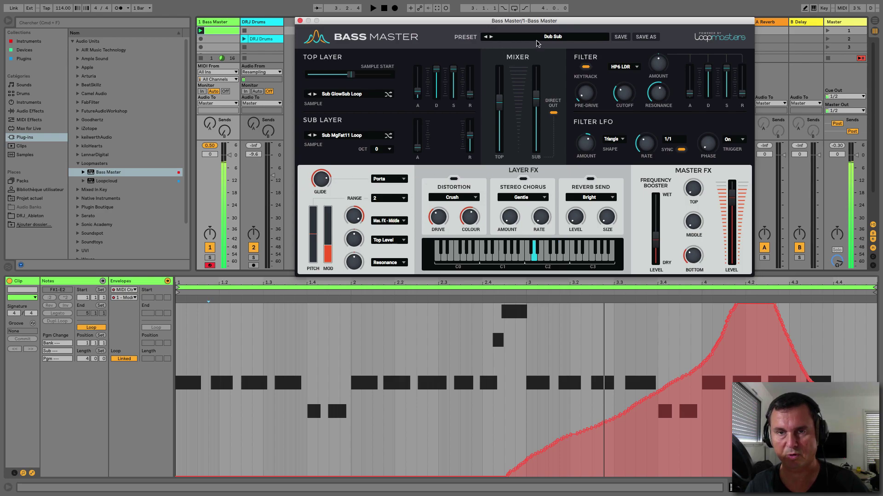
# - Audition the Chorus Sub and Startmod Sub Pitch presets from the 02 SUB category
pyautogui.click(537, 41)
pyautogui.moveTo(551, 86)
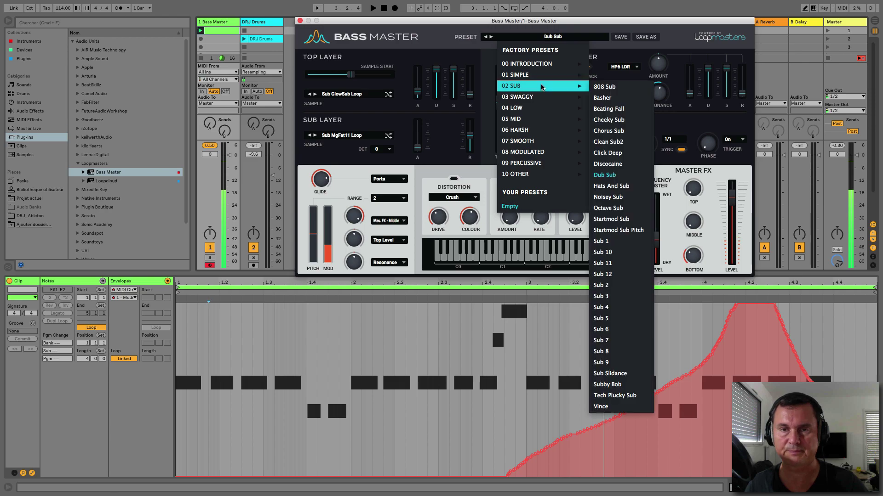
pyautogui.click(608, 130)
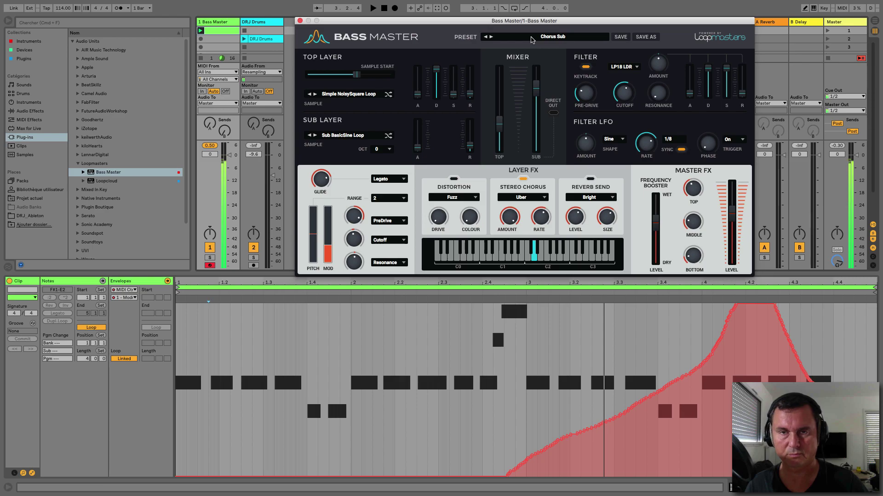
pyautogui.click(531, 41)
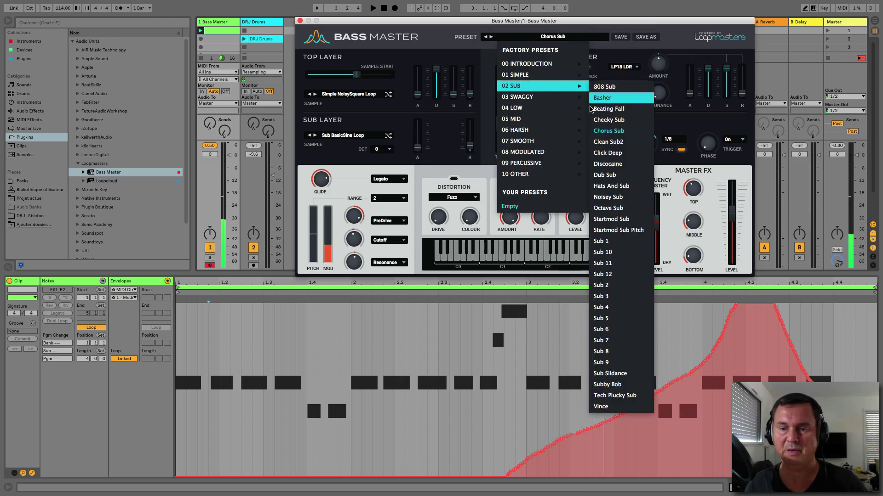
pyautogui.moveTo(570, 86)
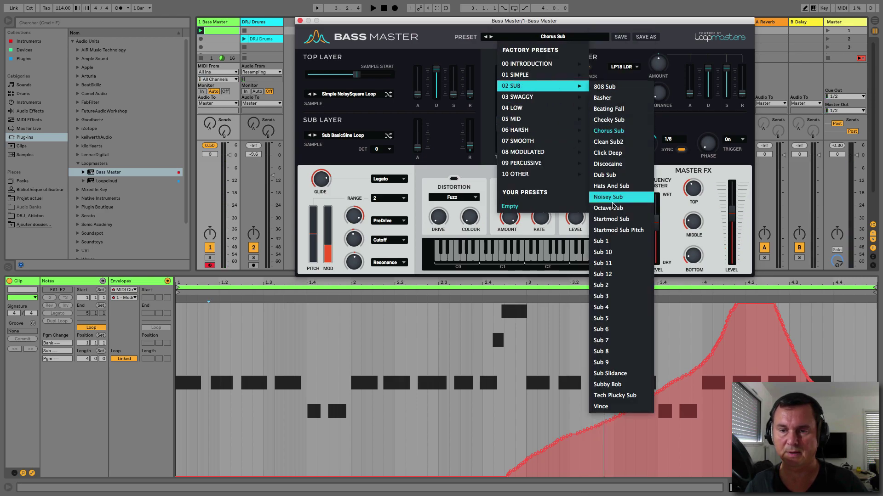
pyautogui.click(626, 230)
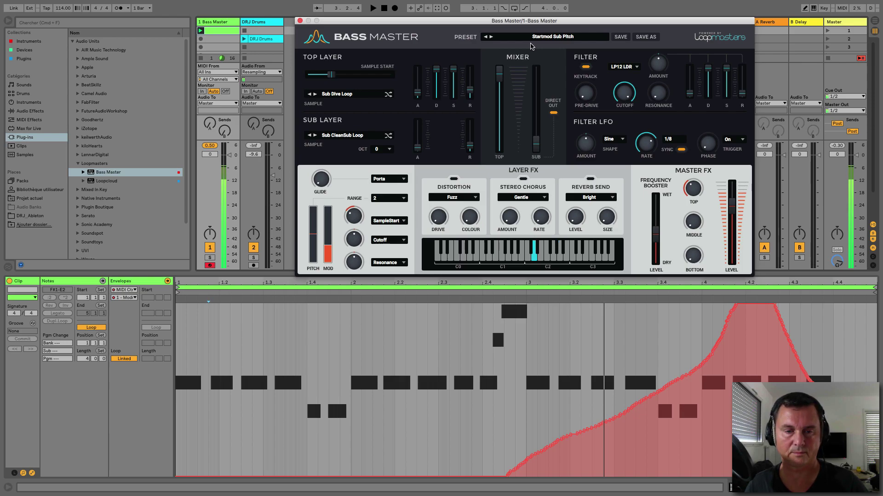
# - Audition the Bad Dad and Bumpy D presets from the 03 SWAGGY factory category
pyautogui.click(533, 38)
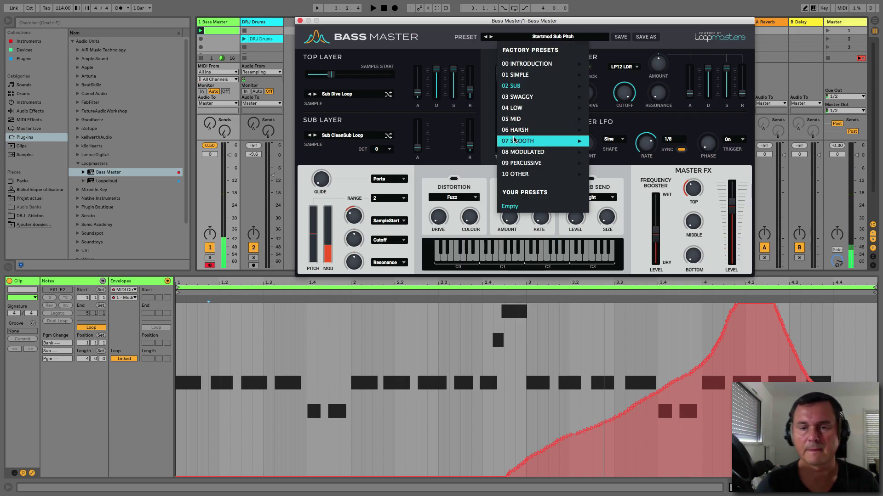
pyautogui.moveTo(561, 96)
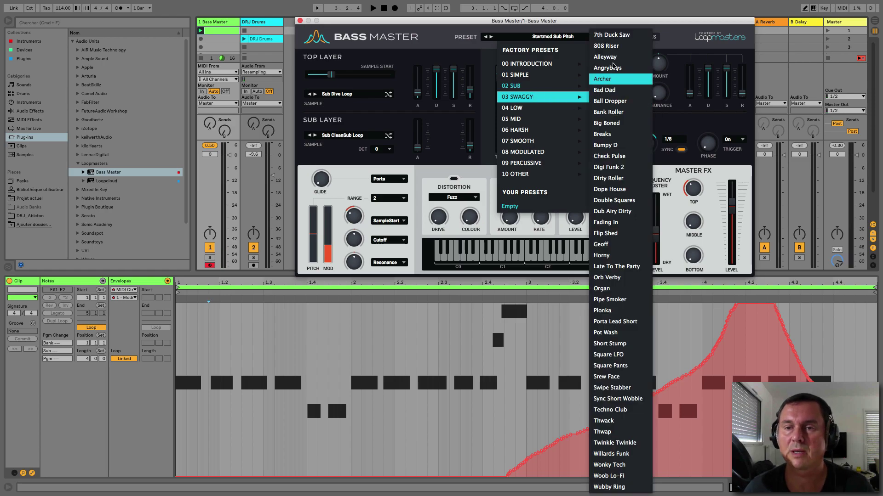
pyautogui.click(614, 91)
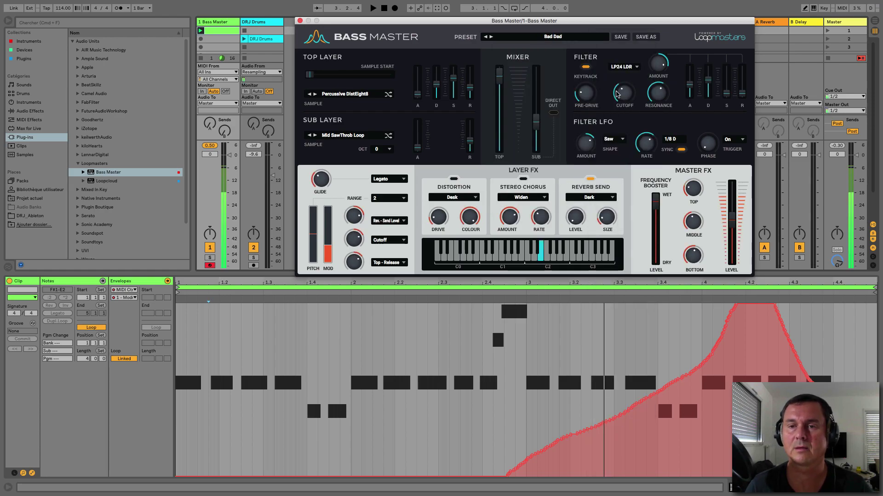
pyautogui.click(562, 38)
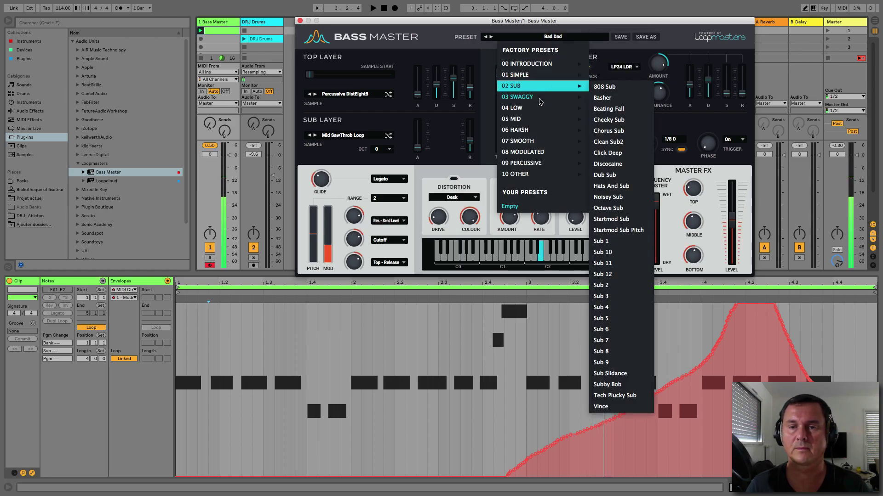
pyautogui.moveTo(540, 97)
pyautogui.click(604, 146)
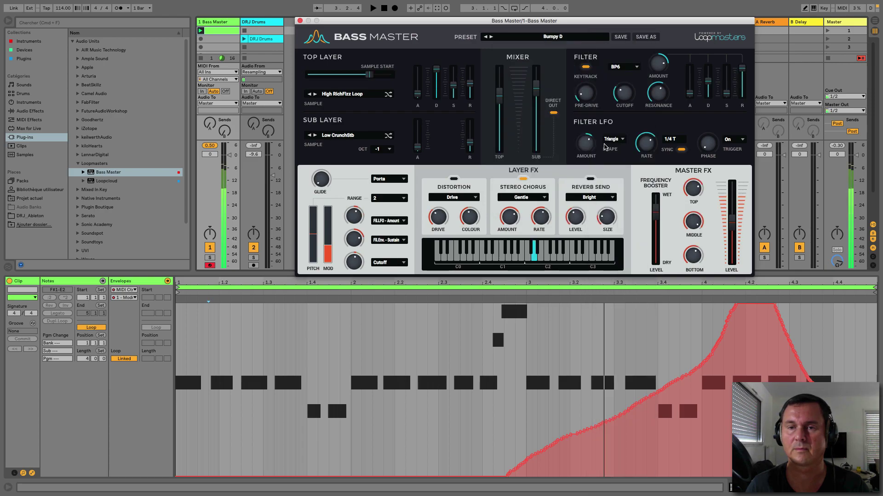
# - Audition the Dirty Roller, Fading In and Double Squares presets from the 03 SWAGGY category
pyautogui.click(546, 38)
pyautogui.moveTo(565, 98)
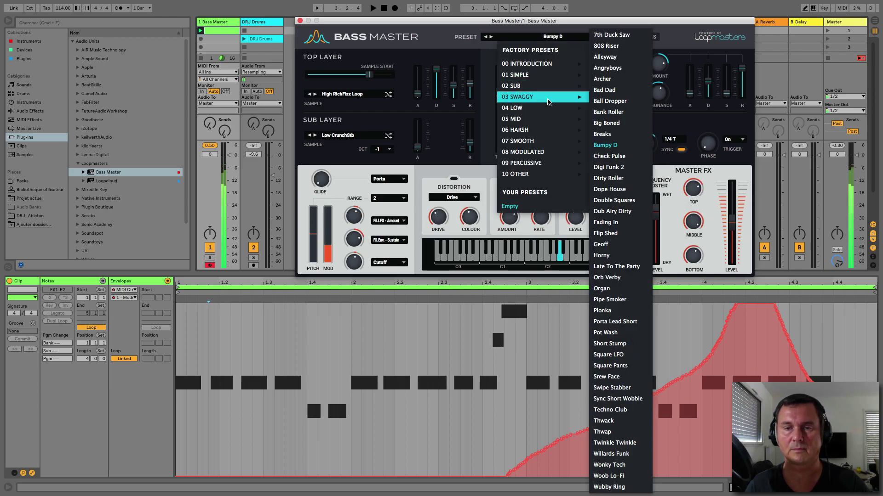
pyautogui.click(608, 179)
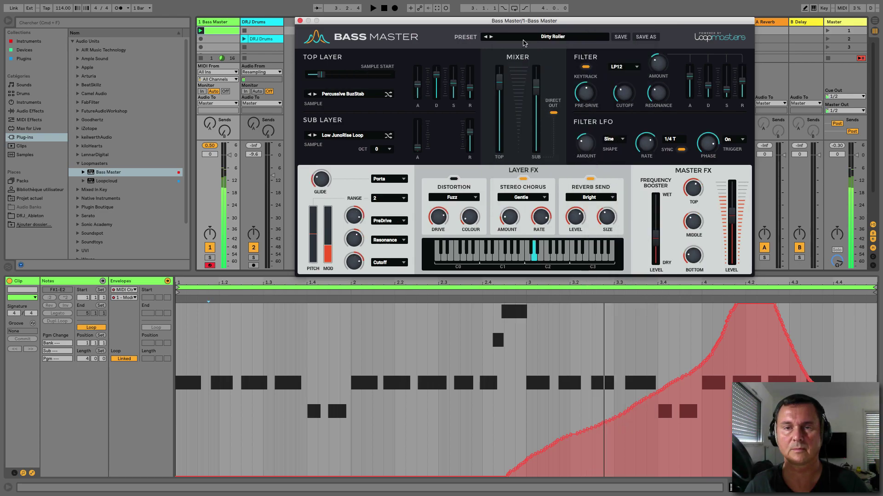
pyautogui.click(530, 39)
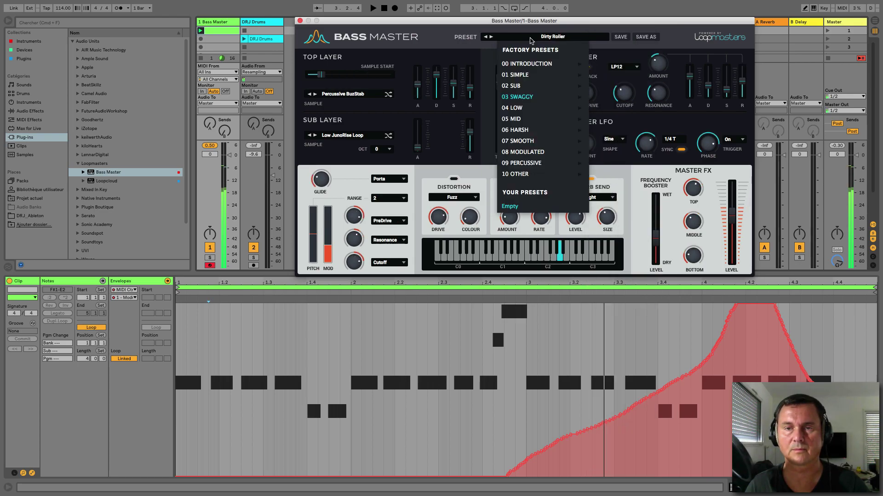
pyautogui.moveTo(541, 100)
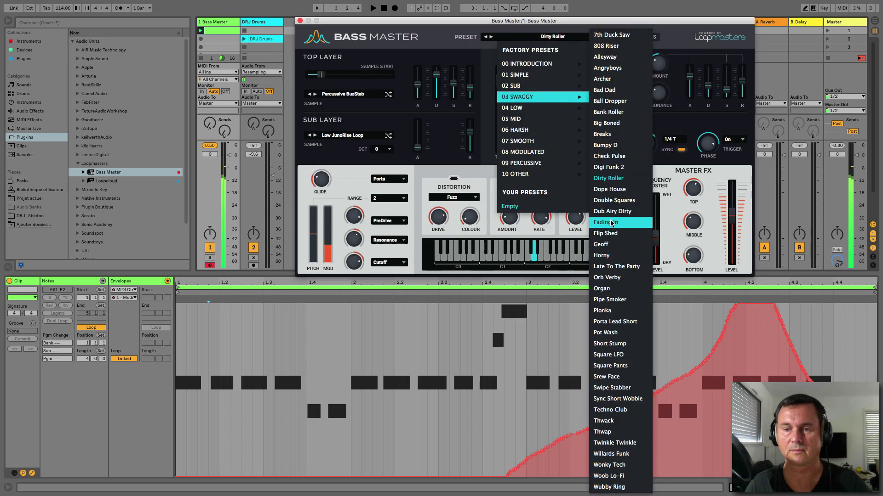
pyautogui.click(605, 222)
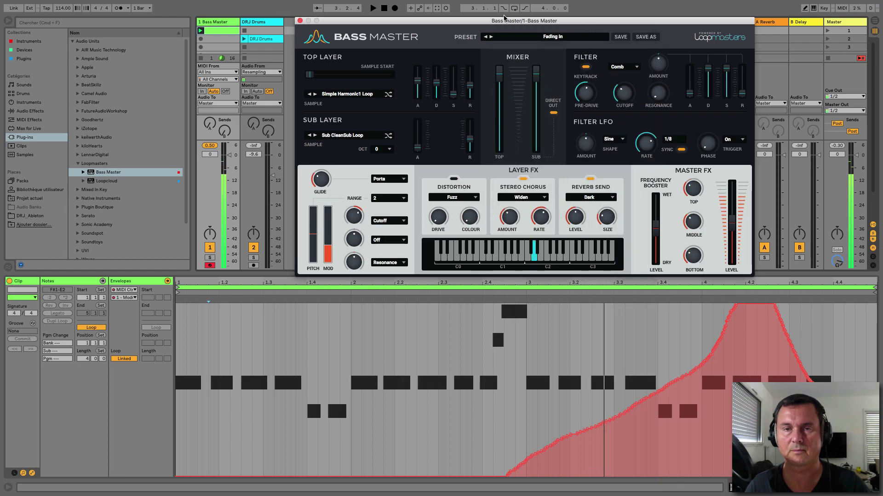
pyautogui.click(527, 39)
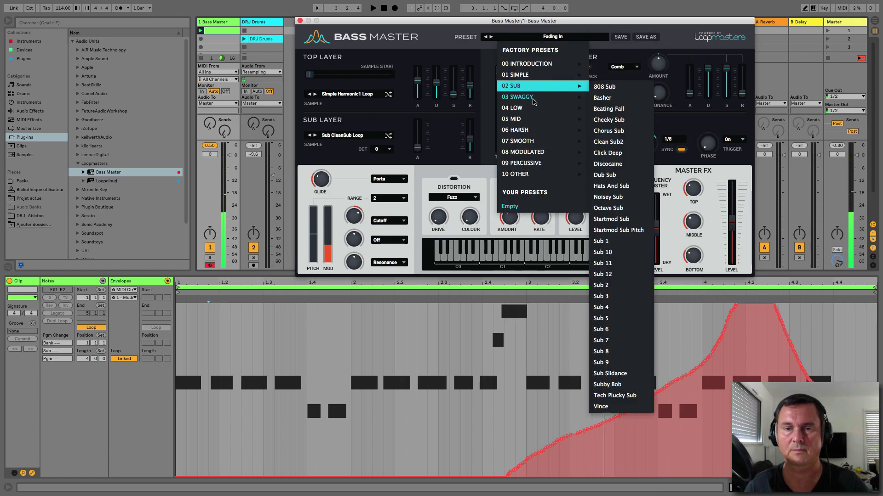
pyautogui.moveTo(533, 98)
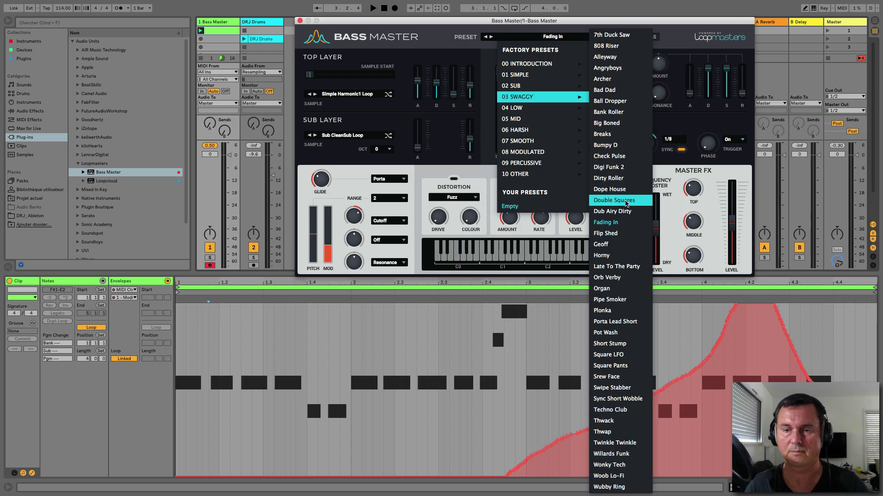
pyautogui.click(626, 203)
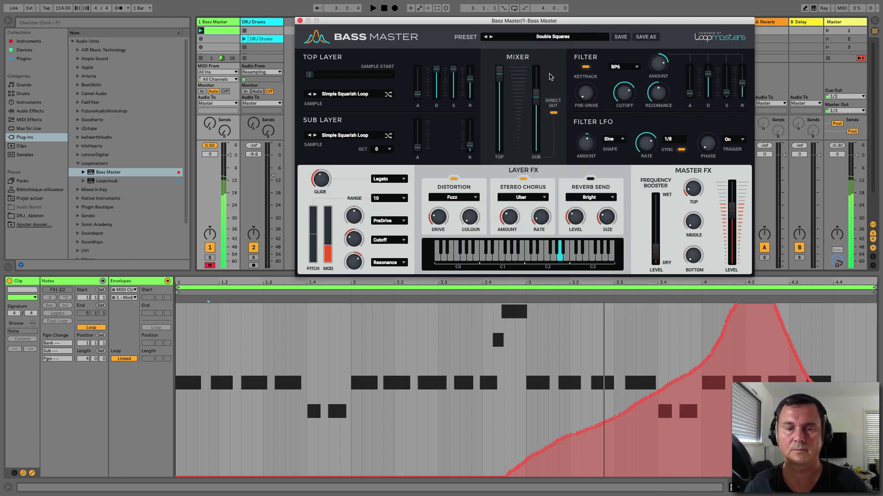
# - Start playback of the Bass Master clip and load the Organ preset from the 03 SWAGGY category
pyautogui.press('space')
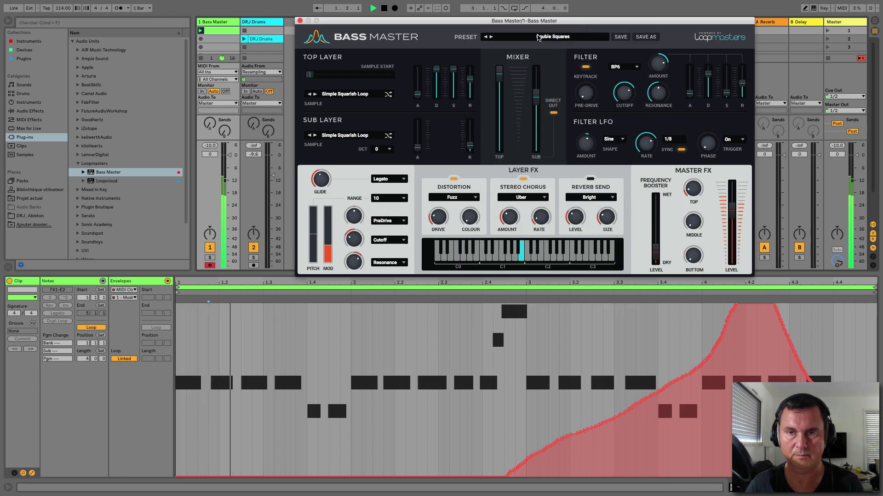
pyautogui.click(552, 36)
pyautogui.moveTo(551, 97)
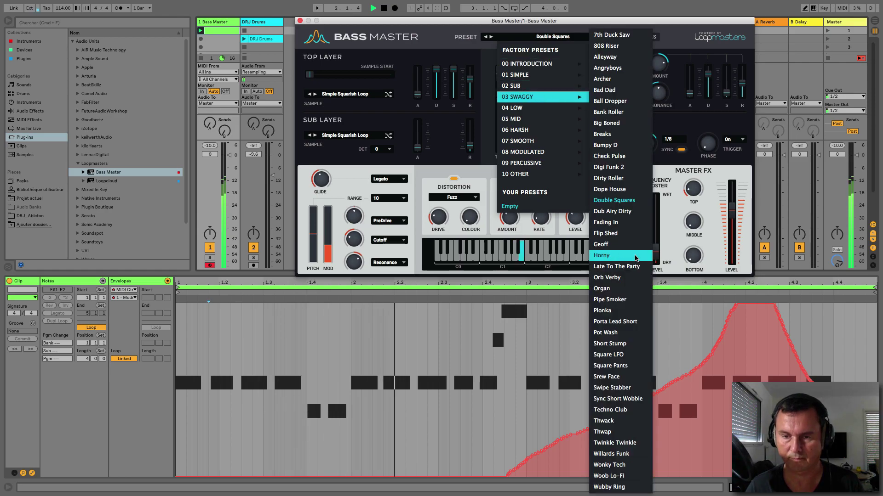
pyautogui.click(602, 288)
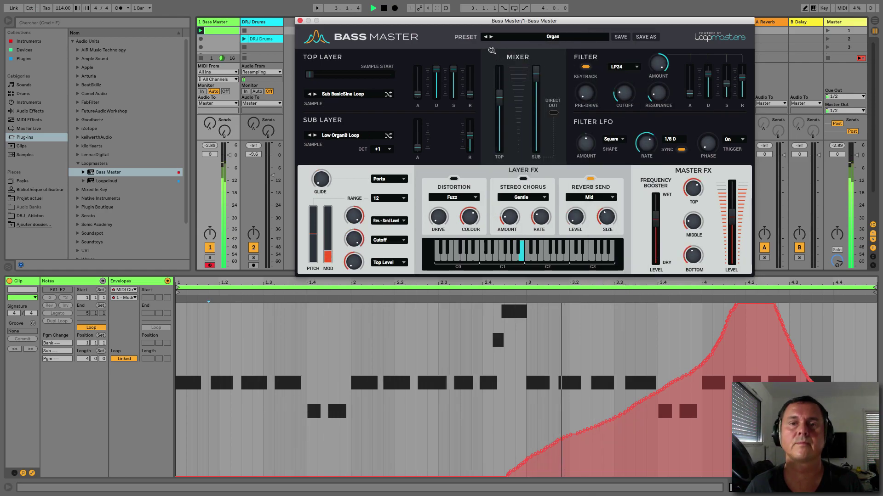
# - With the clip playing, audition the Srew Face and Techno Club presets from the 03 SWAGGY category
pyautogui.click(523, 37)
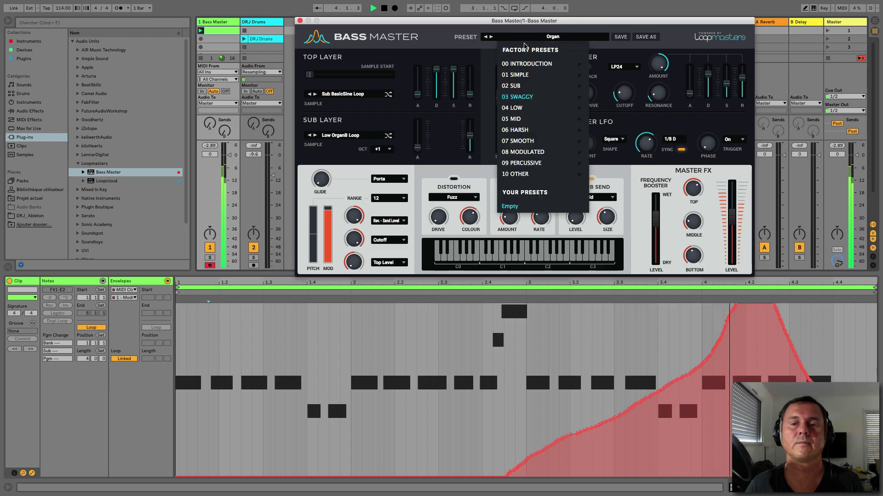
pyautogui.moveTo(534, 110)
pyautogui.moveTo(541, 97)
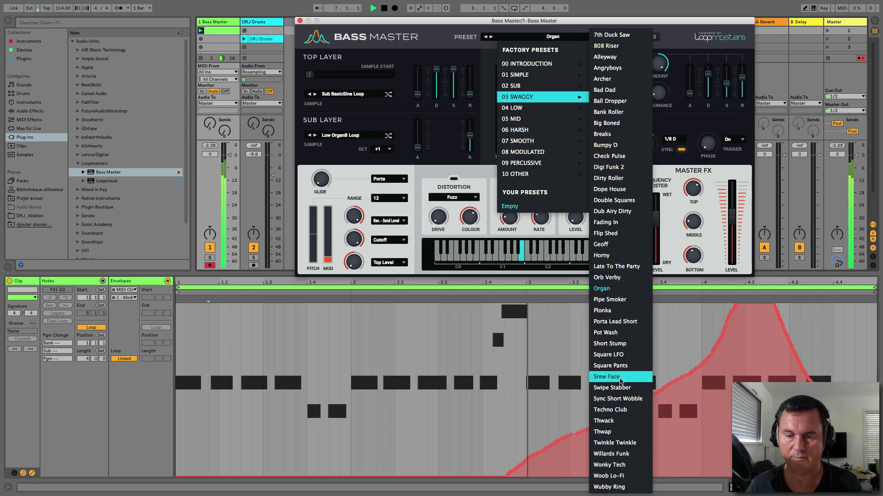
pyautogui.click(614, 377)
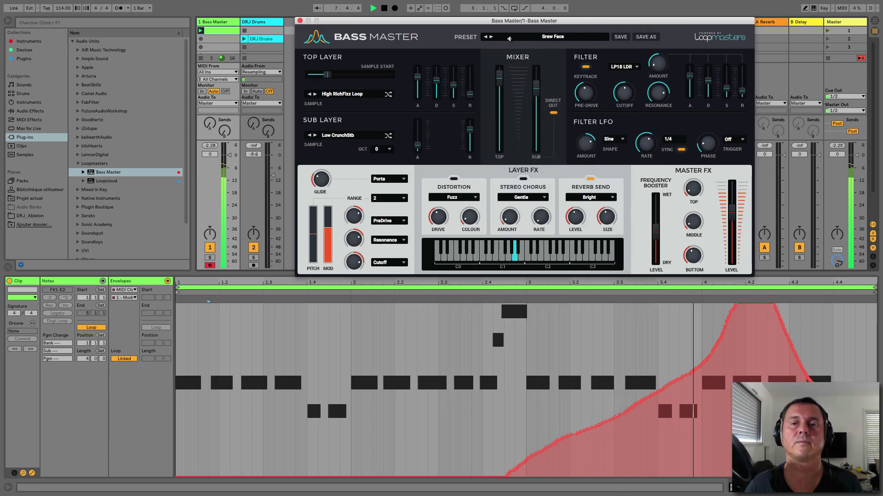
pyautogui.click(515, 37)
pyautogui.moveTo(528, 102)
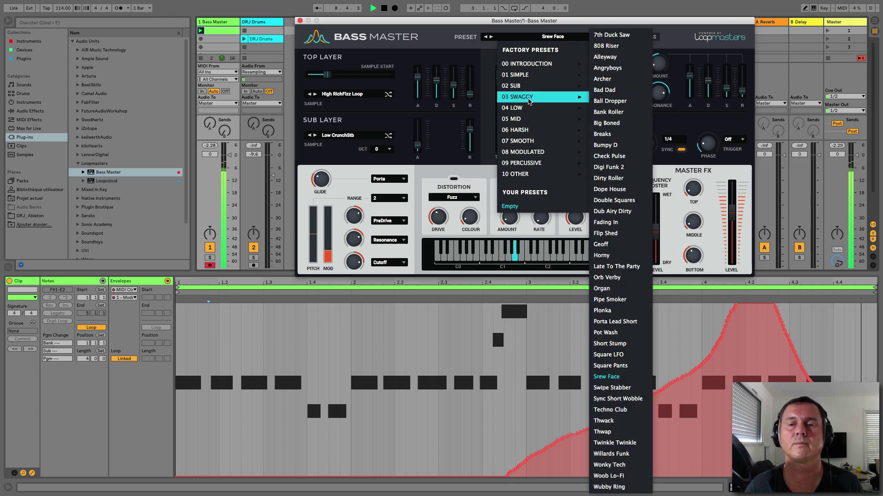
pyautogui.click(611, 410)
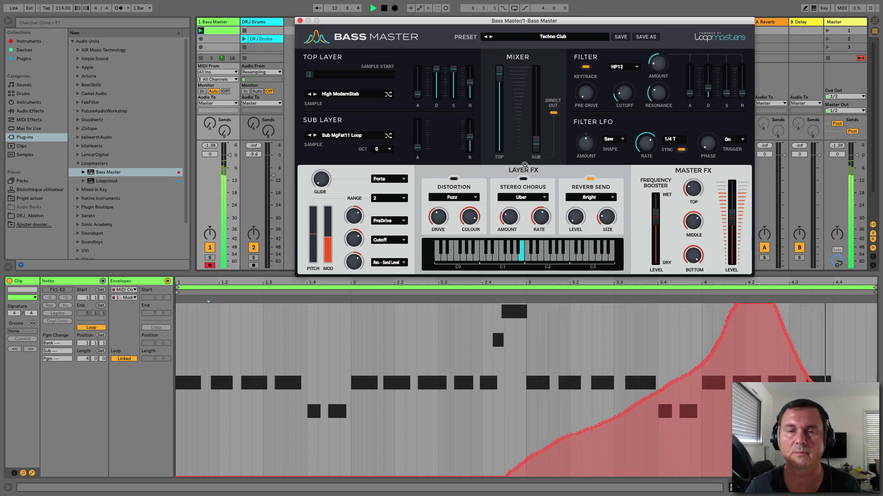
# - Stop playback and load the 808 1 preset from the 04 LOW factory category
pyautogui.press('space')
pyautogui.click(529, 36)
pyautogui.moveTo(519, 111)
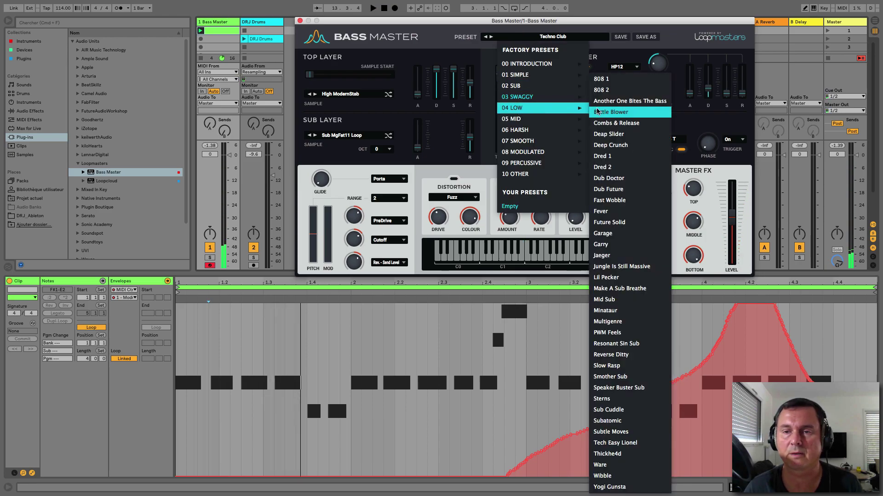
pyautogui.click(602, 80)
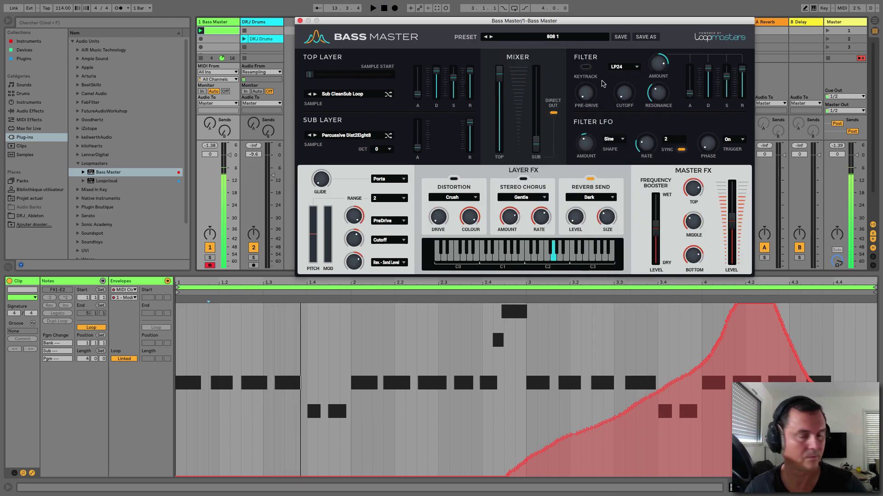
# - Load the Deep Crunch preset from the 04 LOW category and audition the following presets up to Dub Doctor
pyautogui.click(564, 37)
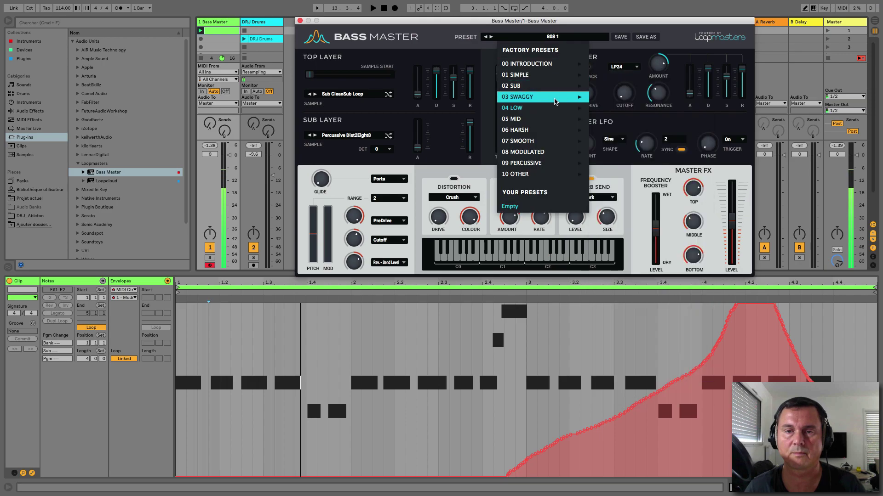
pyautogui.moveTo(554, 111)
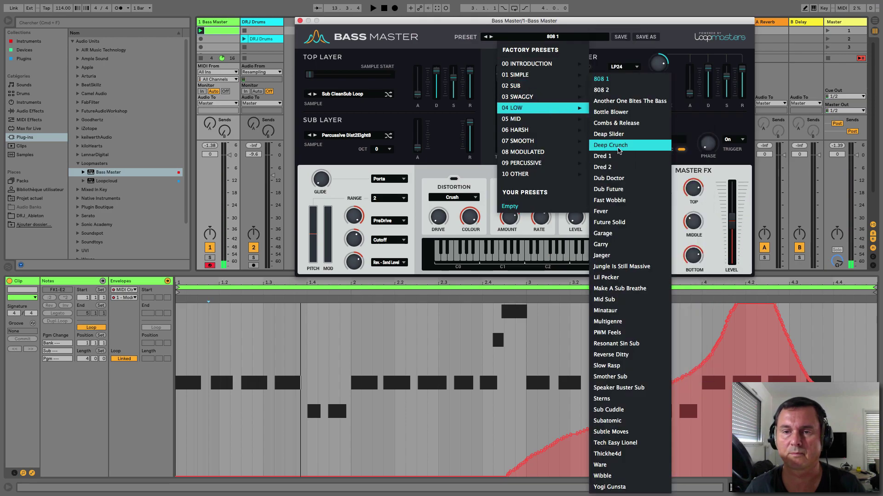
pyautogui.click(616, 145)
pyautogui.click(491, 38)
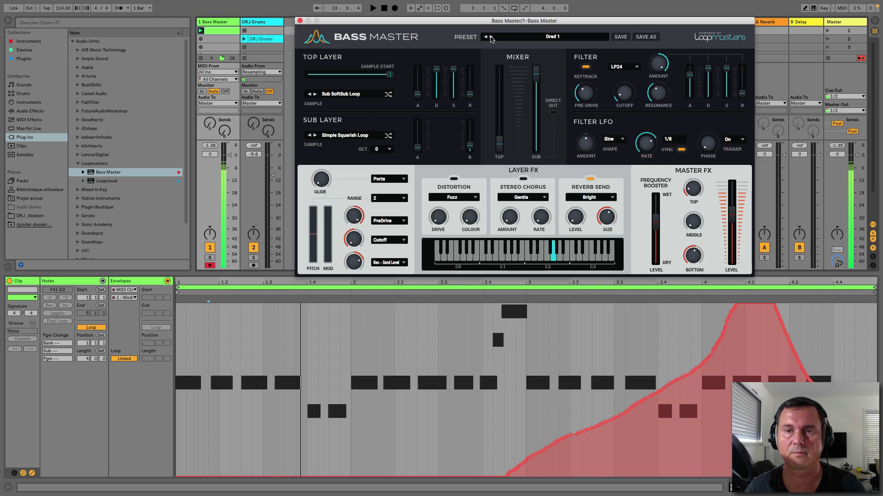
pyautogui.click(491, 38)
pyautogui.click(491, 38)
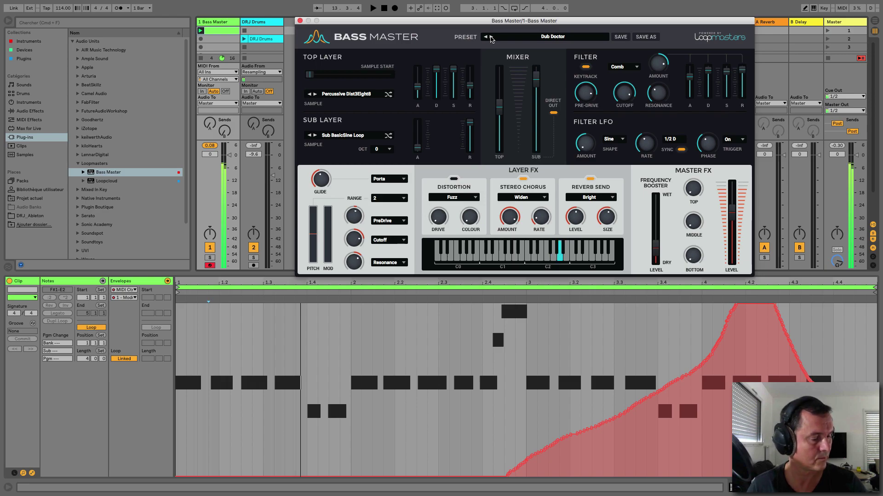
# - Continue auditioning the 04 LOW presets one by one through Fast Wobble, Fever and Garage up to Garry
pyautogui.click(491, 38)
pyautogui.click(491, 37)
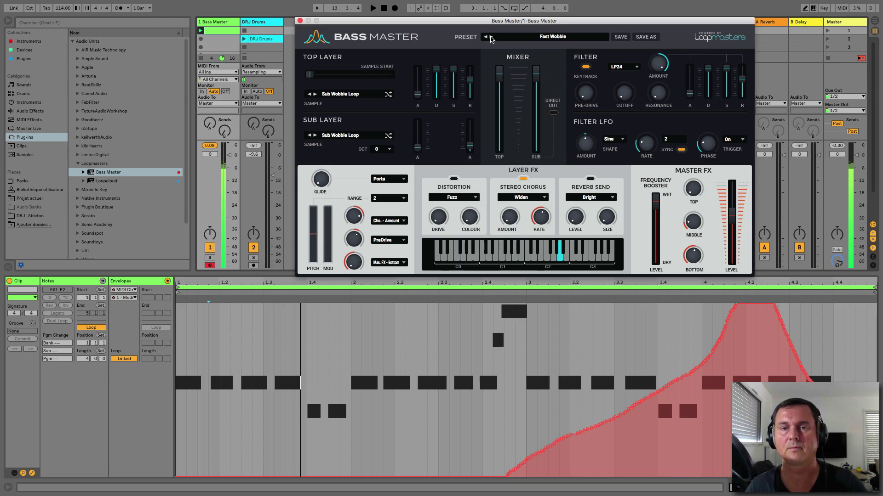
pyautogui.click(491, 38)
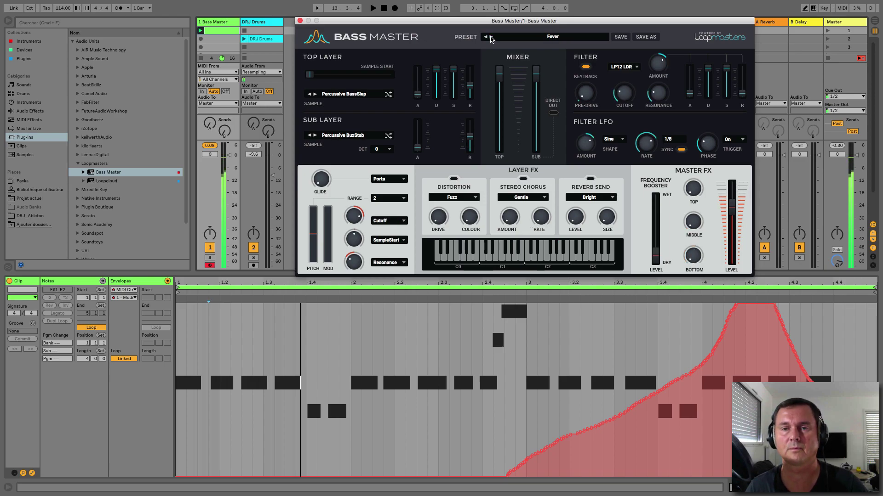
pyautogui.click(491, 38)
pyautogui.click(491, 38)
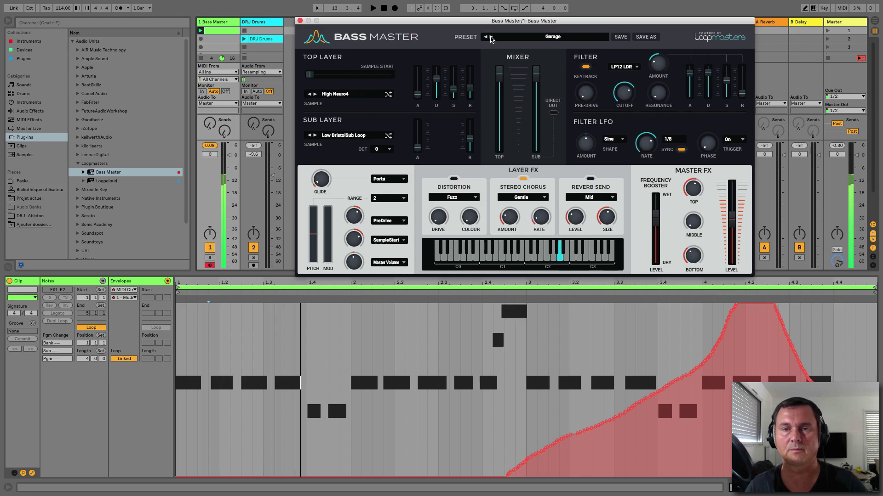
pyautogui.click(491, 38)
# - Audition the first 05 MID presets in order: Animal, Arpy Lead, Beast From The East and Busted Tailpipe
pyautogui.click(510, 38)
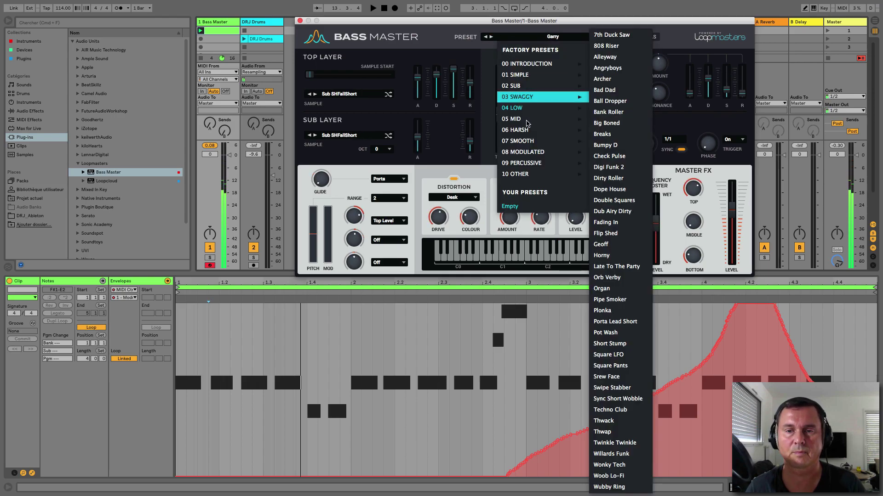
pyautogui.moveTo(527, 120)
pyautogui.click(604, 121)
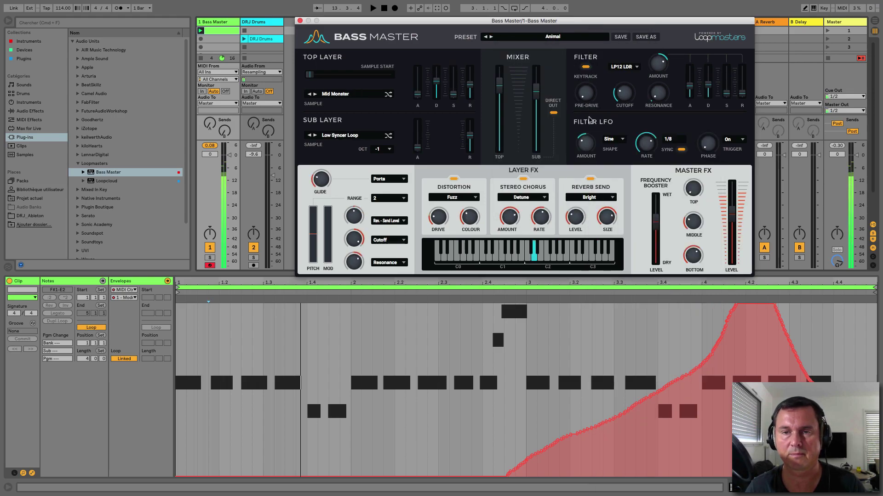
pyautogui.click(491, 38)
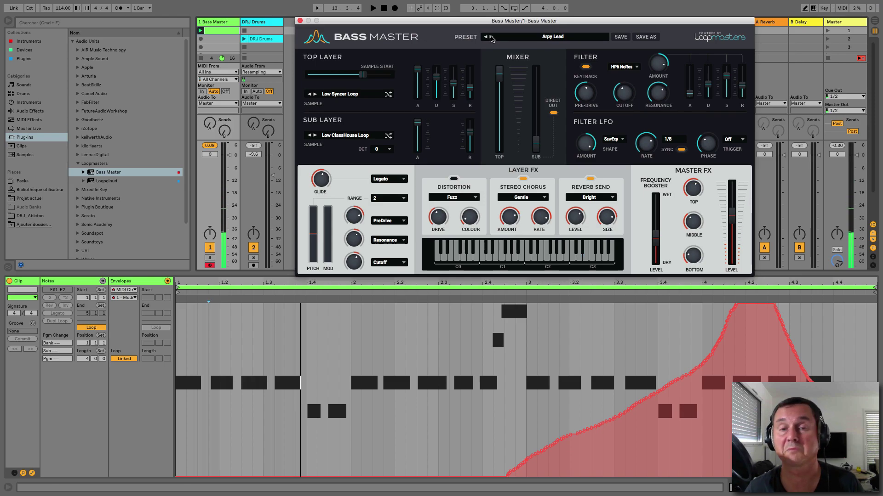
pyautogui.click(491, 37)
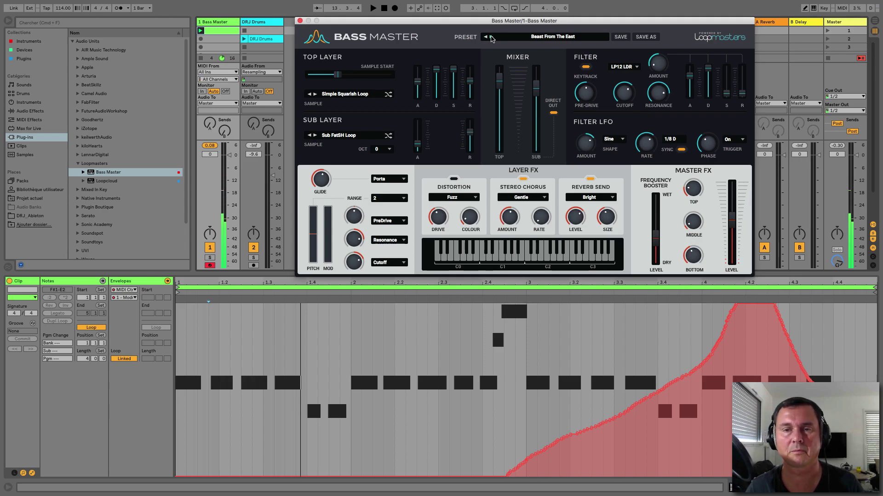
pyautogui.click(491, 37)
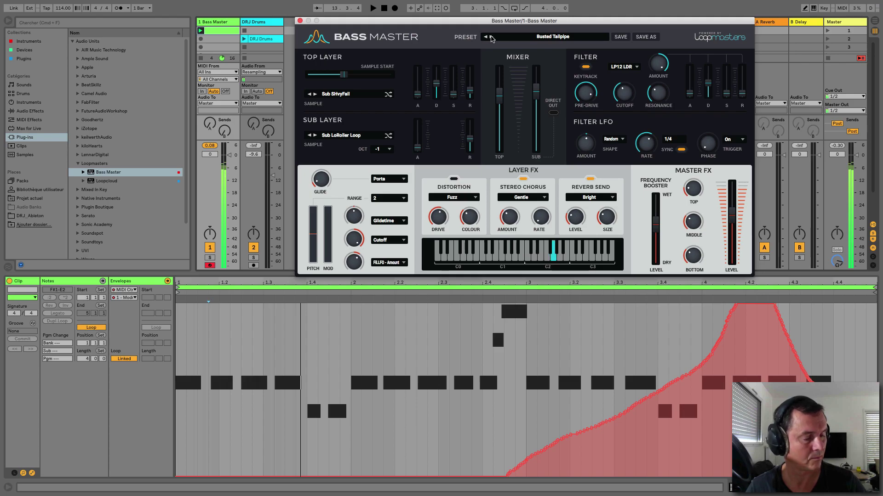
# - Start clip playback and audition the Dutch Courage, Punching In Space and Rambo Disco presets from the 05 MID category
pyautogui.press('space')
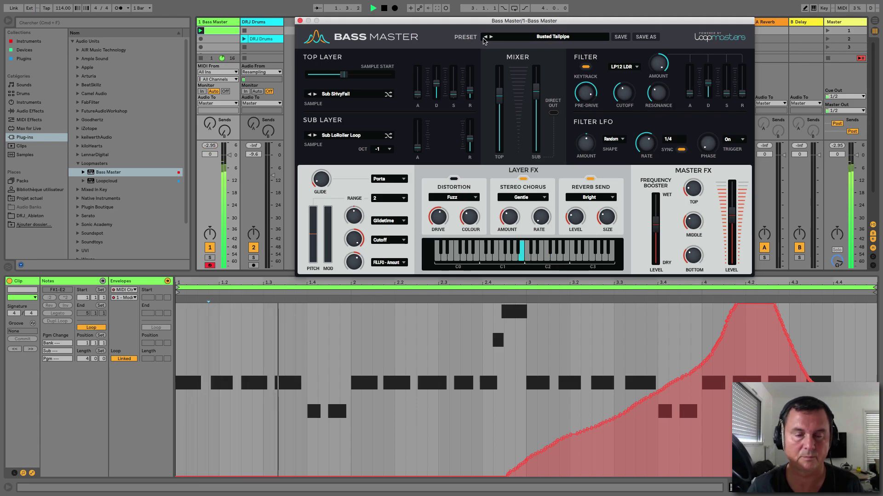
pyautogui.click(517, 37)
pyautogui.moveTo(552, 119)
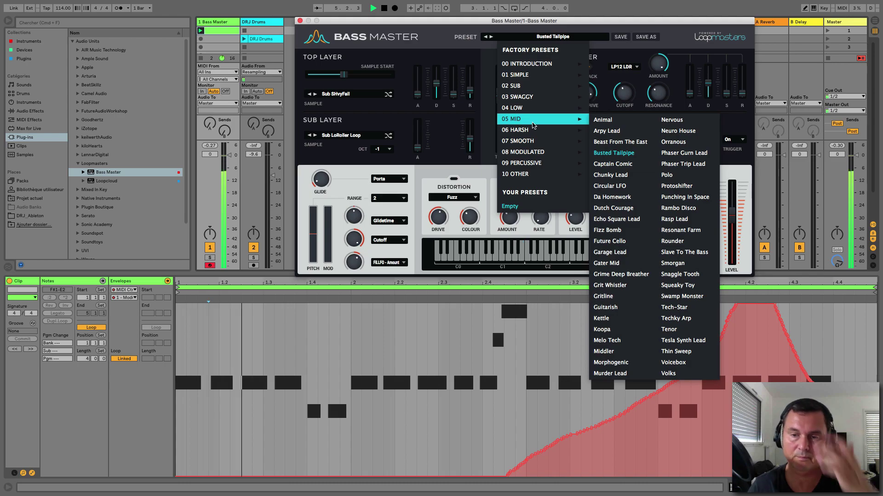
pyautogui.click(613, 207)
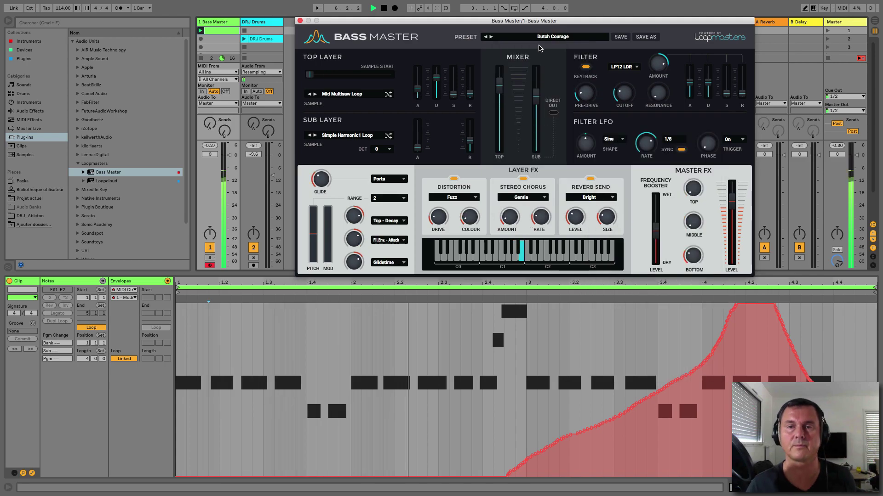
pyautogui.click(545, 39)
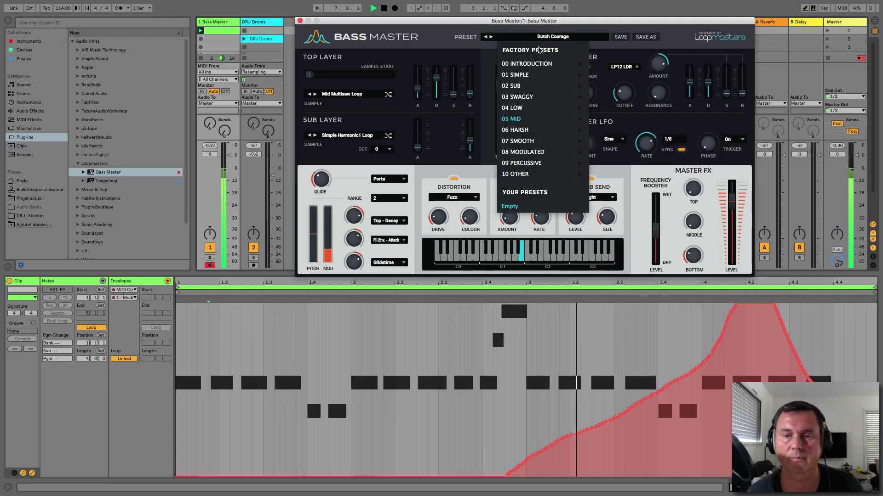
pyautogui.moveTo(543, 119)
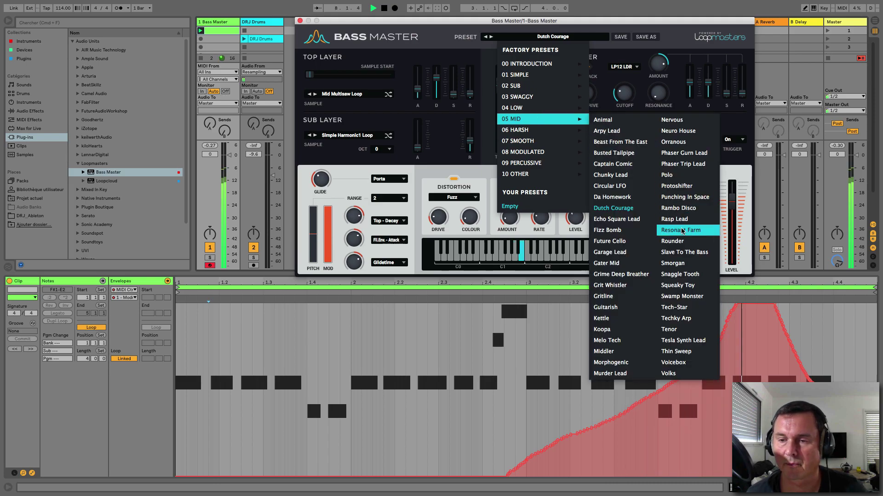
pyautogui.click(681, 196)
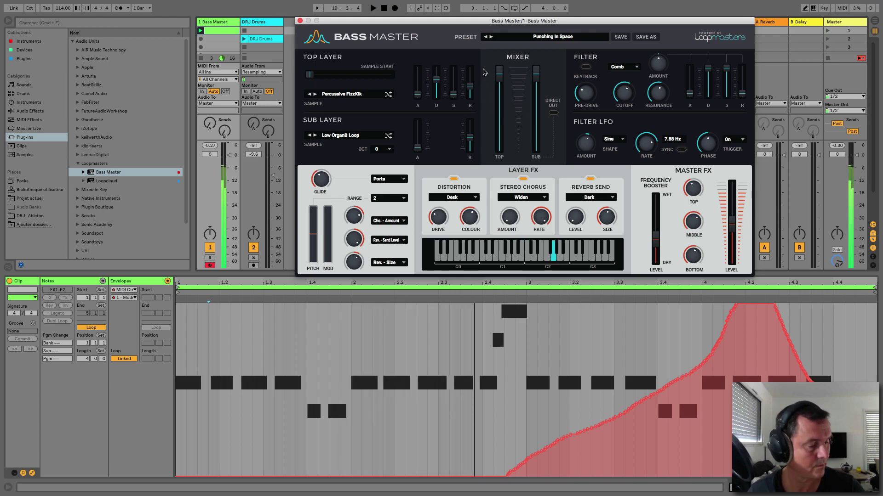
pyautogui.click(491, 37)
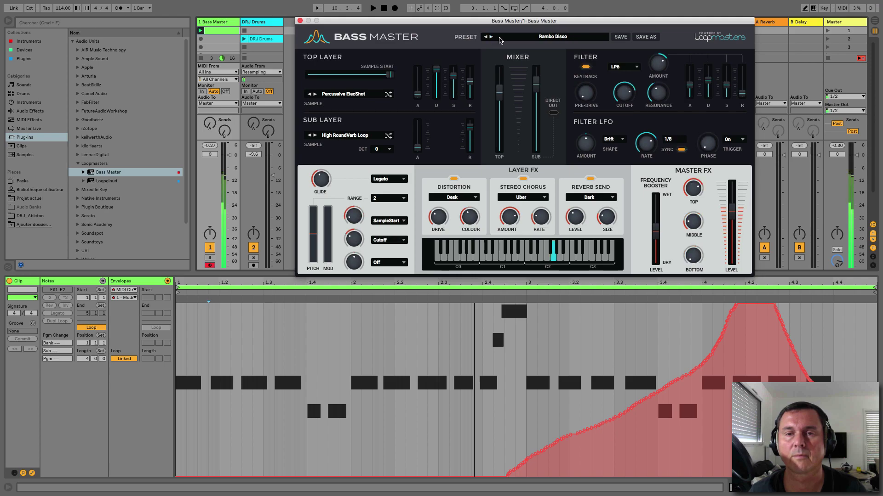
# - Audition the 06 HARSH presets from Antisocial to Bouncy Techno, playing the Bass Master clip with Bouncy Techno loaded
pyautogui.click(517, 38)
pyautogui.moveTo(536, 146)
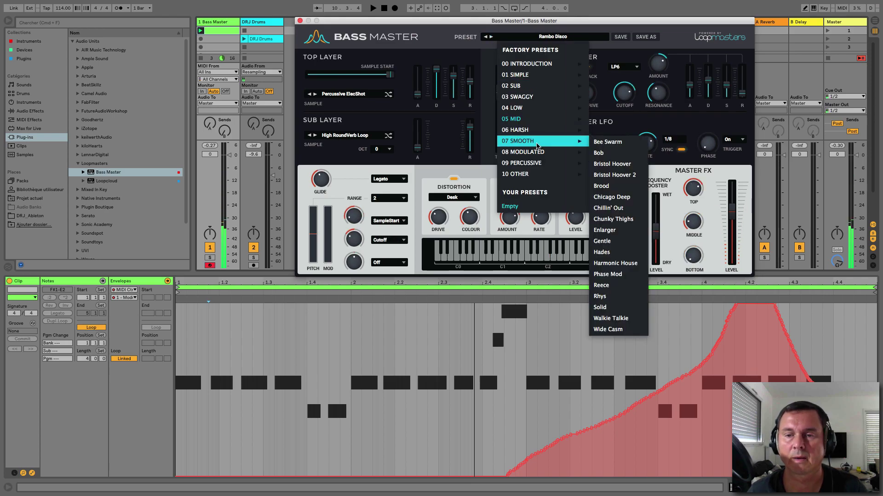
pyautogui.moveTo(538, 130)
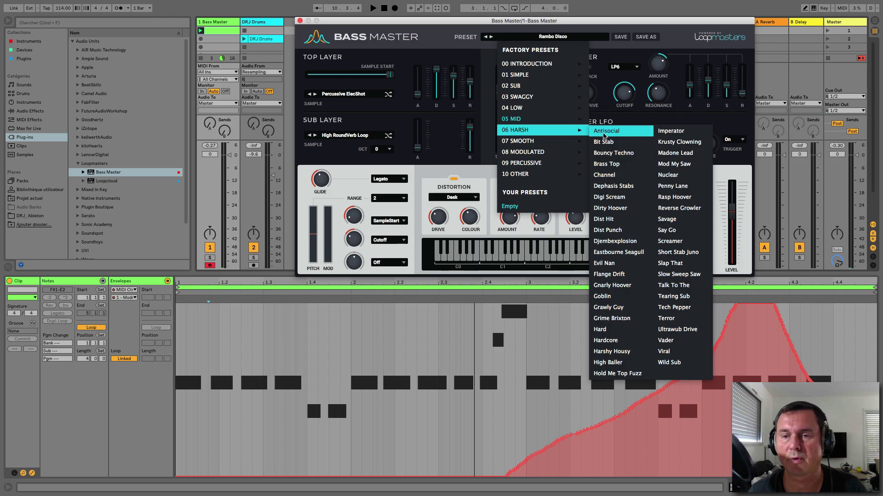
pyautogui.click(603, 136)
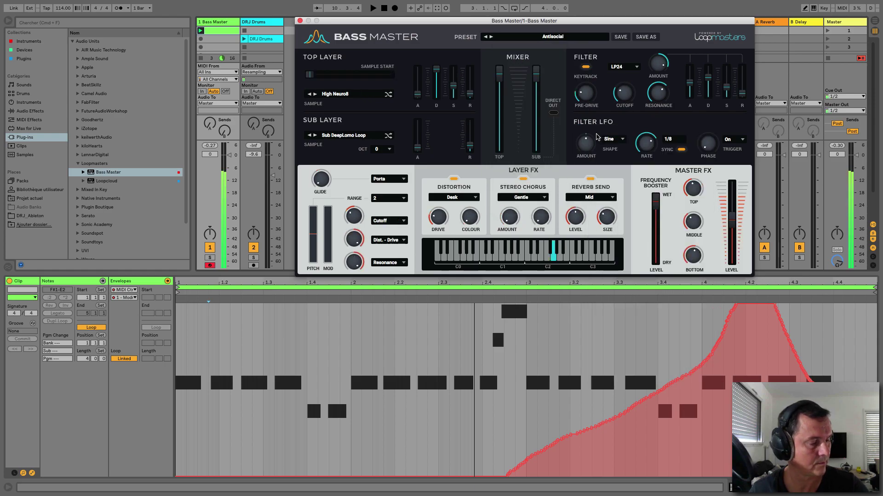
pyautogui.click(491, 36)
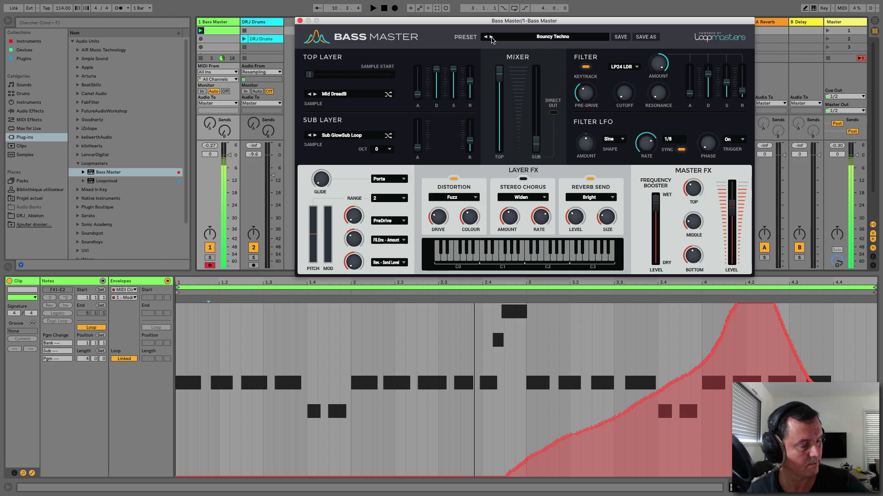
pyautogui.press('space')
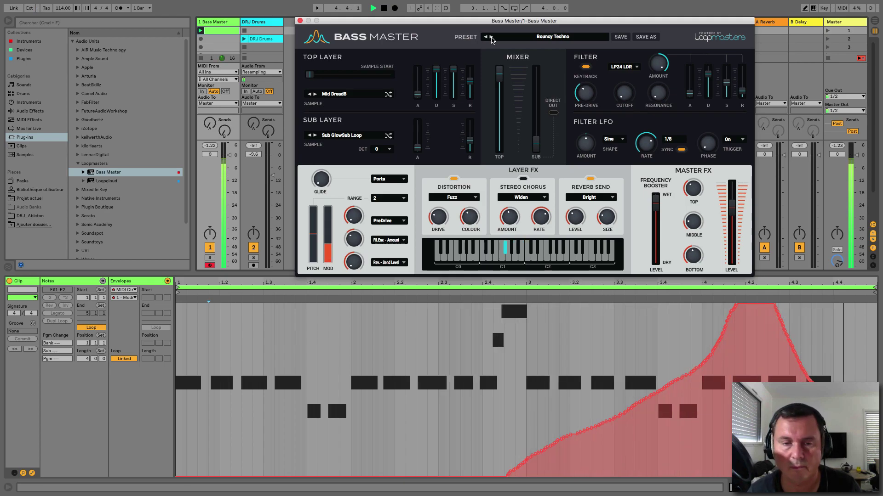
# - Audition the next 06 HARSH presets one by one from Brass Top through Dephasis Stabs to Dirty Hoover
pyautogui.click(491, 37)
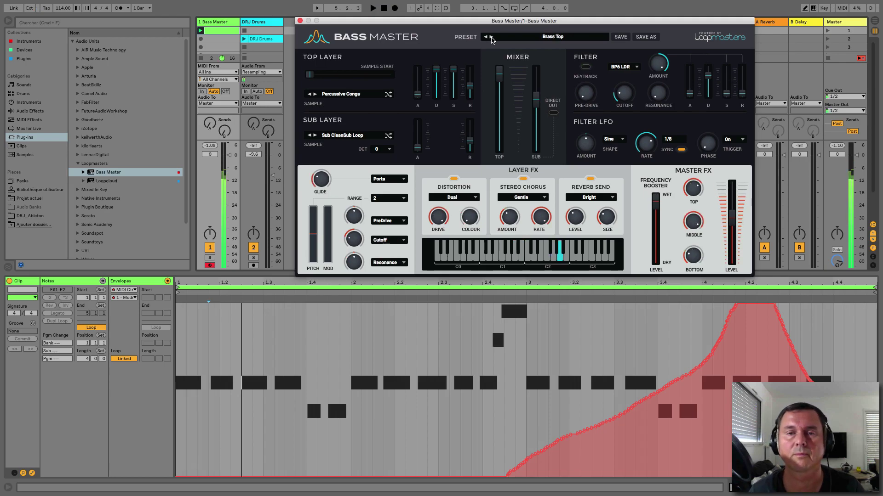
pyautogui.click(491, 37)
pyautogui.click(491, 36)
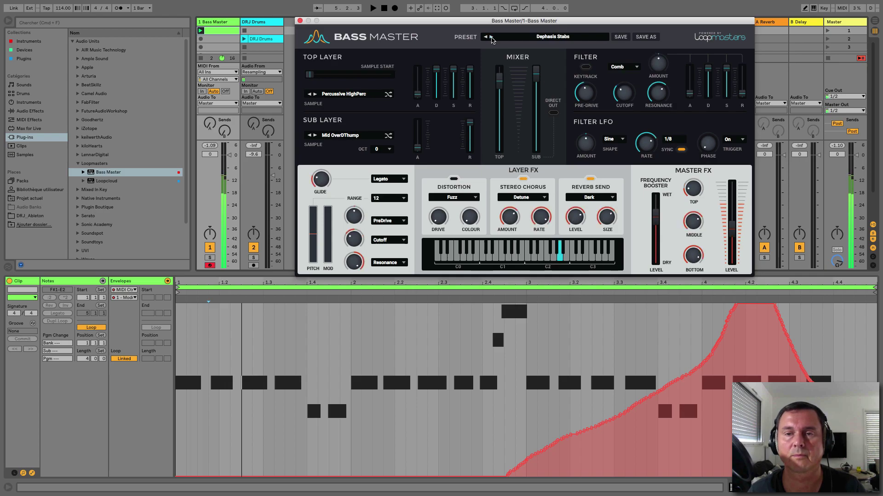
pyautogui.click(491, 36)
pyautogui.click(491, 37)
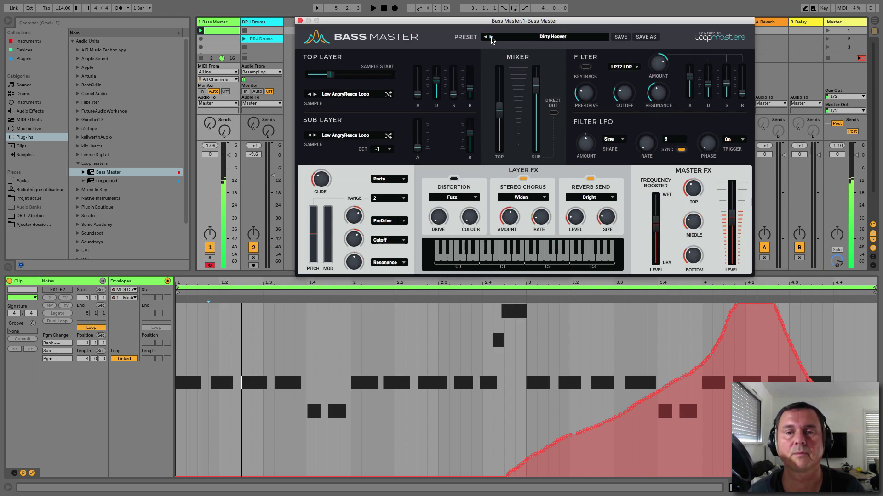
# - Play the clip with Dirty Hoover, advance to the Dist Hit preset and launch the DRJ Drums clip alongside the bass
pyautogui.press('space')
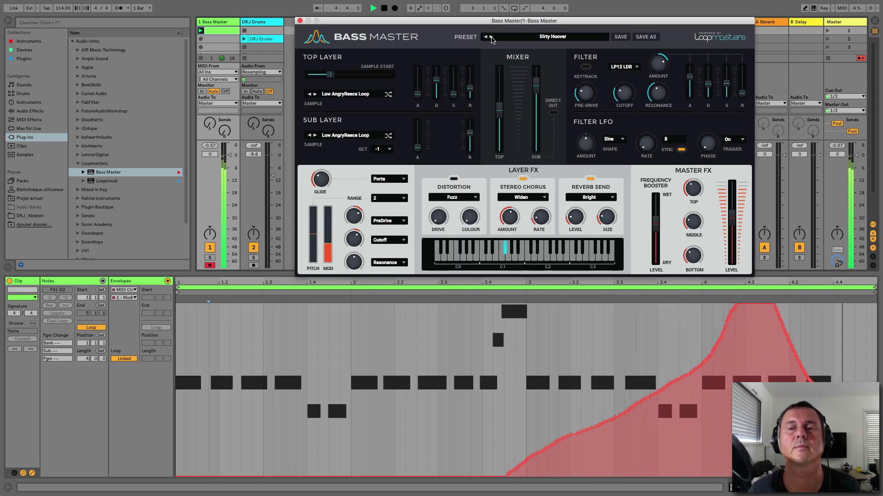
pyautogui.click(491, 37)
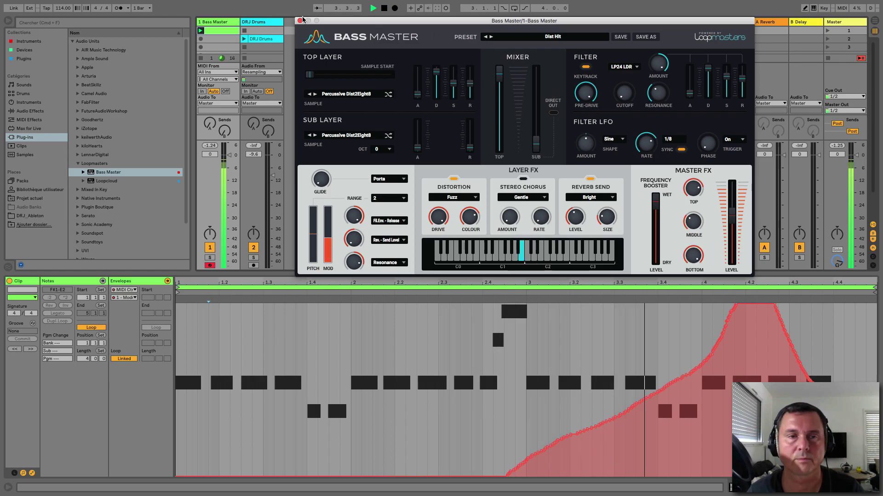
pyautogui.click(244, 40)
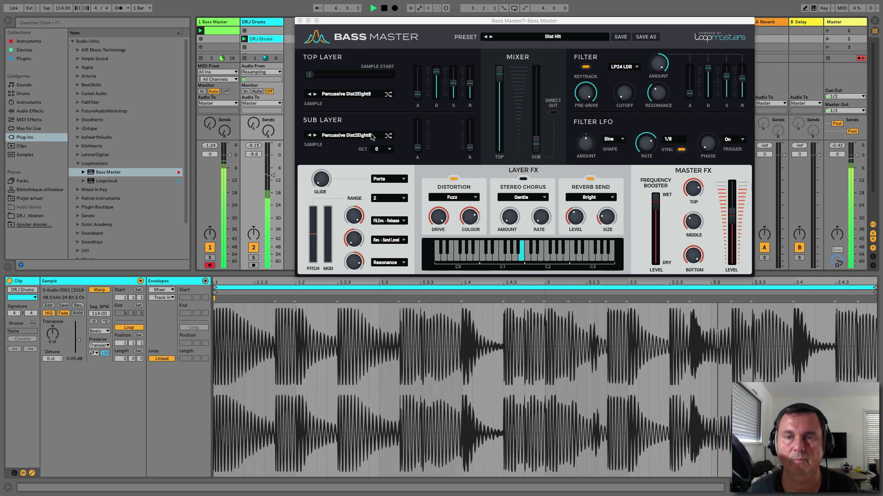
# - Load Dist Punch from the 06 HARSH category and audition the following presets through Eastbourne Seagull to Evil Nan
pyautogui.click(523, 36)
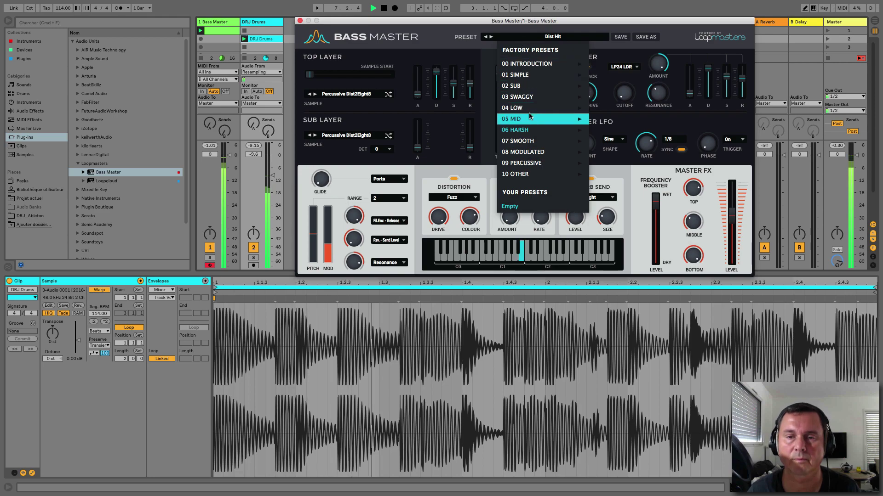
pyautogui.moveTo(533, 130)
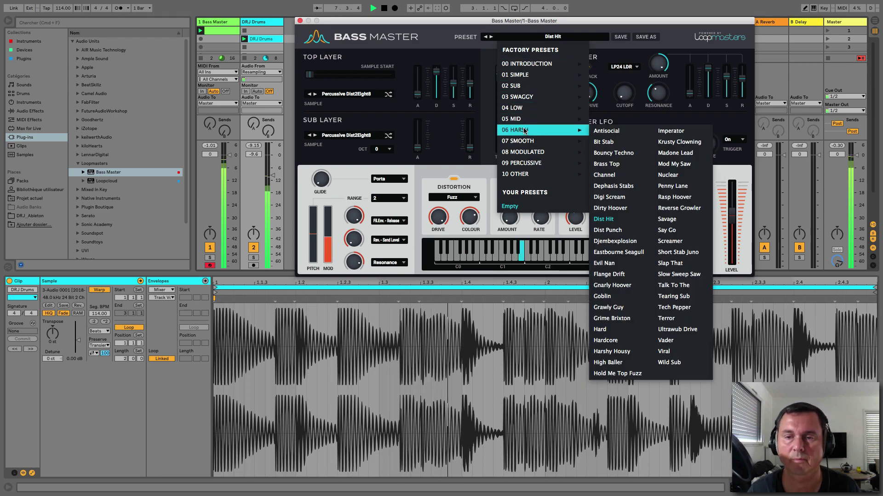
pyautogui.click(625, 230)
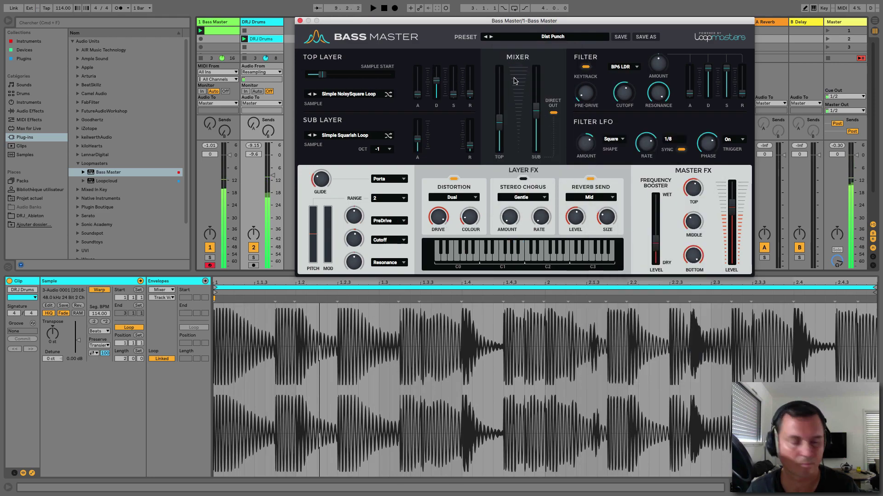
pyautogui.click(491, 37)
pyautogui.click(491, 37)
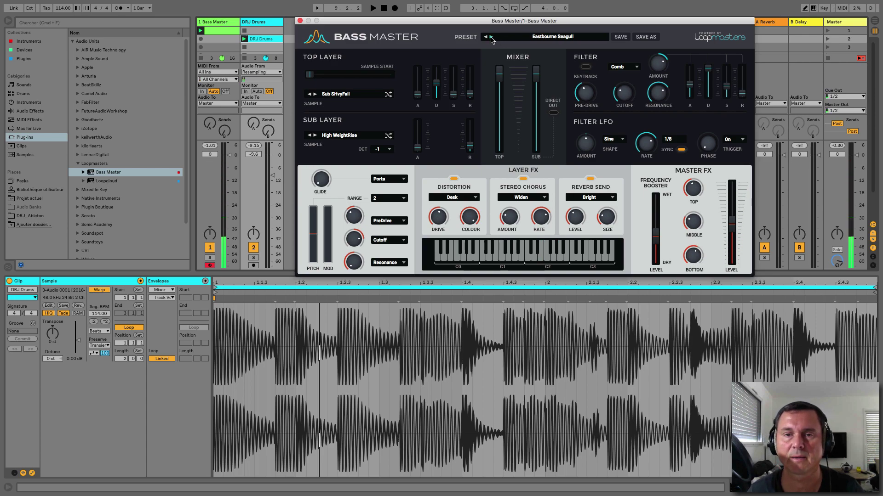
pyautogui.click(491, 37)
# - Load Bee Swarm from the 07 SMOOTH category and audition the following presets through Bob, Bristol Hoover and Bristol Hoover 2 to Brood
pyautogui.click(522, 40)
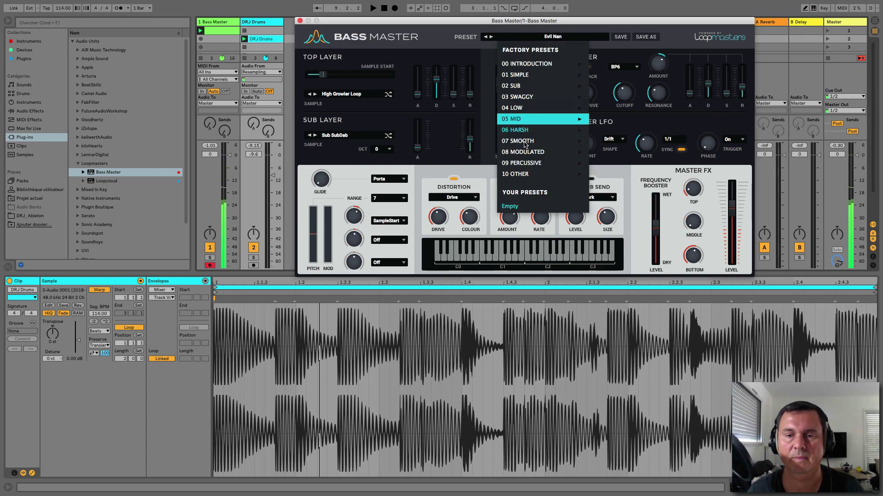
pyautogui.moveTo(531, 146)
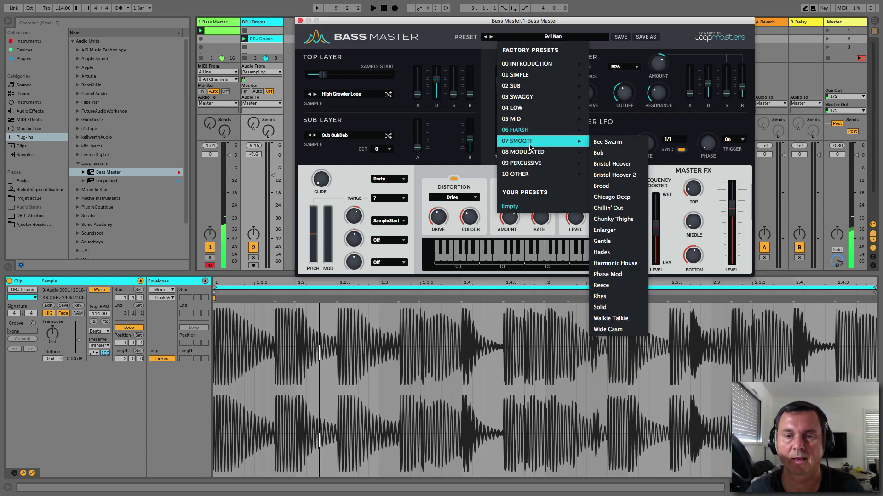
pyautogui.click(614, 142)
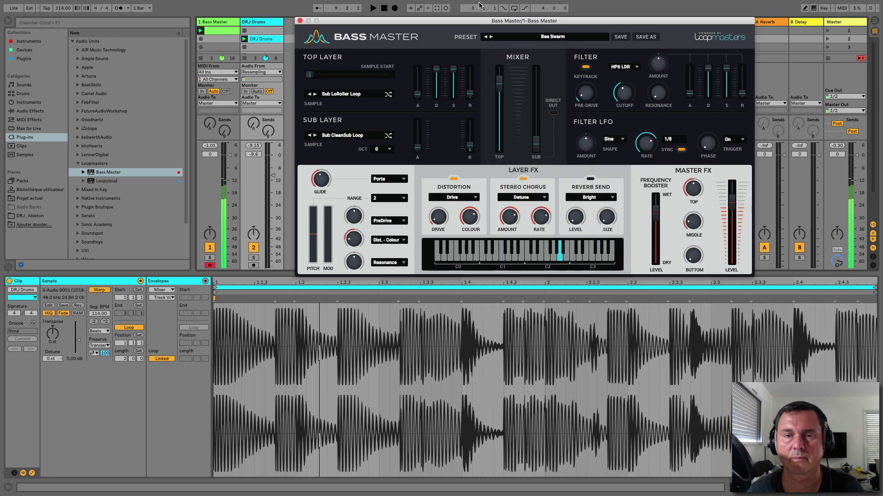
pyautogui.click(490, 37)
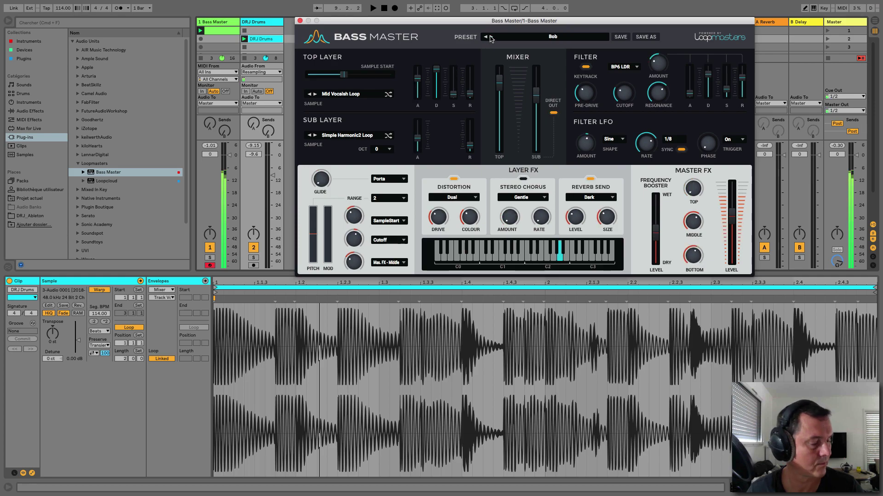
pyautogui.click(490, 38)
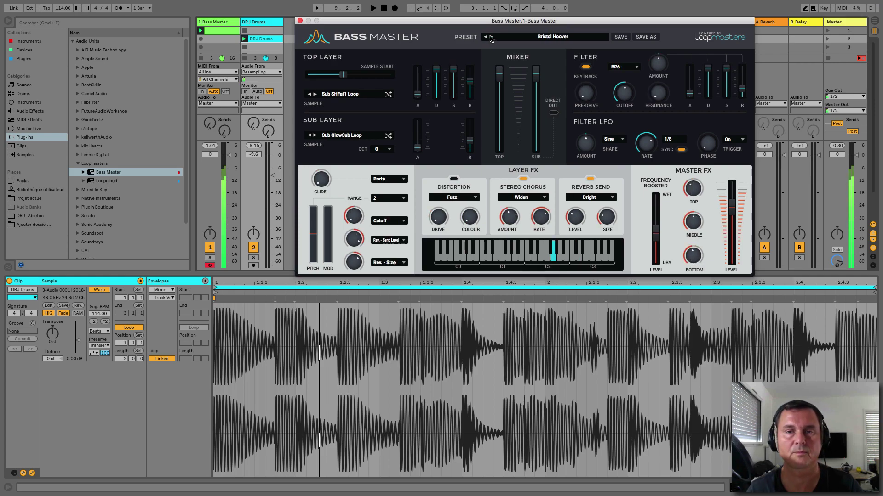
pyautogui.click(490, 38)
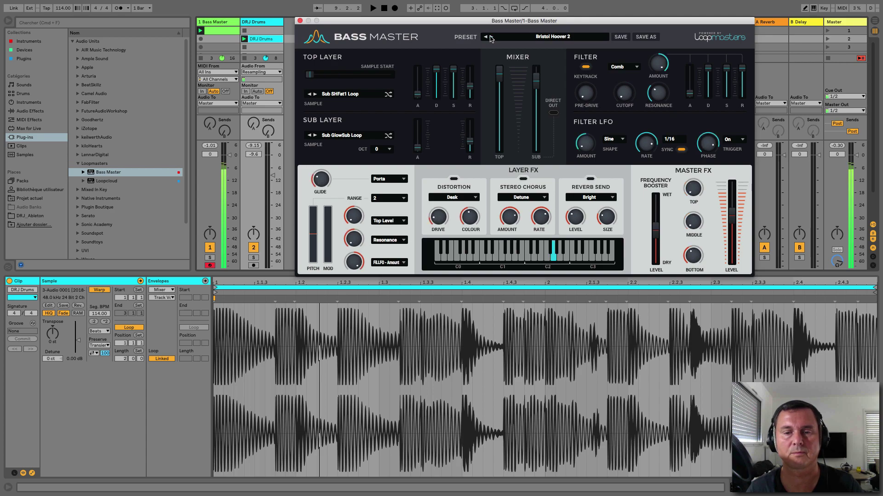
pyautogui.click(491, 37)
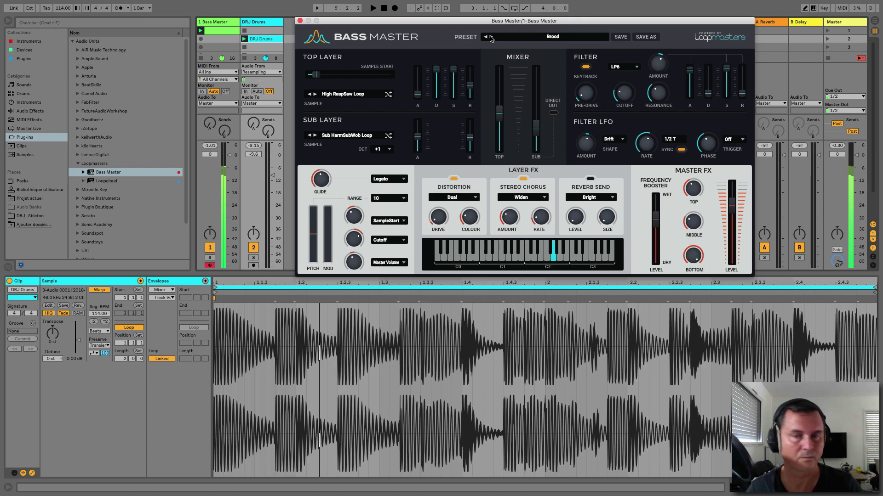
# - Audition the next 07 SMOOTH presets one by one from Chicago Deep through Chillin' Out, Chunky Thighs and Enlarger to Hades
pyautogui.click(490, 37)
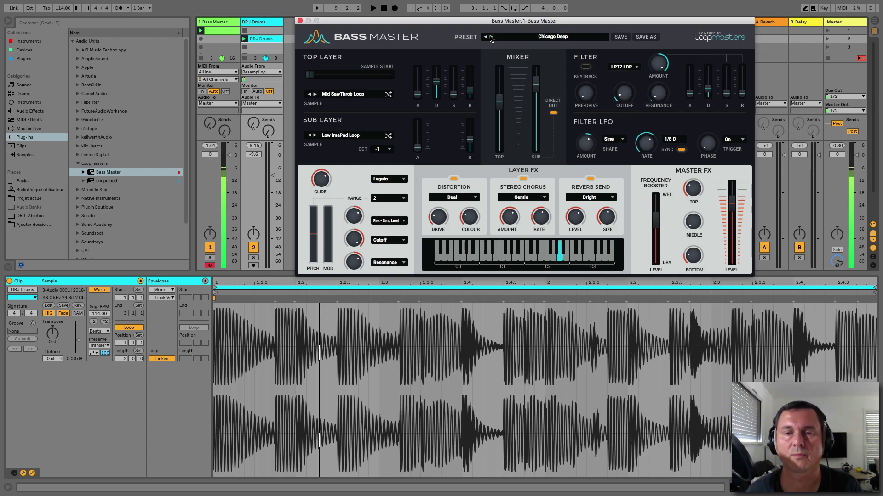
pyautogui.click(490, 37)
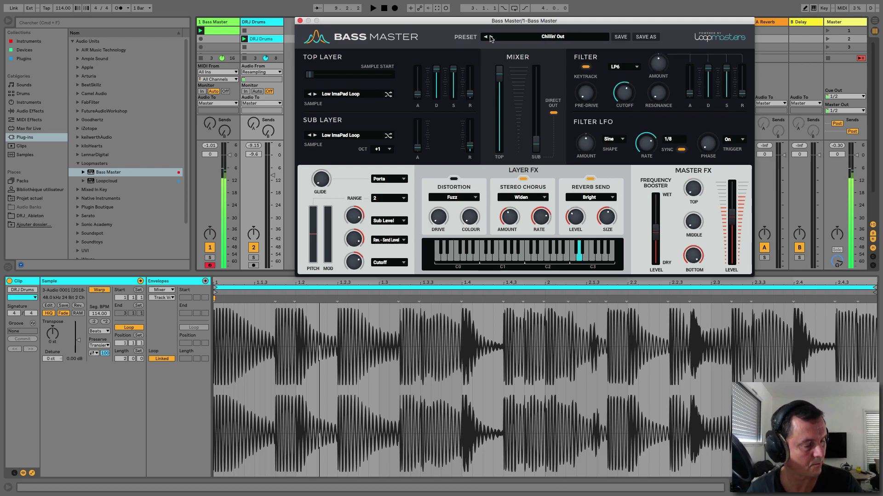
pyautogui.click(490, 37)
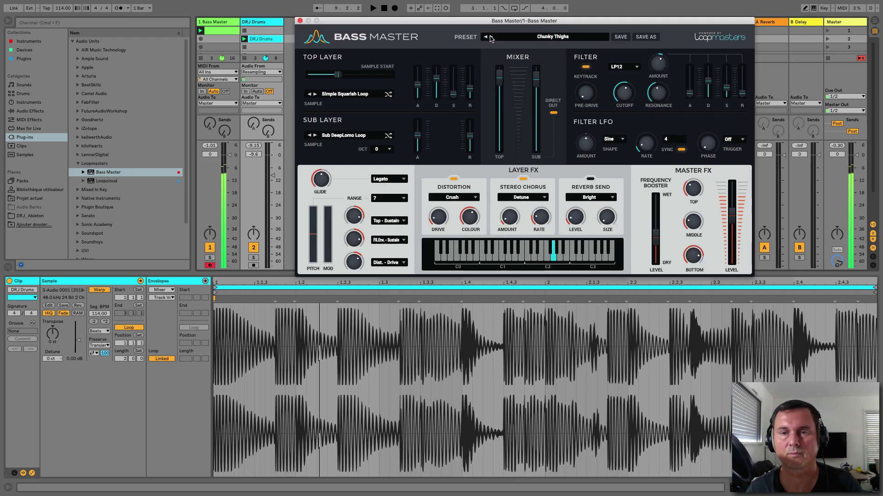
pyautogui.click(490, 37)
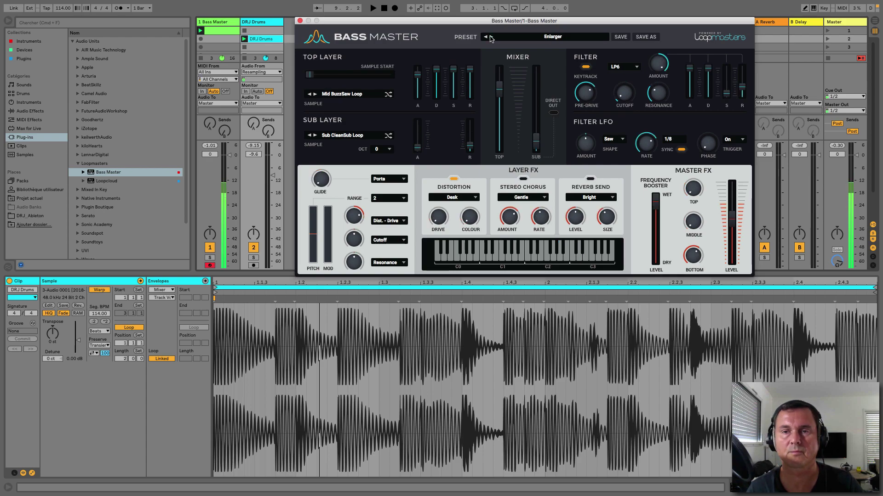
pyautogui.click(490, 37)
pyautogui.click(490, 37)
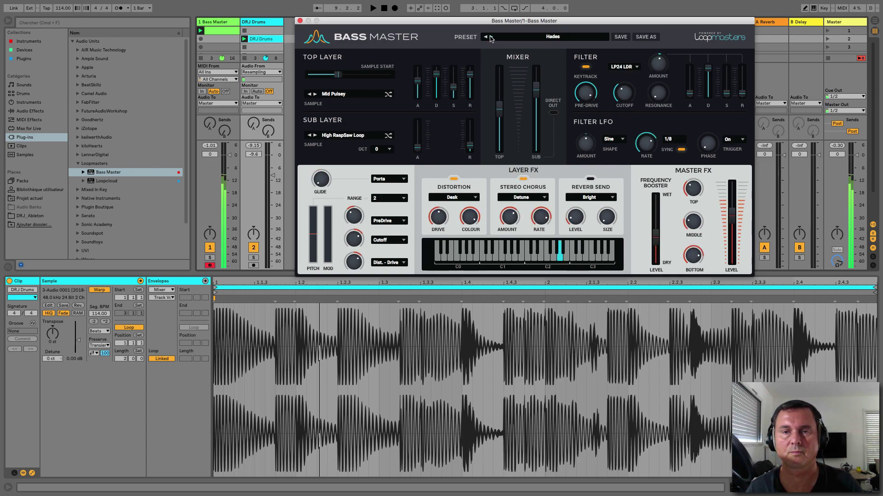
# - Advance to the Phase Mod preset, try its modulation wheel while the clips play, and audition Reece
pyautogui.click(490, 37)
pyautogui.click(490, 37)
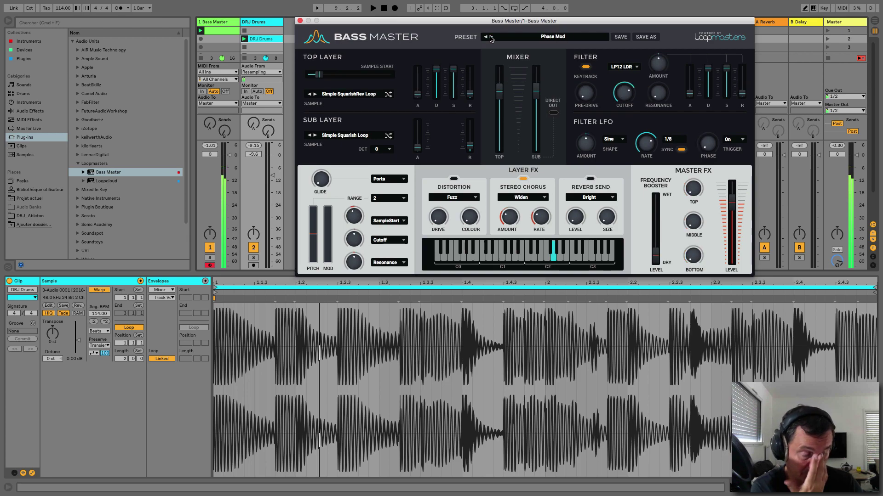
pyautogui.moveTo(327, 249)
pyautogui.mouseDown()
pyautogui.moveTo(331, 128)
pyautogui.moveTo(330, 266)
pyautogui.mouseUp()
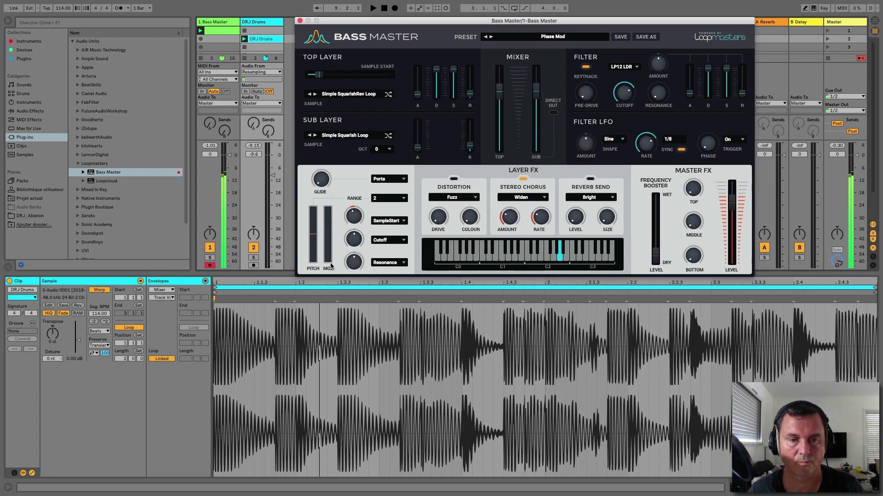
pyautogui.click(491, 37)
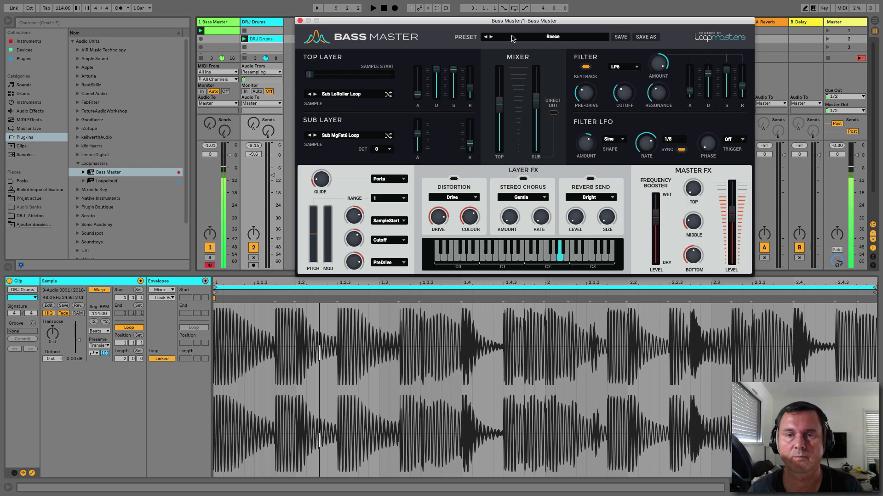
# - Load 3030 from the 08 MODULATED category, try its modulation wheel, and audition 4ths Sub and Autonomic
pyautogui.click(511, 36)
pyautogui.moveTo(542, 156)
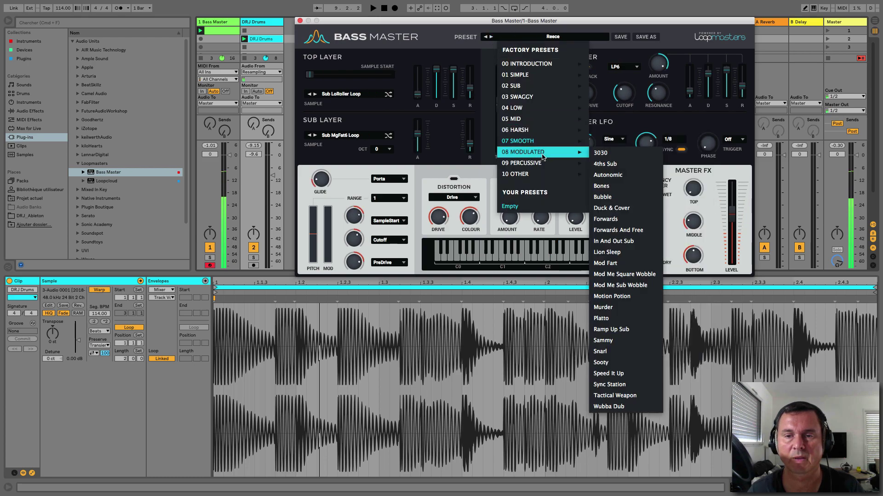
pyautogui.click(601, 152)
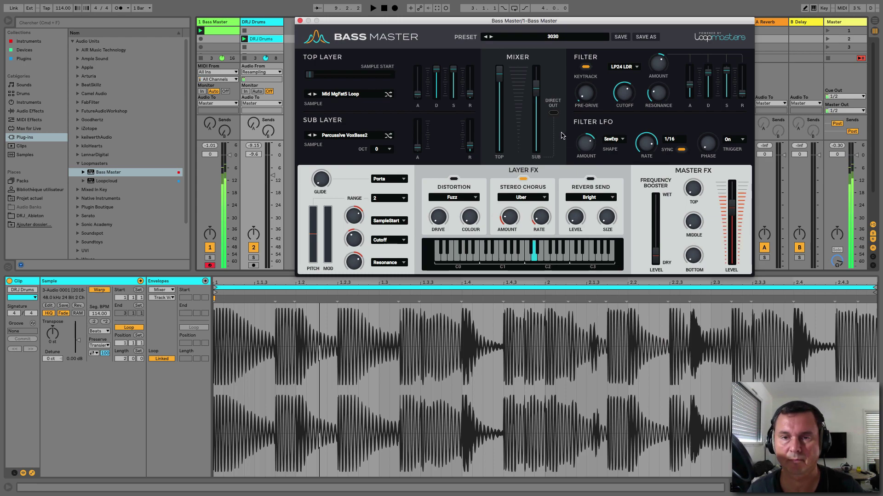
pyautogui.moveTo(330, 251)
pyautogui.mouseDown()
pyautogui.moveTo(334, 138)
pyautogui.moveTo(329, 263)
pyautogui.mouseUp()
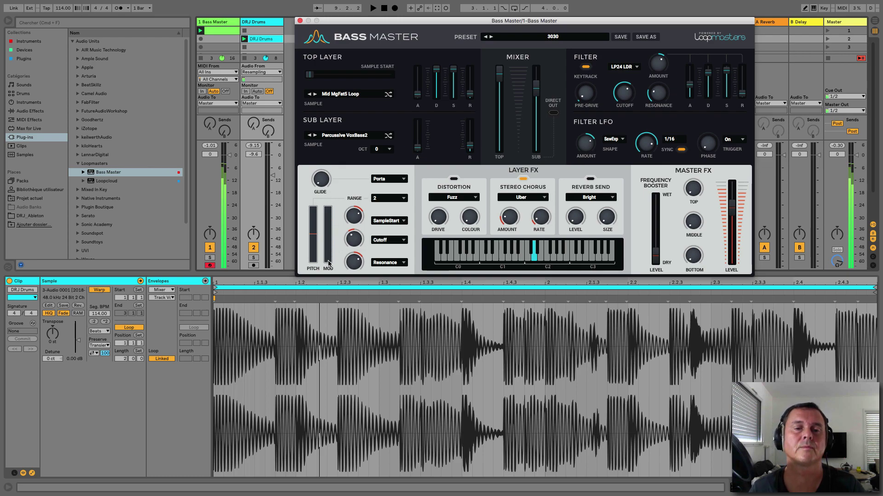
pyautogui.click(490, 38)
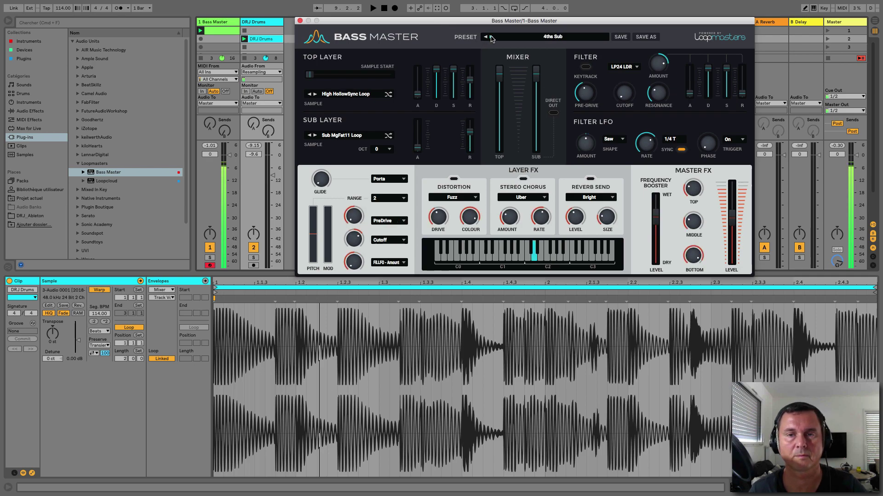
pyautogui.click(490, 37)
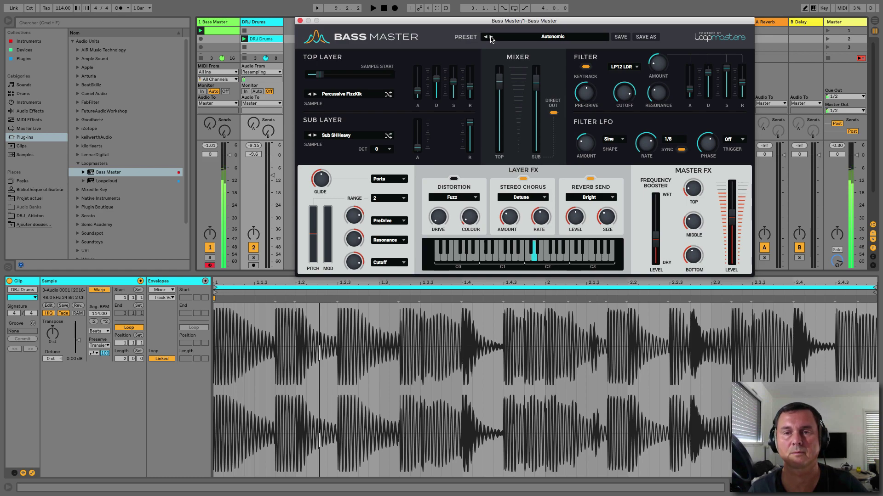
# - Try the modulation wheel on Autonomic and the following 08 MODULATED presets, advancing through Bones and Bubble to Duck & Cover
pyautogui.moveTo(330, 245)
pyautogui.mouseDown()
pyautogui.moveTo(334, 146)
pyautogui.moveTo(328, 279)
pyautogui.moveTo(329, 233)
pyautogui.mouseUp()
pyautogui.click(490, 36)
pyautogui.moveTo(329, 293)
pyautogui.mouseDown()
pyautogui.moveTo(337, 337)
pyautogui.moveTo(333, 182)
pyautogui.moveTo(327, 310)
pyautogui.moveTo(339, 336)
pyautogui.mouseUp()
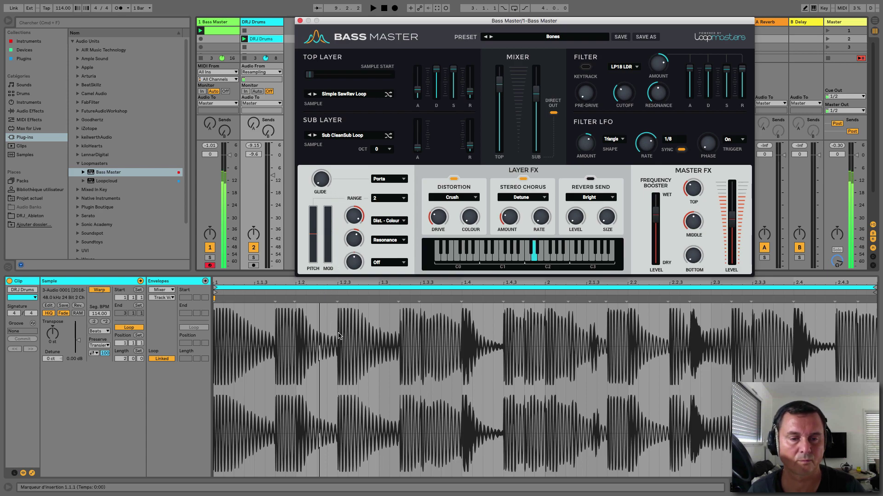
pyautogui.click(491, 37)
pyautogui.moveTo(330, 261)
pyautogui.mouseDown()
pyautogui.moveTo(329, 149)
pyautogui.moveTo(325, 263)
pyautogui.mouseUp()
pyautogui.click(492, 37)
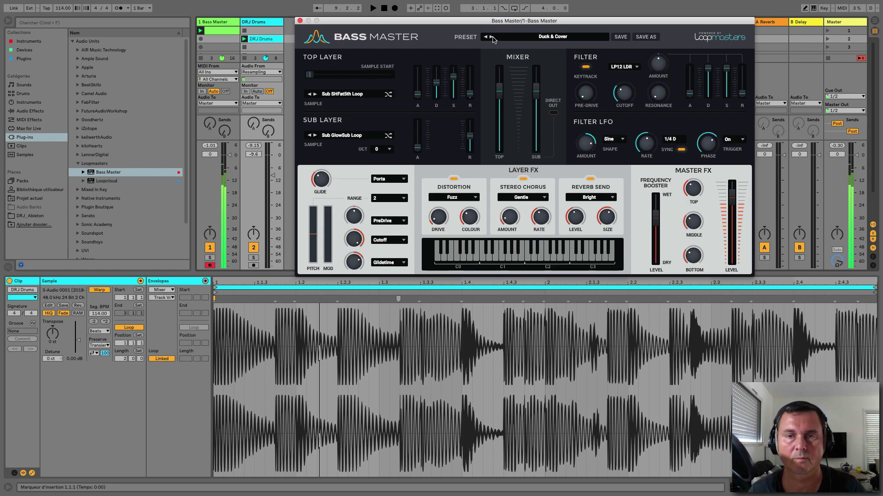
# - Audition the 08 MODULATED presets from Forwards through Lion Sleep to Mod Fart
pyautogui.click(491, 37)
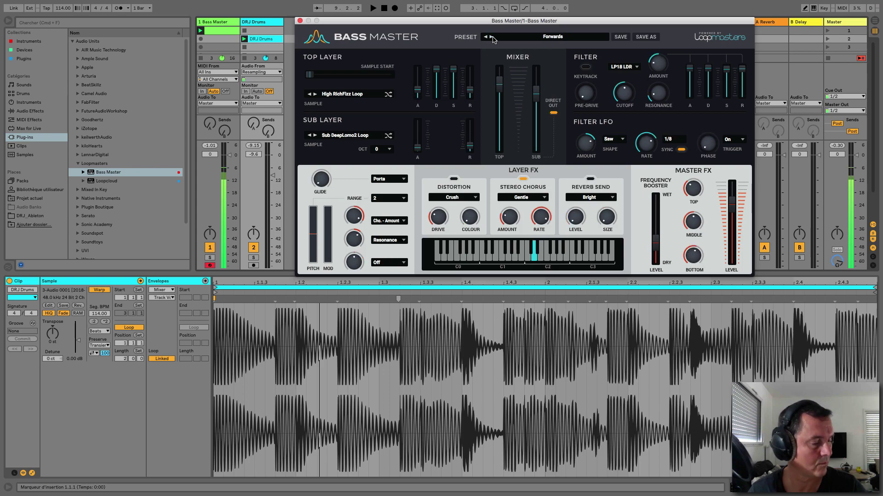
pyautogui.click(492, 37)
pyautogui.click(491, 37)
pyautogui.click(492, 37)
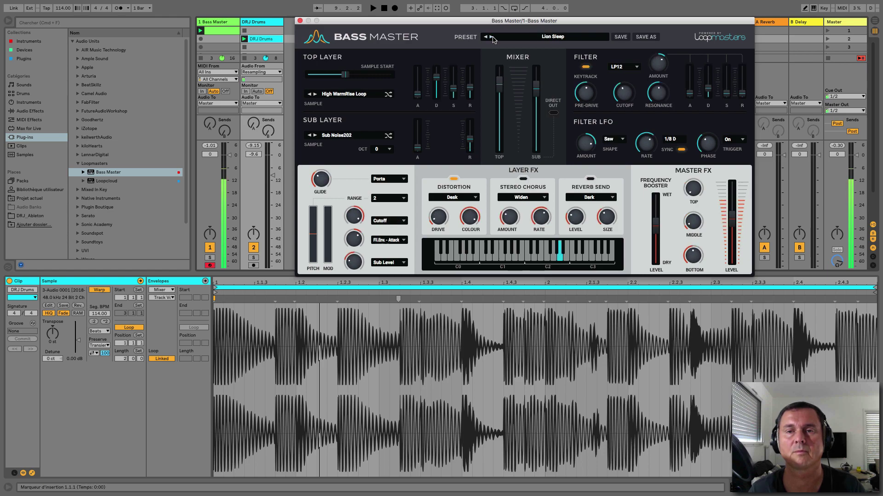
pyautogui.click(491, 37)
# - Load Mod Me Square Wobble from the 08 MODULATED category and audition the following presets, Mod Me Sub Wobble and Motion Potion
pyautogui.click(512, 38)
pyautogui.moveTo(533, 155)
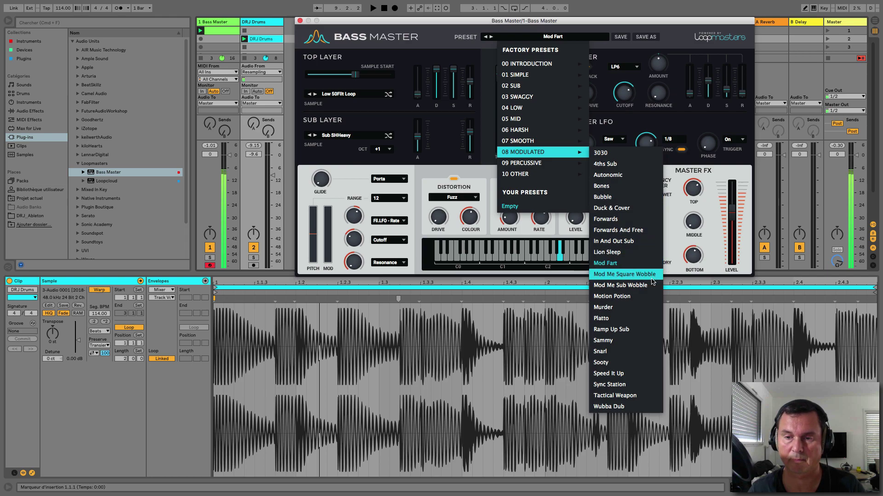
pyautogui.click(630, 274)
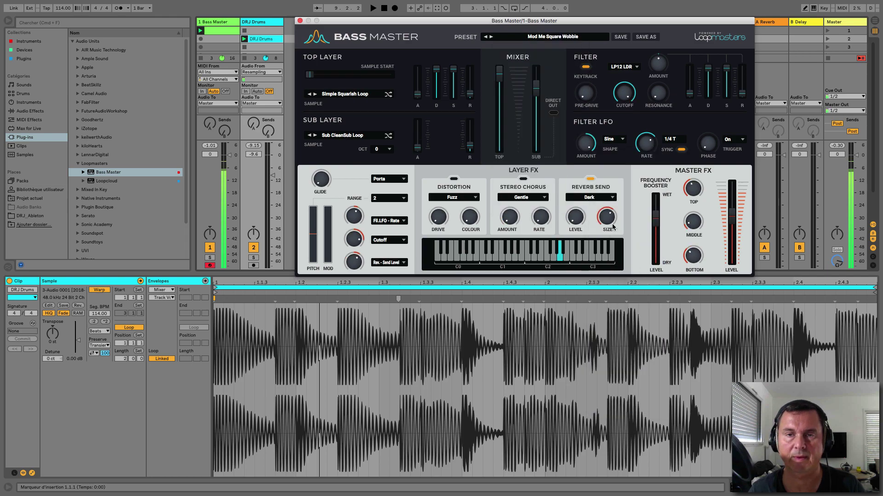
pyautogui.click(491, 38)
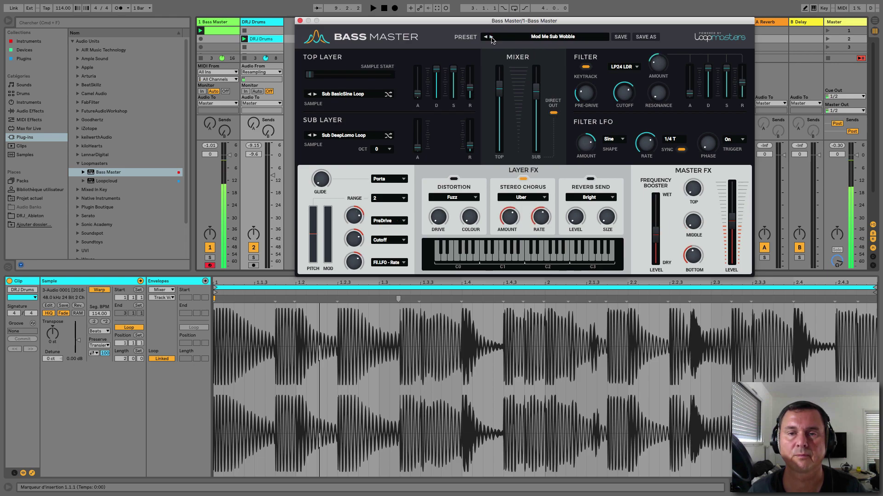
pyautogui.click(491, 38)
# - Load Battle Drums from the 09 PERCUSSIVE category and audition the following presets through Channel to Cungo Bunga Buns
pyautogui.click(527, 39)
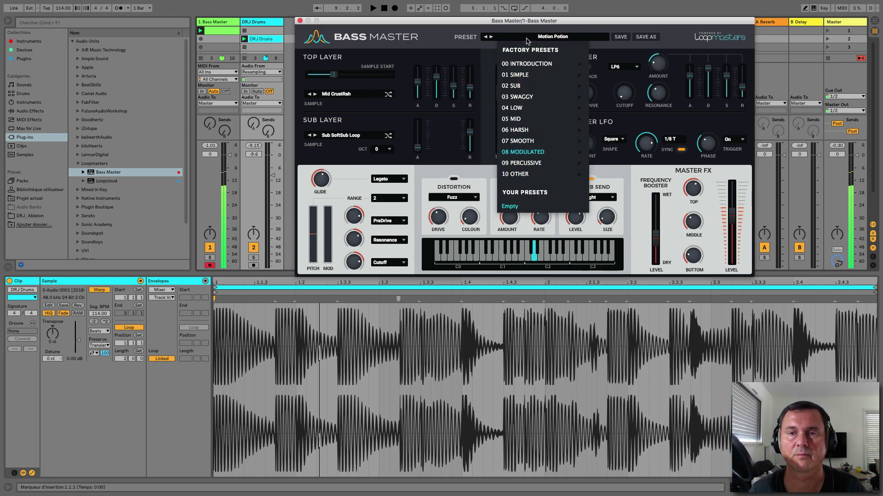
pyautogui.moveTo(537, 163)
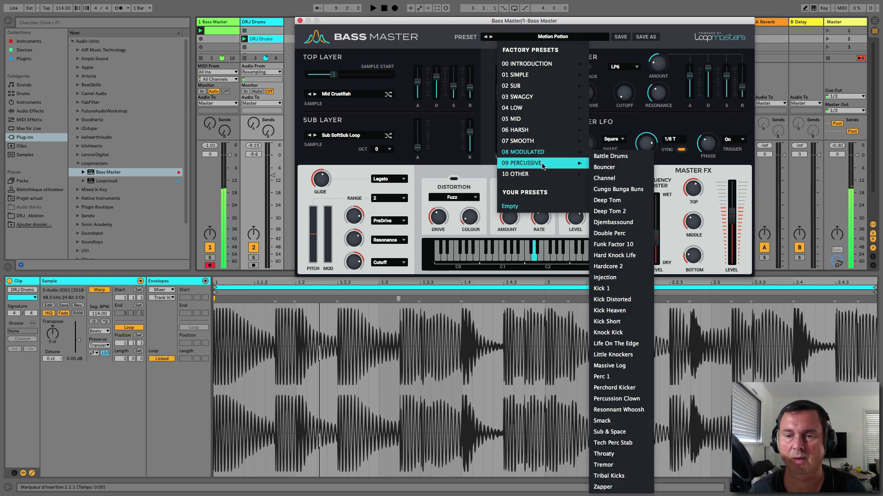
pyautogui.click(603, 157)
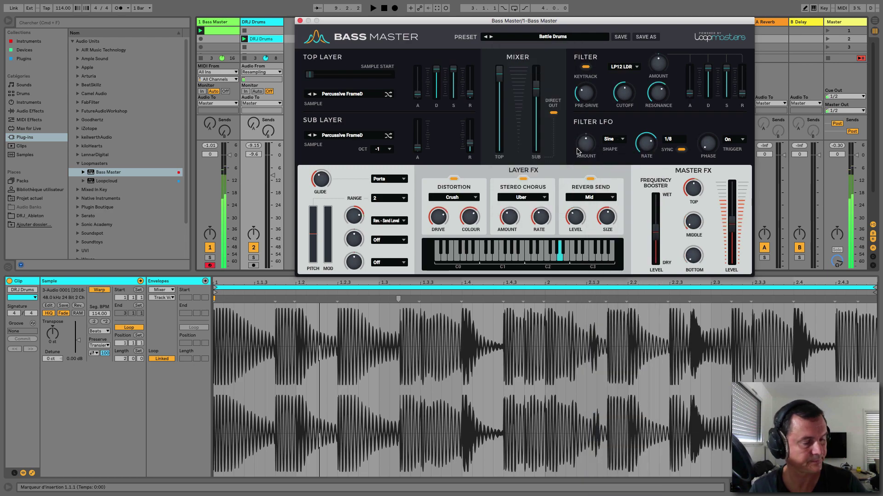
pyautogui.click(491, 38)
pyautogui.click(491, 38)
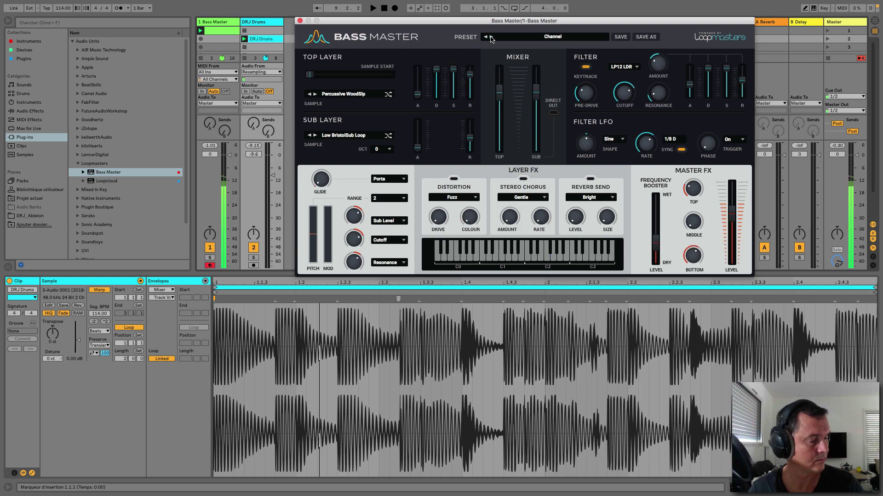
pyautogui.click(491, 38)
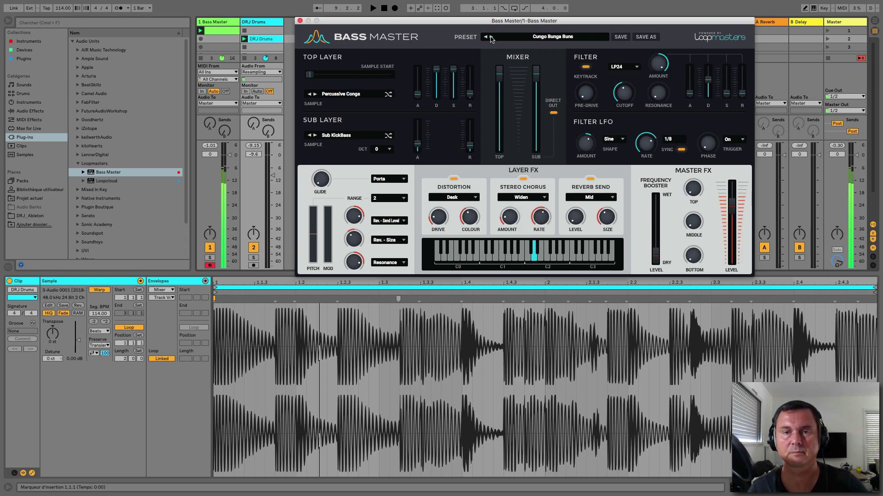
# - Audition the next four 09 PERCUSSIVE presets from Deep Tom to Double Perc
pyautogui.click(491, 38)
pyautogui.click(491, 38)
pyautogui.click(491, 38)
pyautogui.click(491, 37)
# - Load Bassment Berlin from the 10 OTHER category and audition the following presets up to Columbian
pyautogui.click(521, 38)
pyautogui.moveTo(526, 102)
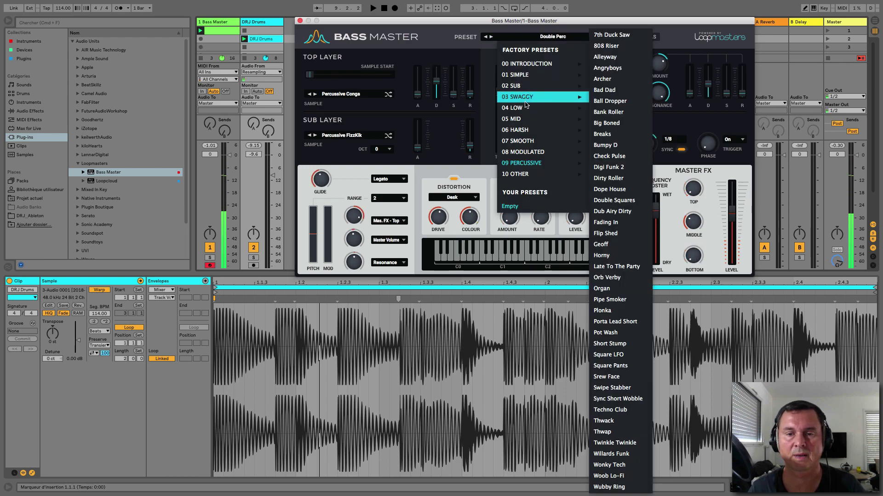
pyautogui.moveTo(524, 173)
pyautogui.click(601, 176)
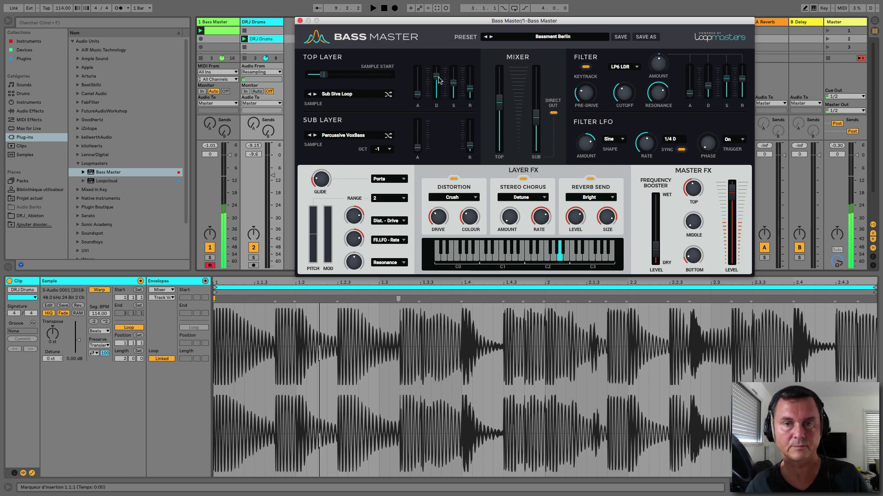
pyautogui.click(491, 37)
pyautogui.click(491, 37)
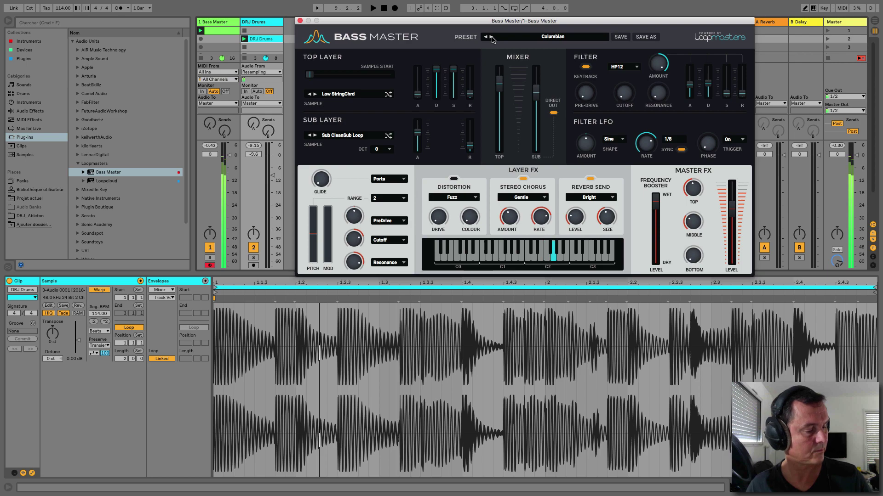
# - Audition the next six 10 OTHER presets from Computer Glitch through Death Dropper and Drunk Bagpipe Lead to Horse Face
pyautogui.click(491, 37)
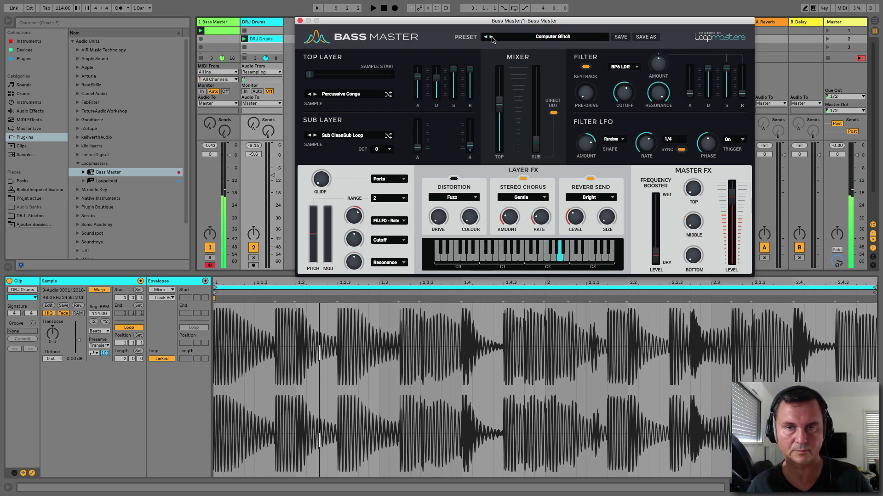
pyautogui.click(491, 37)
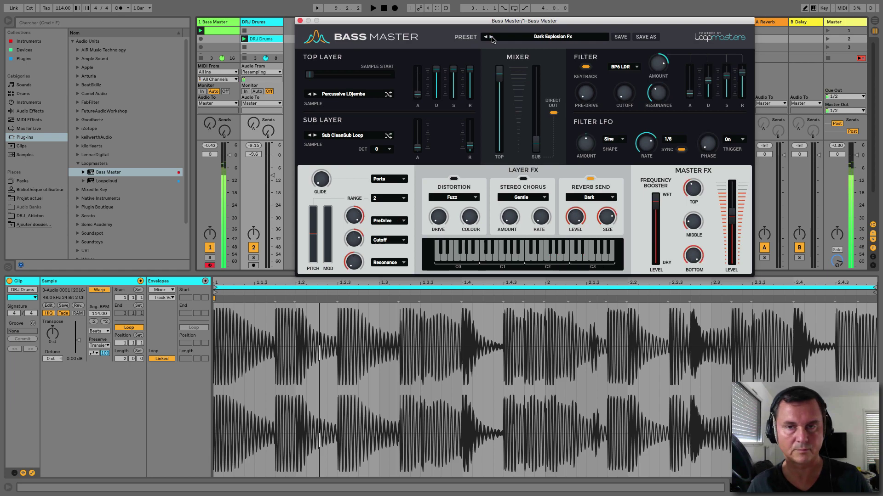
pyautogui.click(491, 37)
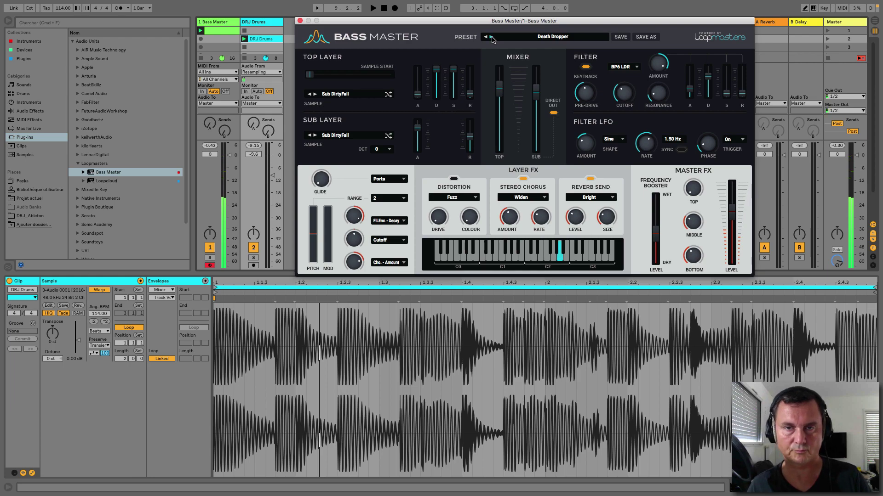
pyautogui.click(491, 37)
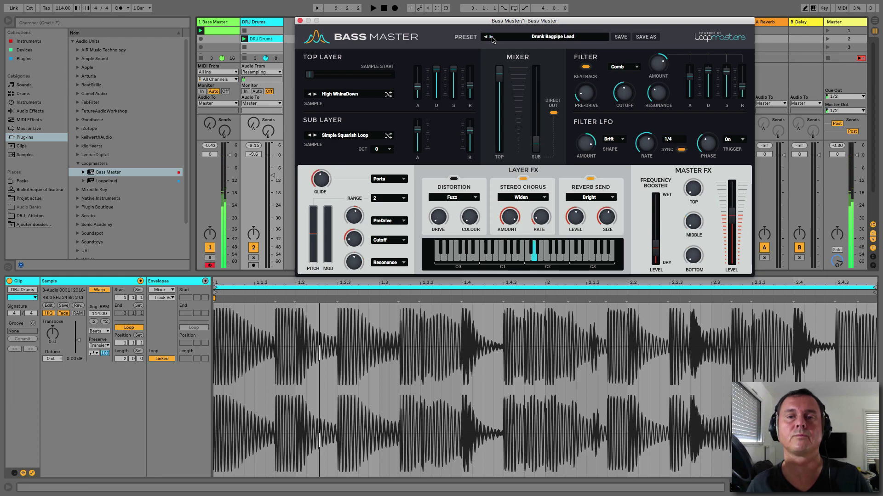
pyautogui.click(491, 38)
pyautogui.click(491, 37)
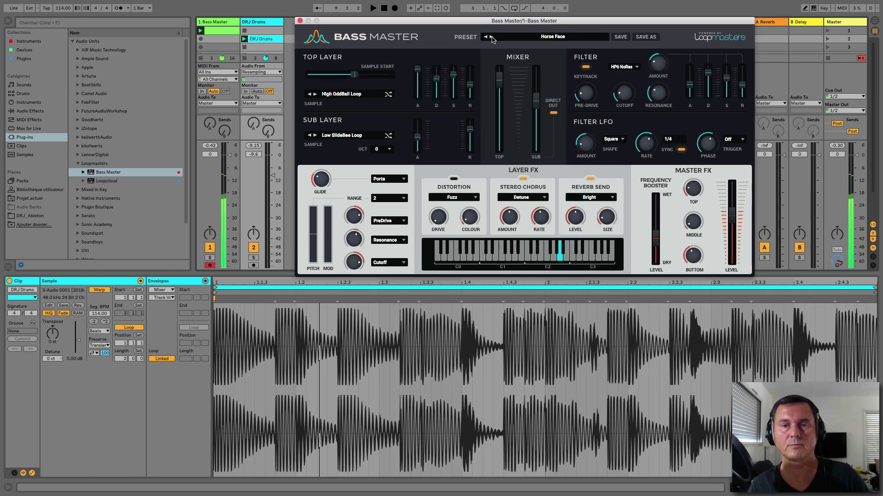
# - Load the --- INIT --- preset from the 00 INTRODUCTION category
pyautogui.click(505, 39)
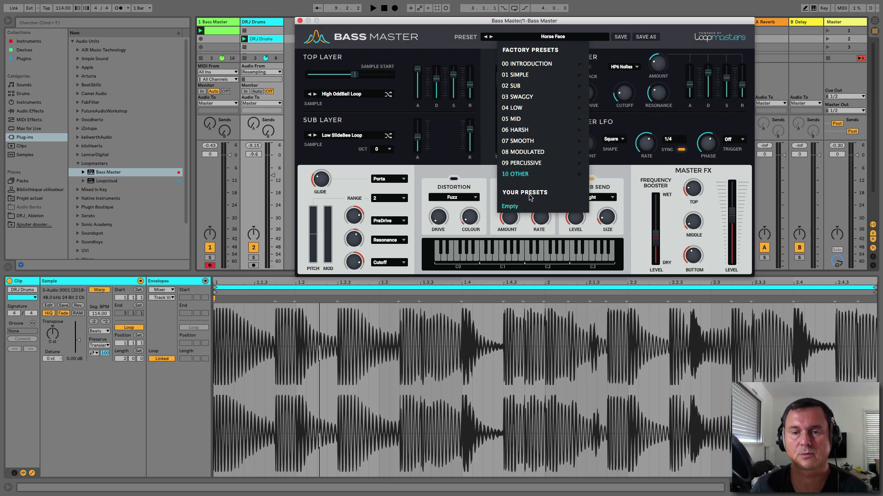
pyautogui.moveTo(514, 63)
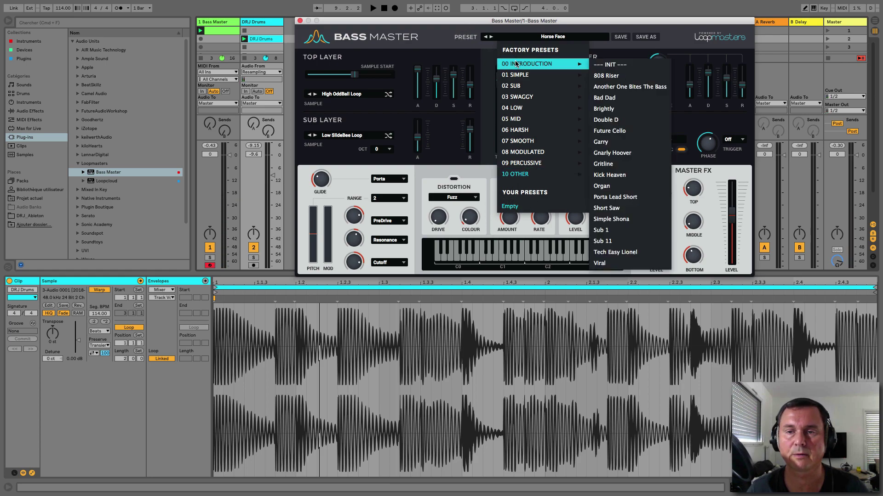
pyautogui.click(605, 68)
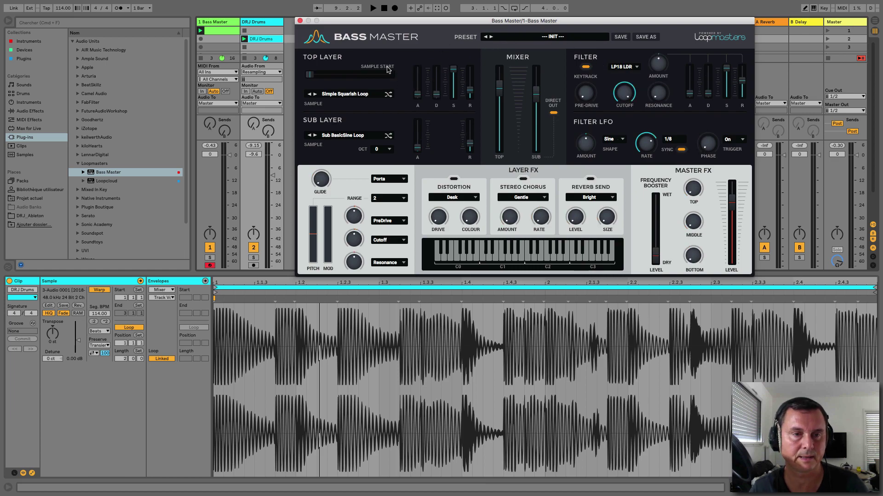
pyautogui.click(218, 23)
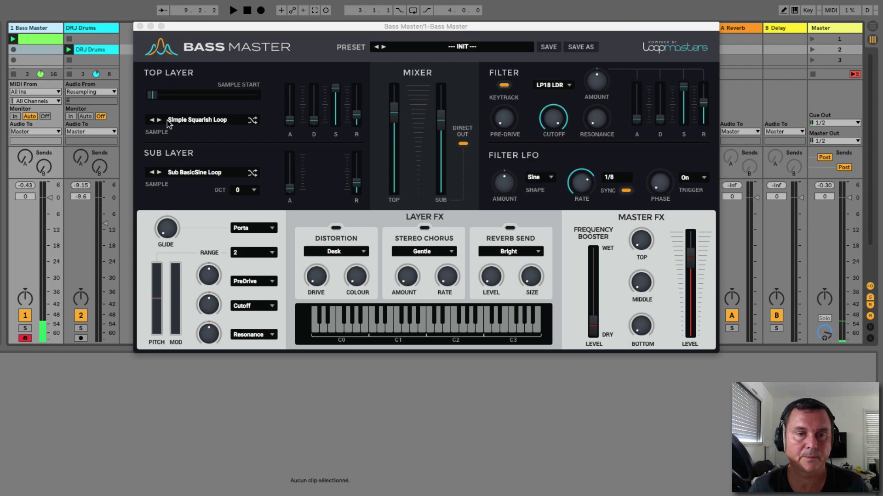
# - Browse the top layer's sample categories and lower the mixer's Sub level almost to the minimum to isolate the top layer
pyautogui.click(195, 122)
pyautogui.moveTo(193, 148)
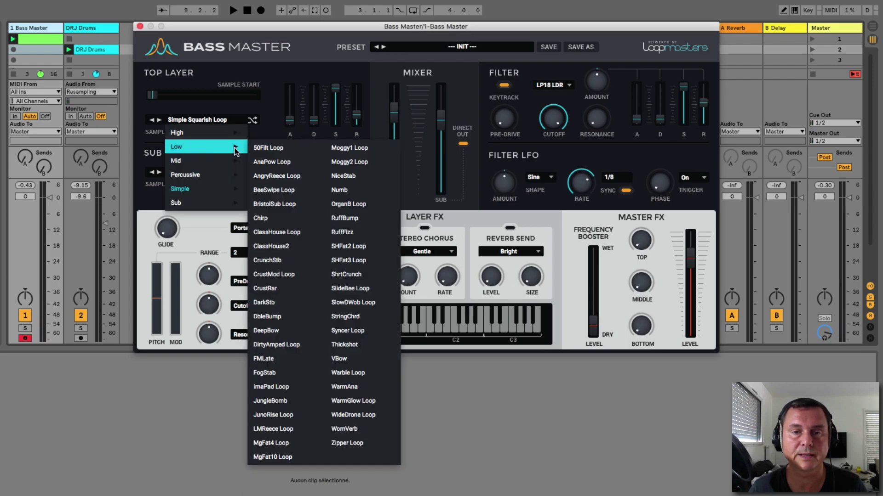
pyautogui.click(228, 74)
pyautogui.moveTo(442, 120); pyautogui.dragTo(423, 199)
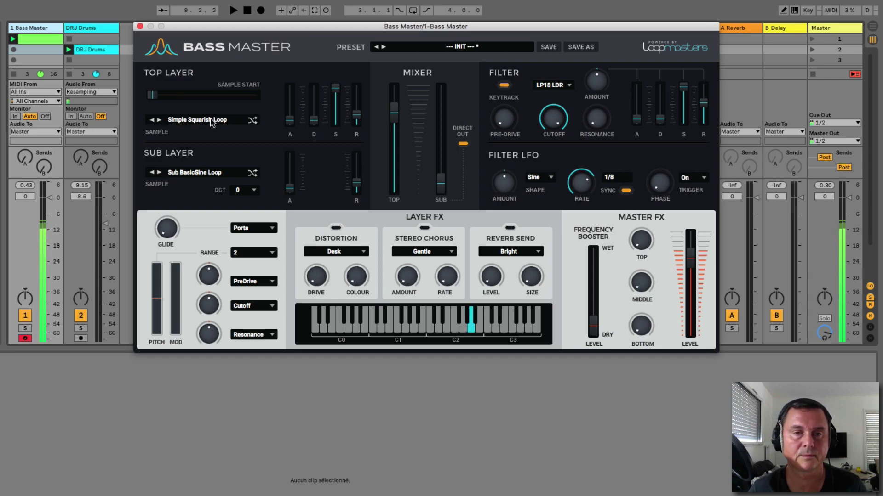
# - Audition a series of random samples on the top layer, including Sub Wob1, and step forward to High DirtyWarb Loop
pyautogui.click(252, 121)
pyautogui.click(252, 121)
pyautogui.click(252, 121)
pyautogui.click(253, 121)
pyautogui.click(252, 120)
pyautogui.click(252, 121)
pyautogui.click(252, 121)
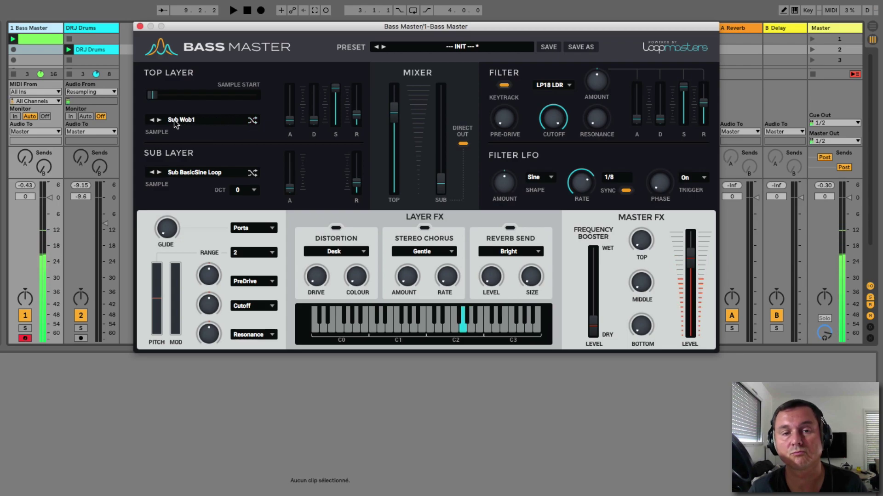
pyautogui.click(159, 119)
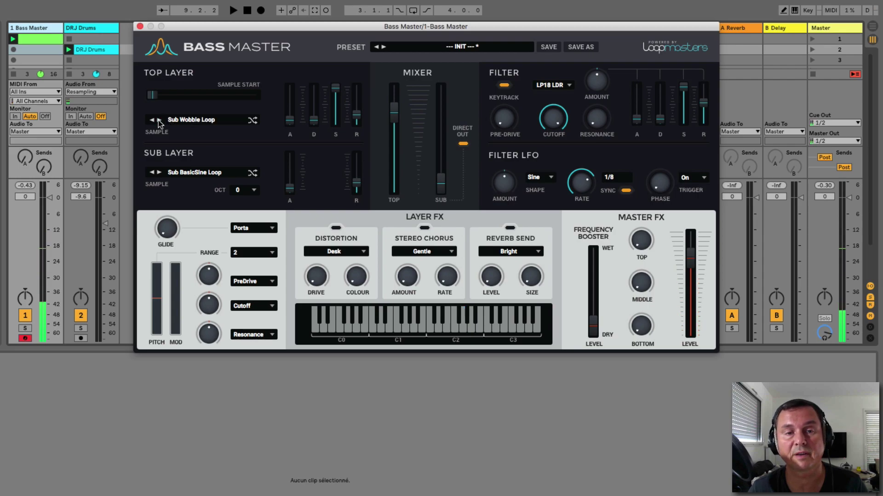
pyautogui.click(159, 119)
pyautogui.click(158, 119)
# - Load the DoubleSaw Loop sample from the Simple category in the top layer and move its sample start past the middle
pyautogui.click(192, 120)
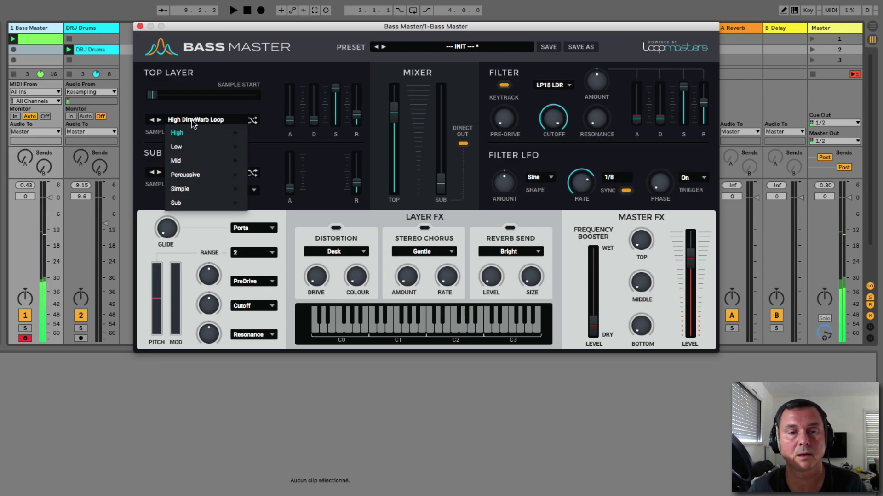
pyautogui.moveTo(212, 198)
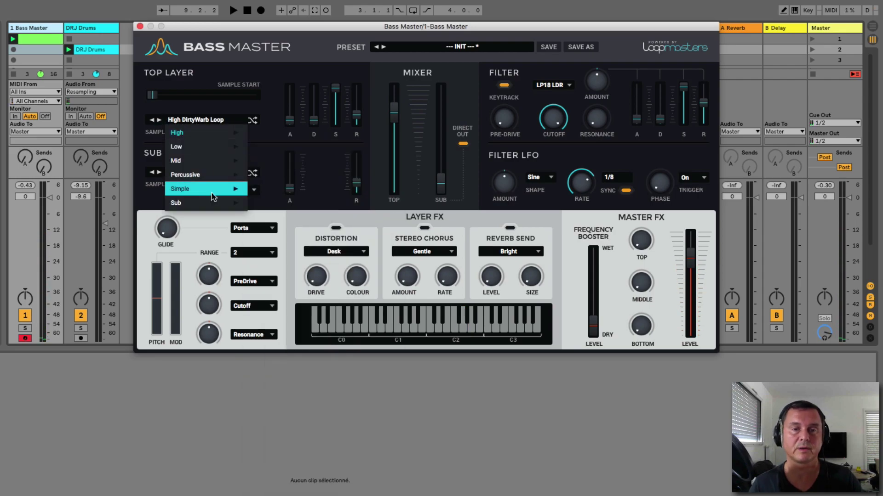
pyautogui.click(272, 189)
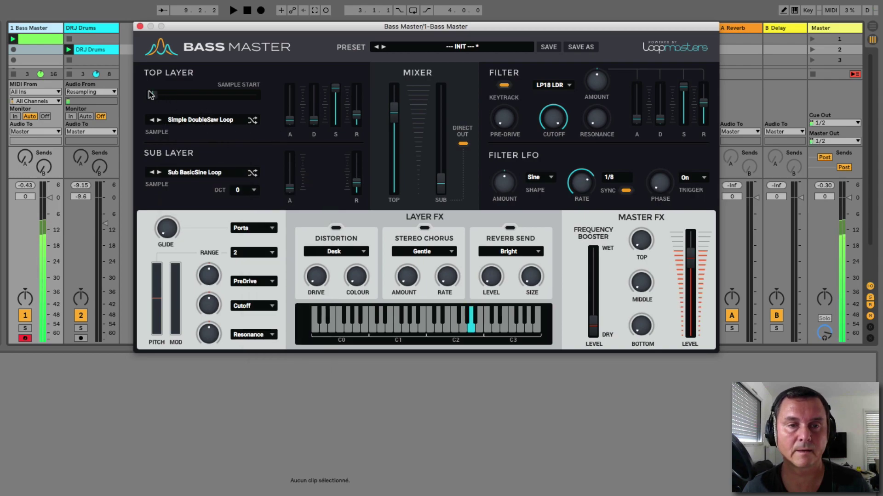
pyautogui.moveTo(153, 95)
pyautogui.mouseDown()
pyautogui.moveTo(278, 105)
pyautogui.moveTo(132, 104)
pyautogui.moveTo(162, 105)
pyautogui.mouseUp()
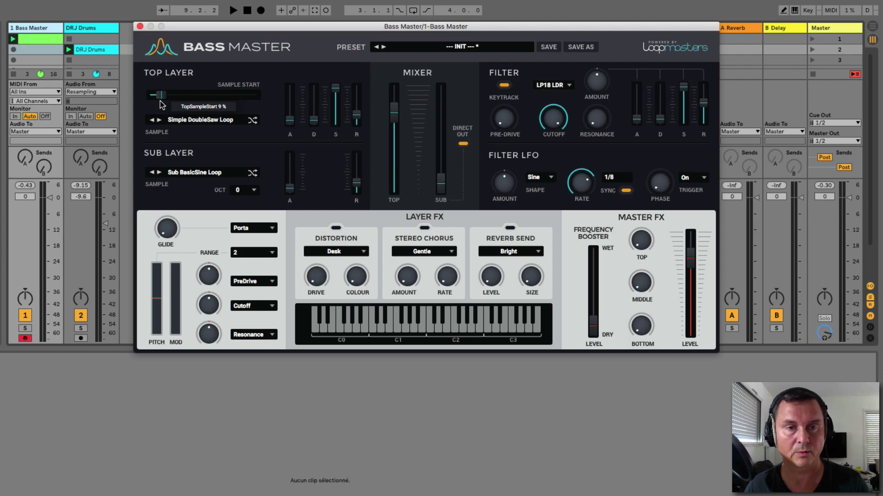
pyautogui.moveTo(162, 96); pyautogui.dragTo(216, 98)
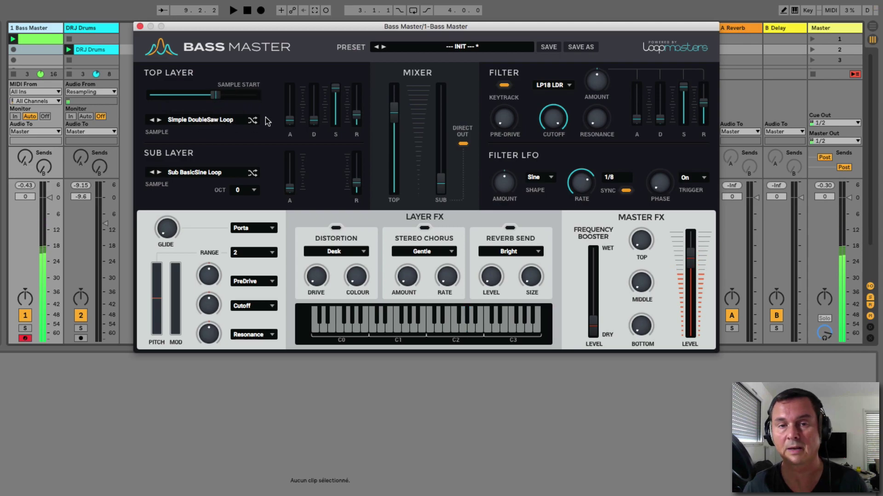
# - Shape the top layer's envelope with slightly longer attack and release, near-maximum decay and a lower sustain
pyautogui.moveTo(289, 118); pyautogui.dragTo(294, 152)
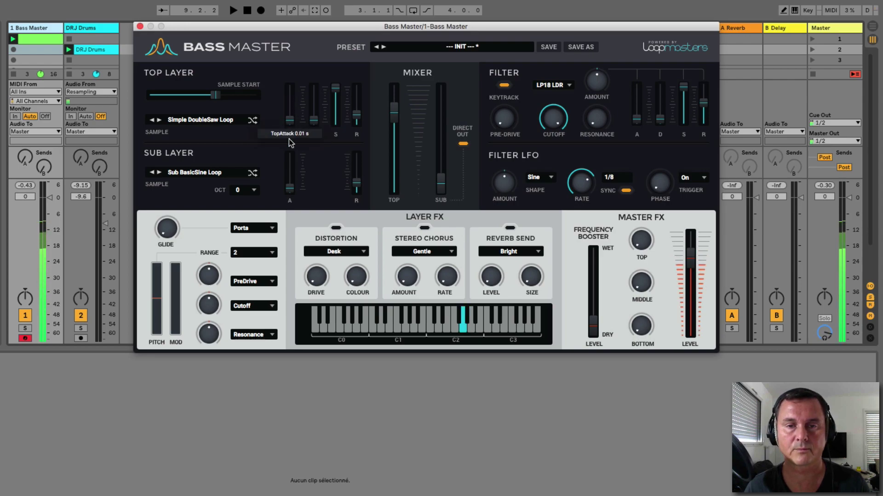
pyautogui.moveTo(313, 121); pyautogui.dragTo(335, 98)
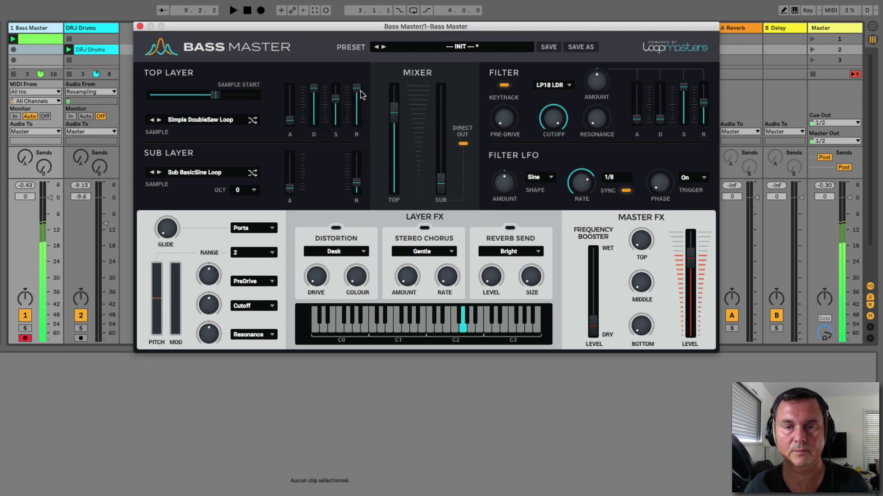
pyautogui.moveTo(357, 114); pyautogui.dragTo(357, 109)
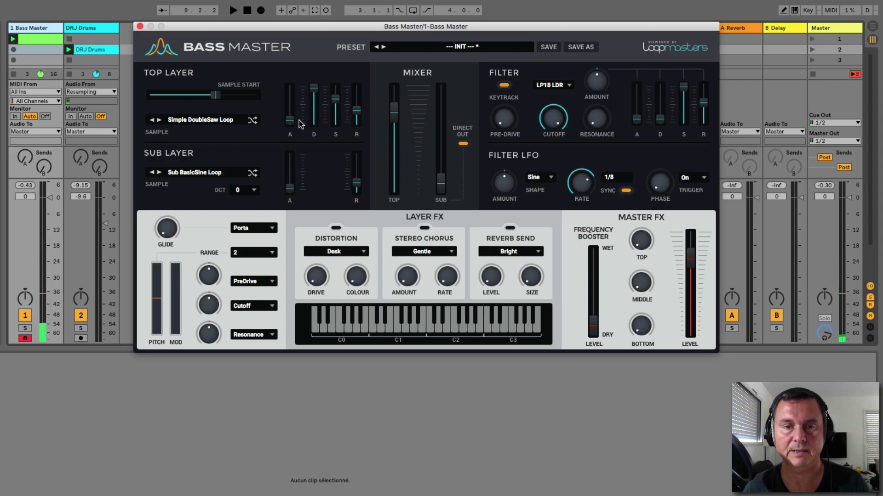
pyautogui.moveTo(290, 120); pyautogui.dragTo(290, 114)
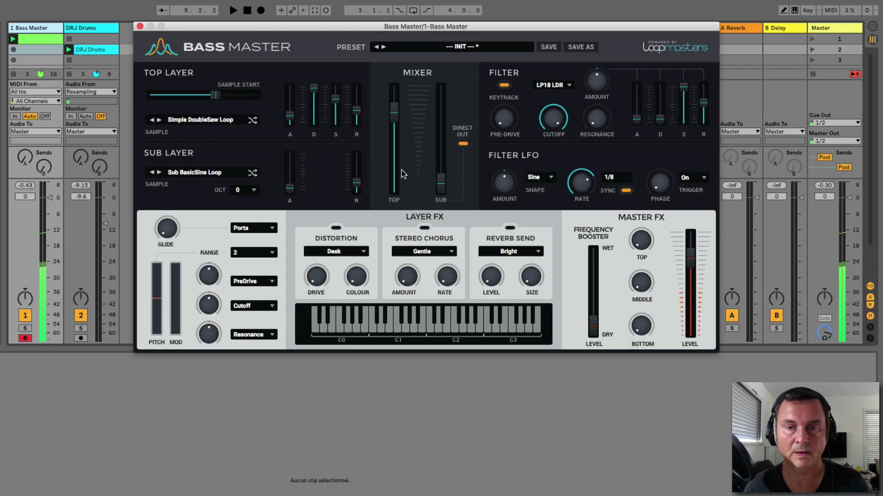
# - Isolate the sub layer in the mixer by raising Sub and lowering Top, and load its CleanSub Loop sample from the Sub category
pyautogui.moveTo(441, 180); pyautogui.dragTo(394, 182)
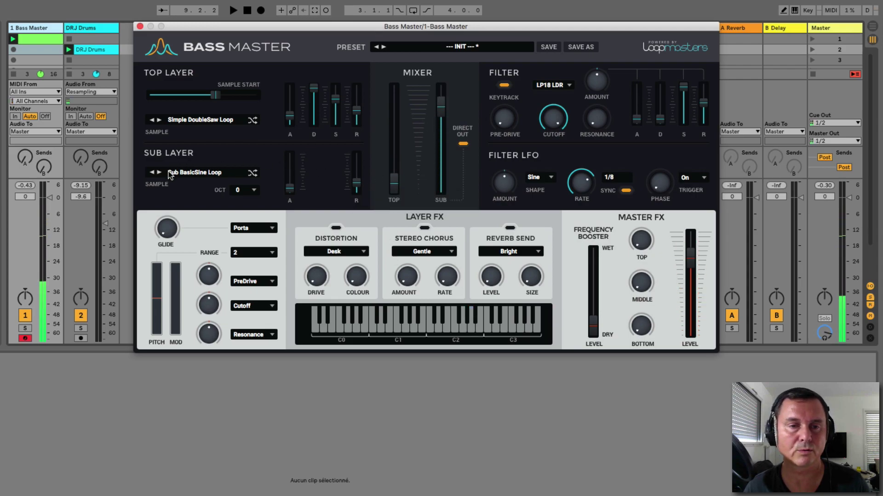
pyautogui.click(201, 174)
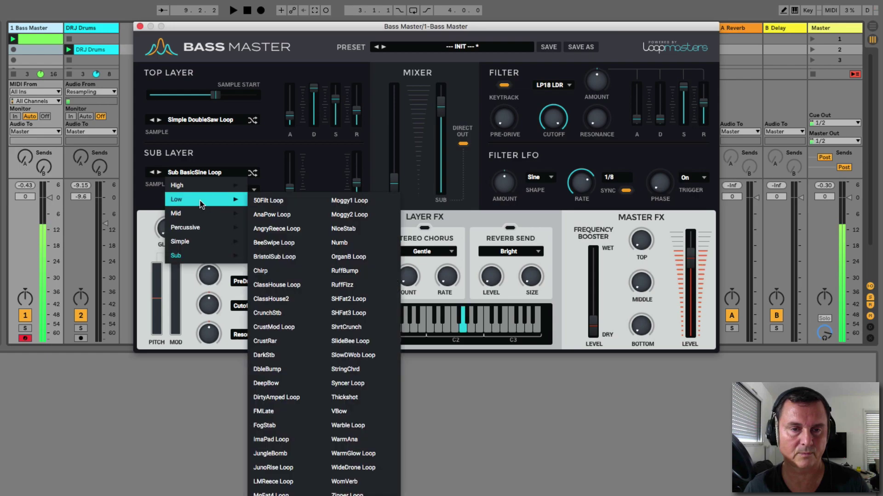
pyautogui.moveTo(209, 261)
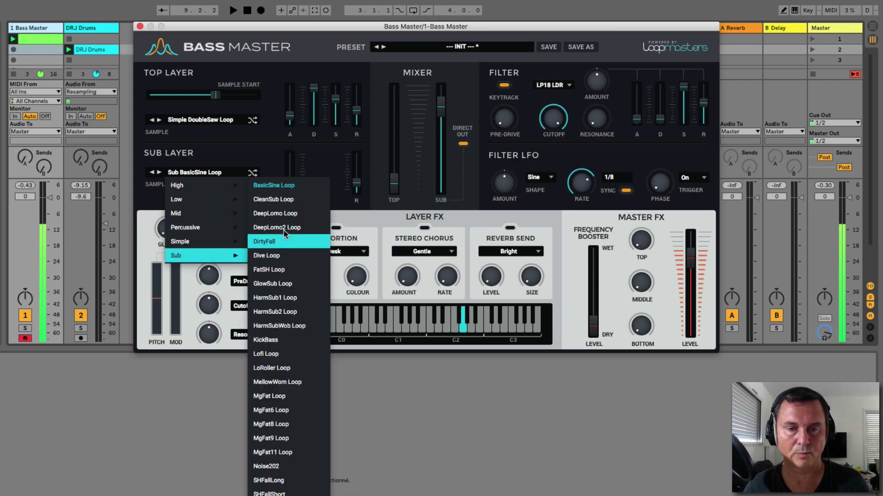
pyautogui.click(271, 199)
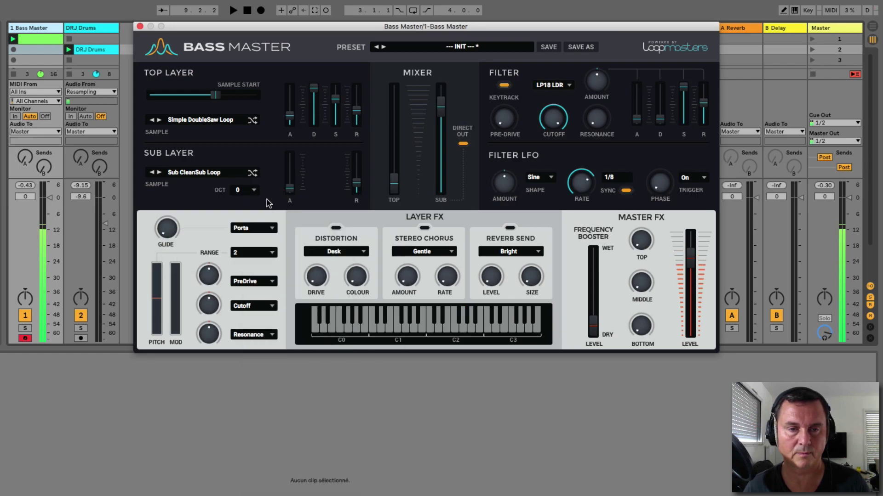
# - Audition the sub layer's following samples up to Sub KickBass and settle on Sub HarmSubWob Loop
pyautogui.click(159, 172)
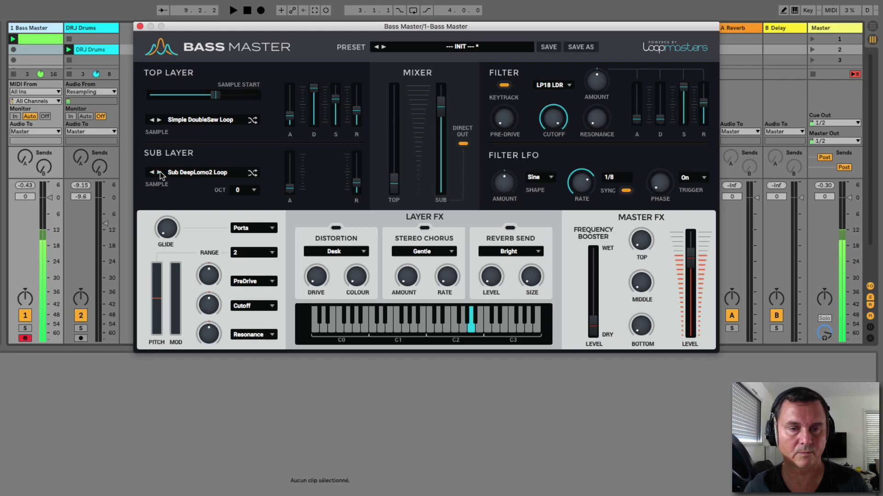
pyautogui.click(159, 172)
pyautogui.click(159, 172)
pyautogui.click(159, 173)
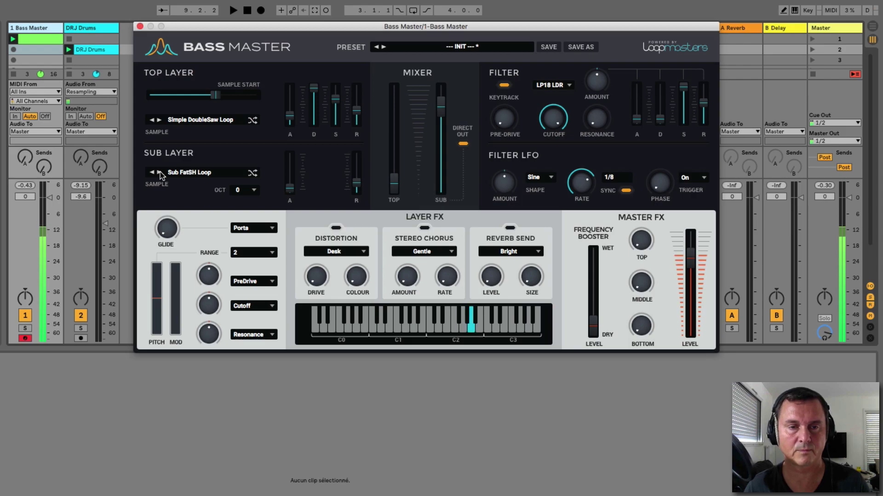
pyautogui.click(159, 173)
pyautogui.click(159, 172)
pyautogui.click(159, 172)
pyautogui.click(159, 173)
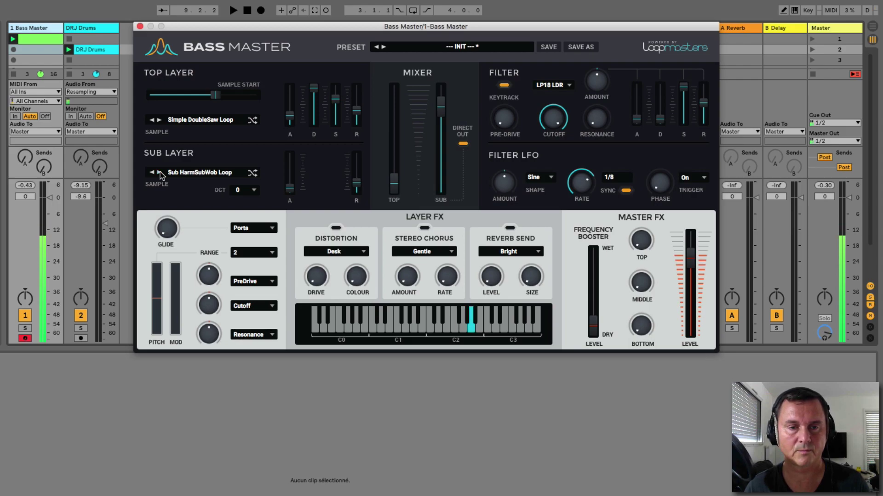
pyautogui.click(159, 173)
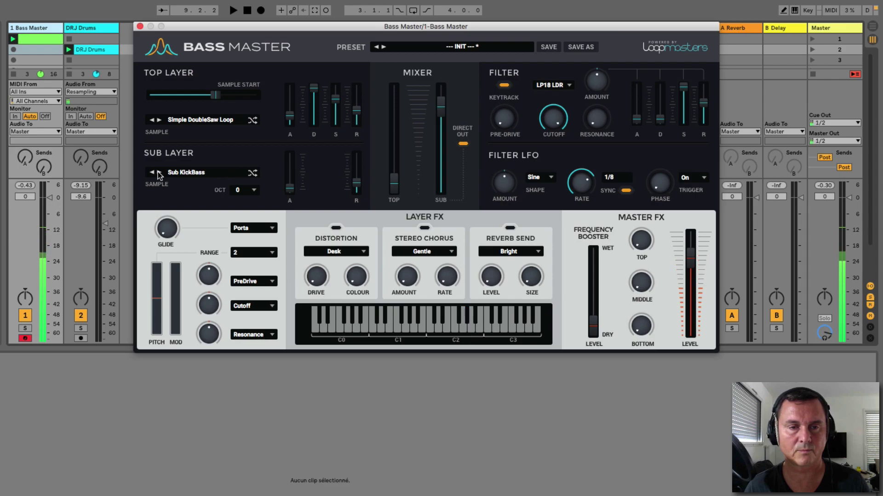
pyautogui.click(153, 173)
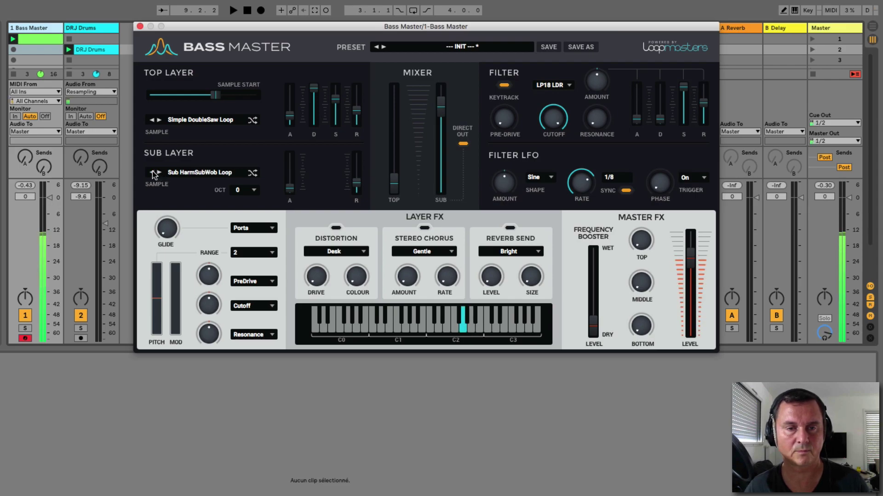
# - Lengthen the sub layer's attack and blend the top layer back in at a mixer level of -18.0 dB
pyautogui.moveTo(290, 187); pyautogui.dragTo(289, 170)
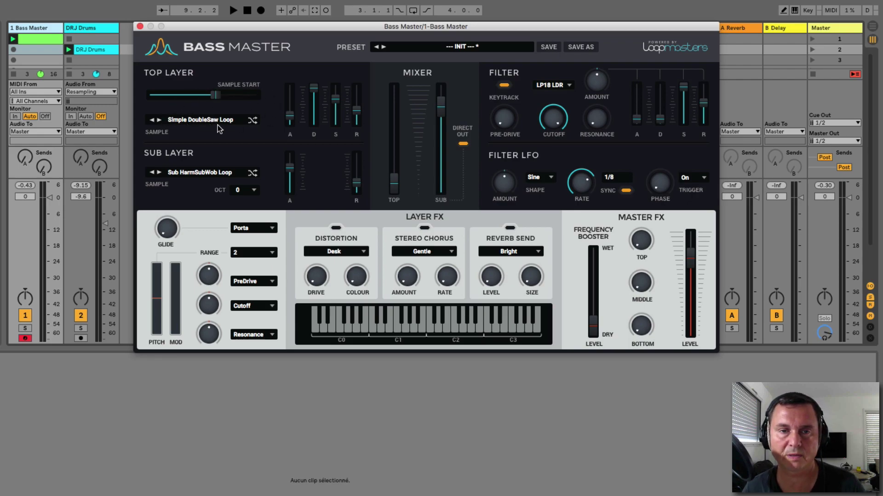
pyautogui.moveTo(293, 171); pyautogui.dragTo(292, 184)
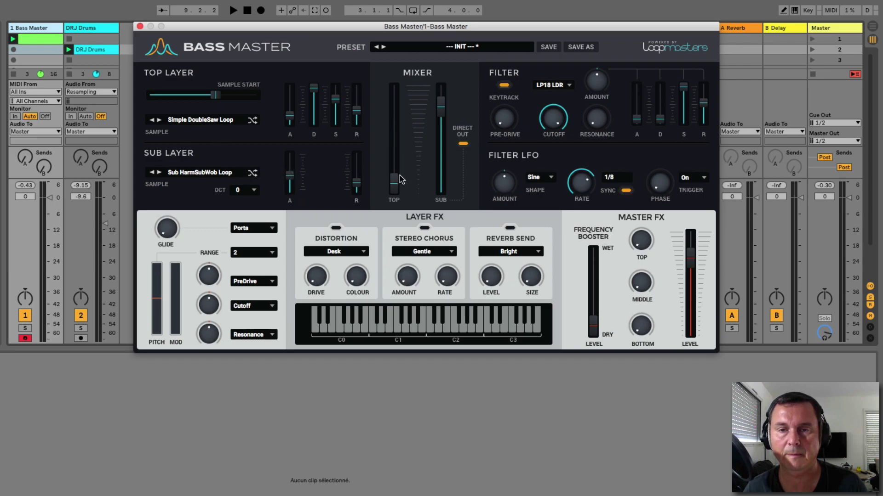
pyautogui.moveTo(399, 182); pyautogui.dragTo(405, 101)
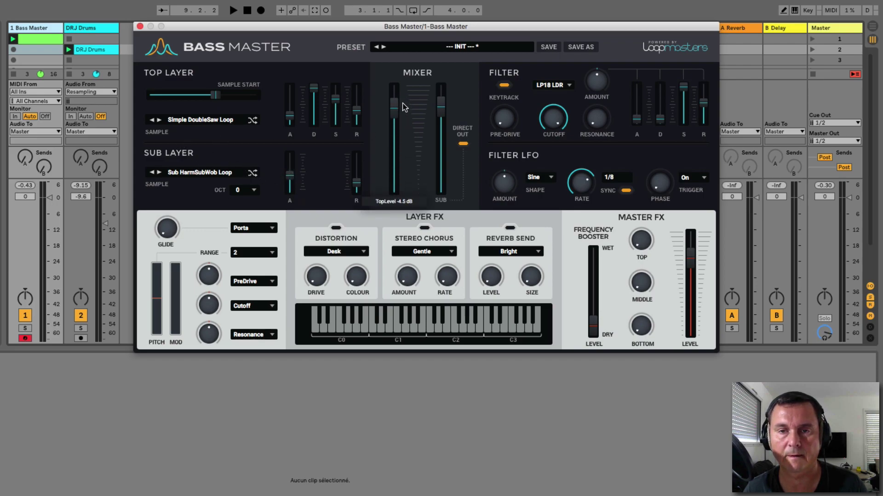
pyautogui.moveTo(290, 175)
pyautogui.mouseDown()
pyautogui.moveTo(291, 157)
pyautogui.moveTo(291, 167)
pyautogui.mouseUp()
pyautogui.moveTo(394, 102); pyautogui.dragTo(393, 137)
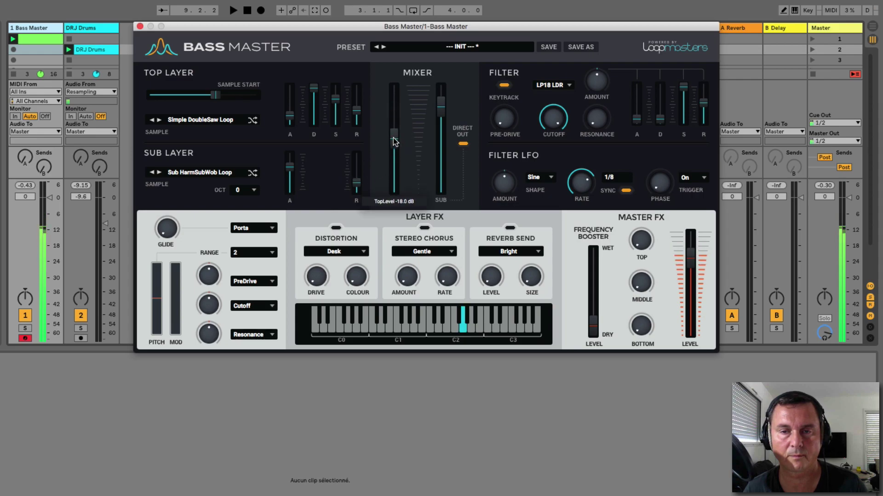
# - Lengthen the sub layer envelope's attack and release
pyautogui.moveTo(290, 168)
pyautogui.mouseDown()
pyautogui.moveTo(291, 176)
pyautogui.moveTo(293, 160)
pyautogui.mouseUp()
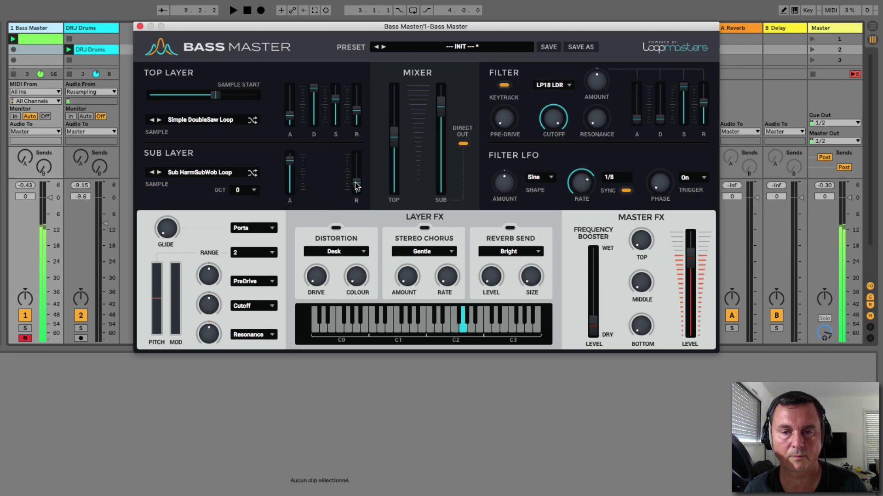
pyautogui.moveTo(355, 182)
pyautogui.mouseDown()
pyautogui.moveTo(360, 159)
pyautogui.moveTo(358, 176)
pyautogui.mouseUp()
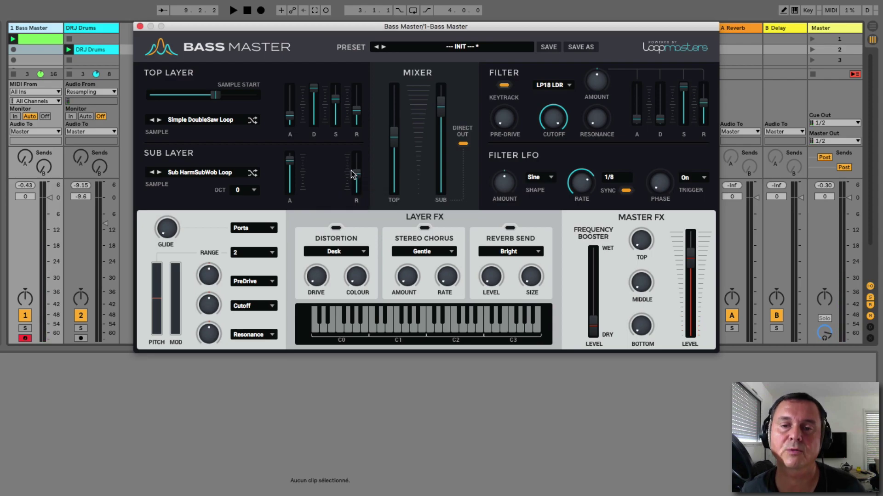
pyautogui.moveTo(355, 176); pyautogui.dragTo(356, 163)
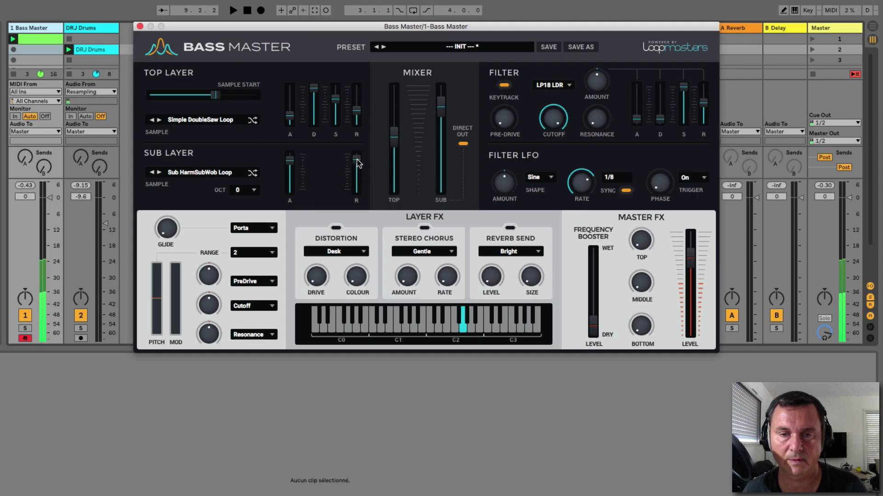
# - Transpose the sub layer to octave +1 and shorten its envelope attack to about the middle of its range
pyautogui.click(245, 190)
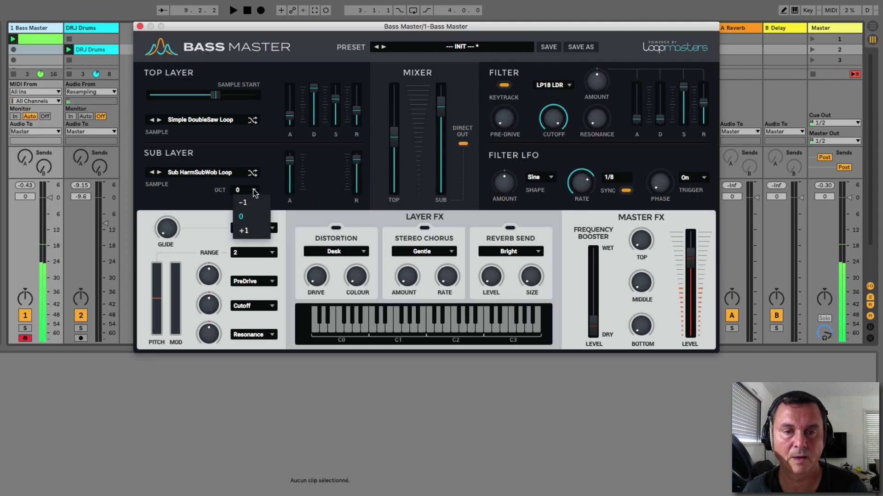
pyautogui.click(250, 232)
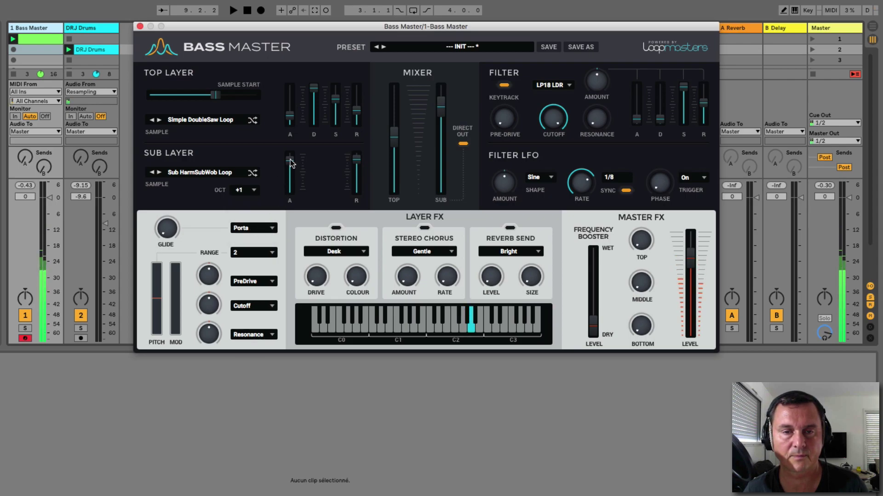
pyautogui.moveTo(290, 163); pyautogui.dragTo(291, 173)
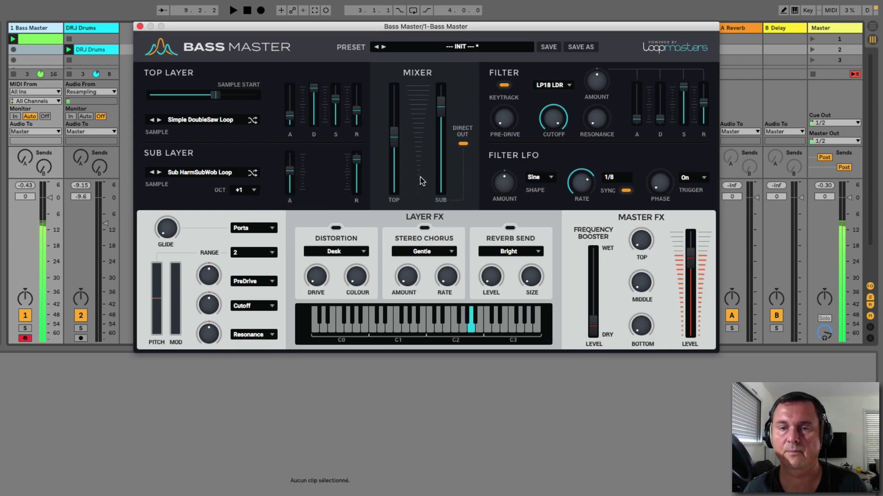
# - Mute the top layer to compare the sub layer with Direct Out off and on, and lower the filter cutoff
pyautogui.click(462, 144)
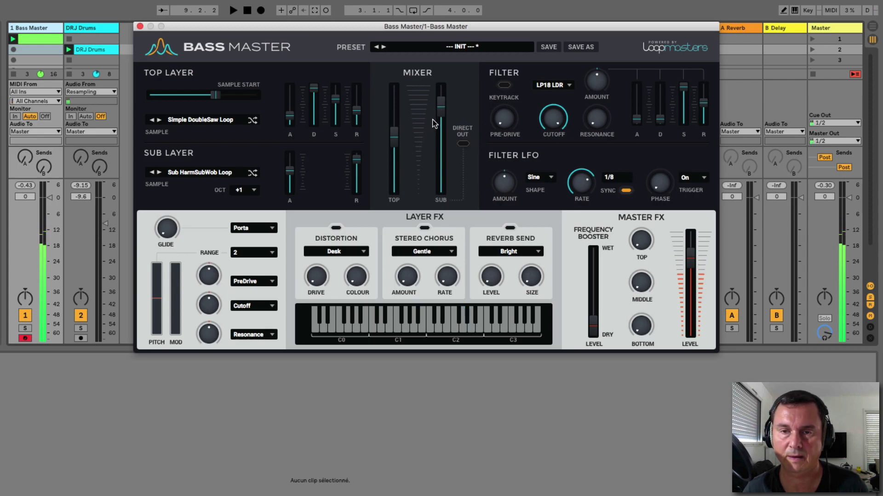
pyautogui.moveTo(394, 134); pyautogui.dragTo(386, 216)
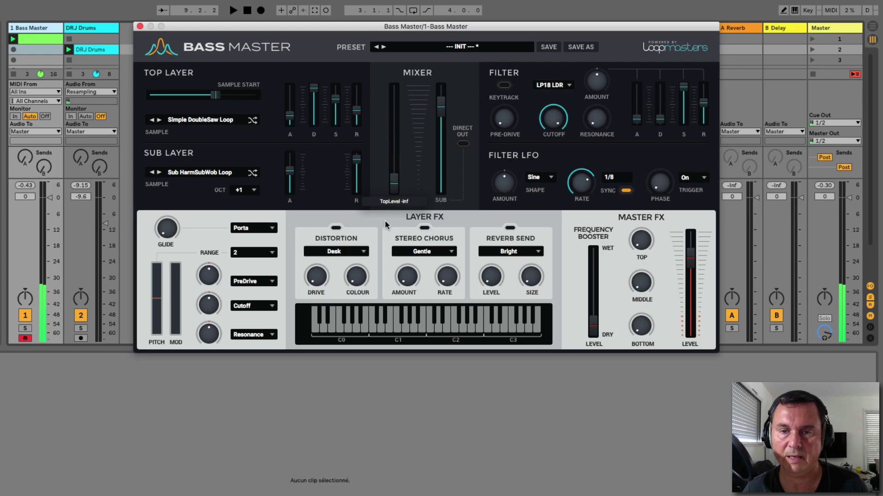
pyautogui.click(462, 144)
pyautogui.click(504, 85)
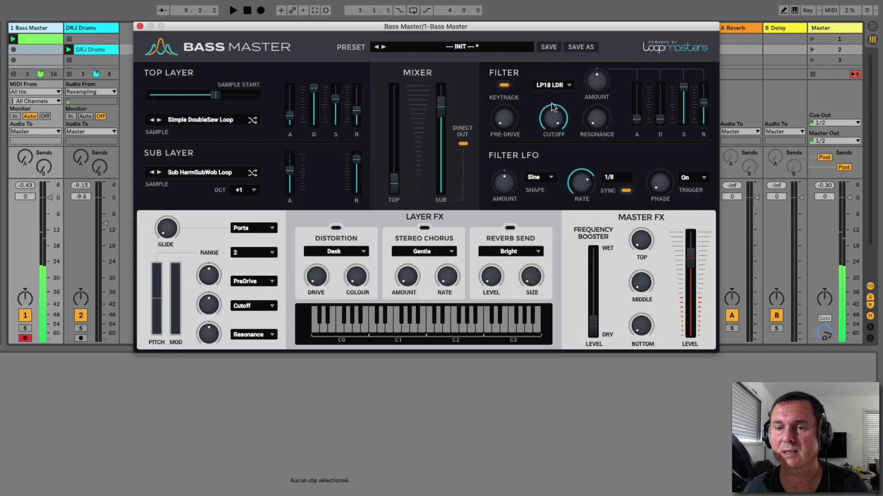
pyautogui.moveTo(556, 112); pyautogui.dragTo(553, 153)
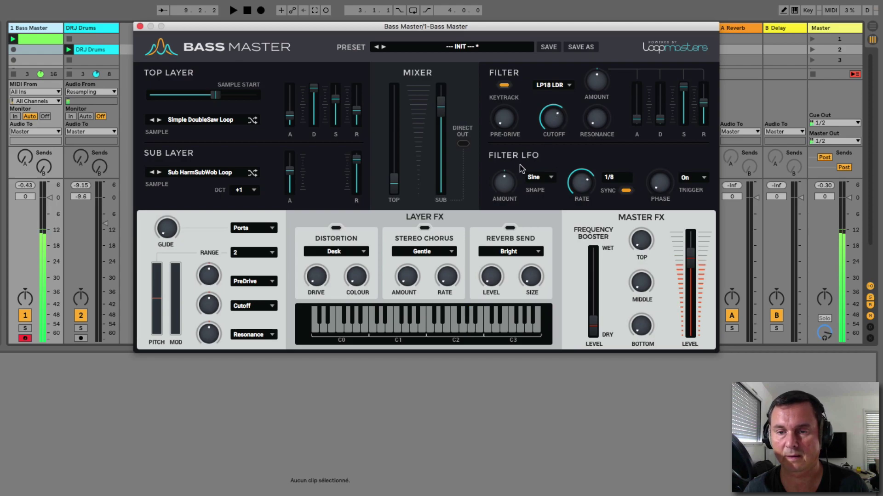
# - Enable the Bright reverb send with raised level and size, and add filter pre-drive while comparing the sub with Direct Out off and on
pyautogui.click(510, 228)
pyautogui.click(463, 144)
pyautogui.moveTo(503, 281); pyautogui.dragTo(496, 237)
pyautogui.moveTo(531, 277); pyautogui.dragTo(536, 221)
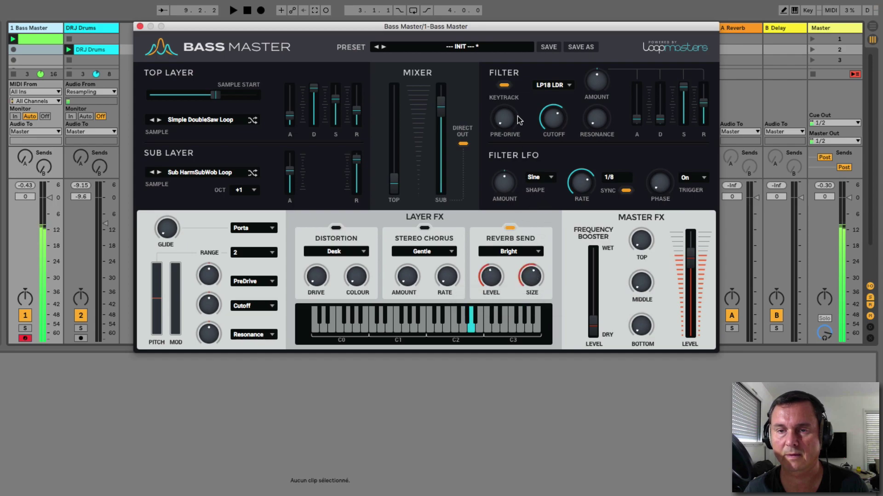
pyautogui.moveTo(504, 120); pyautogui.dragTo(504, 113)
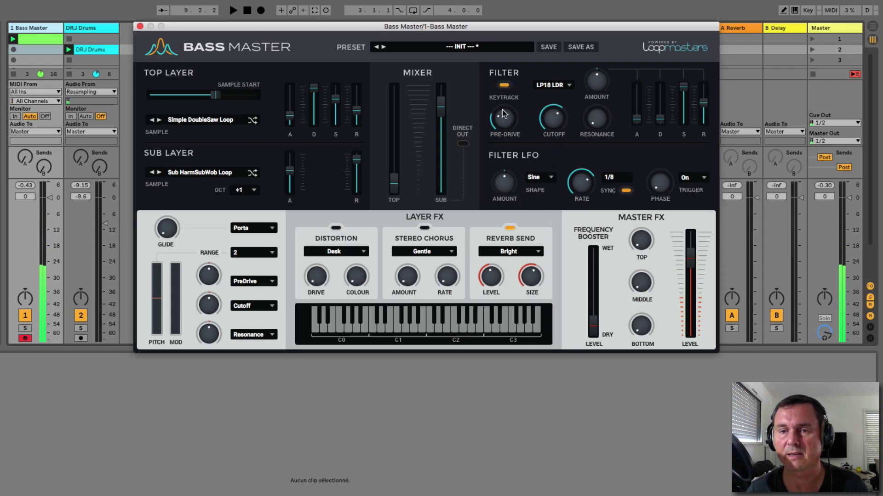
pyautogui.click(462, 144)
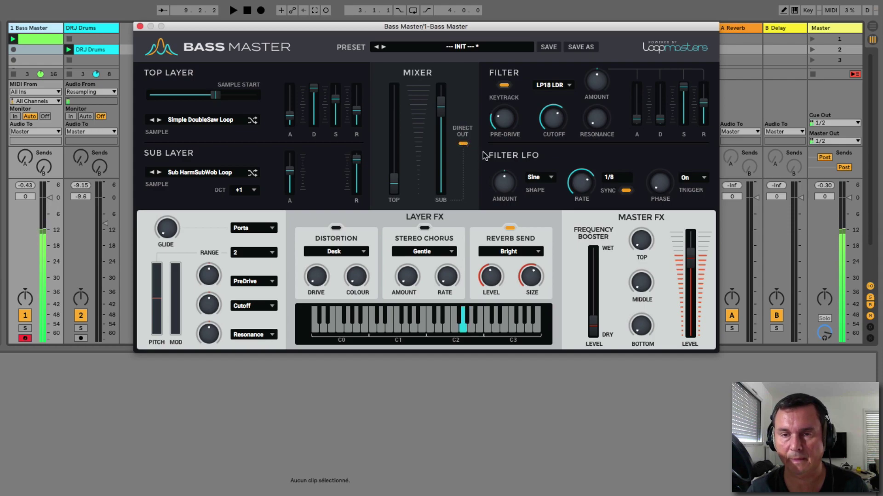
# - Turn off the reverb send with its level and size at zero, and raise the top layer to about the sub layer's level
pyautogui.click(504, 86)
pyautogui.click(510, 228)
pyautogui.moveTo(497, 278); pyautogui.dragTo(542, 388)
pyautogui.moveTo(534, 279); pyautogui.dragTo(539, 371)
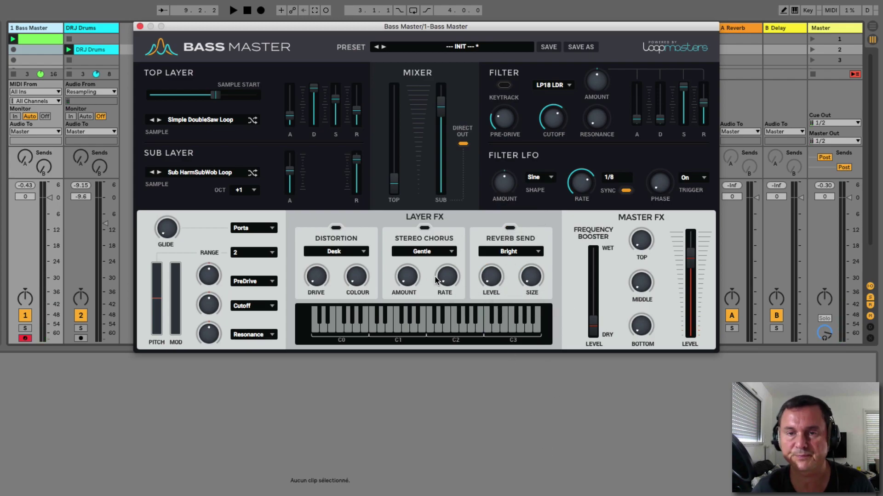
pyautogui.moveTo(394, 180); pyautogui.dragTo(399, 103)
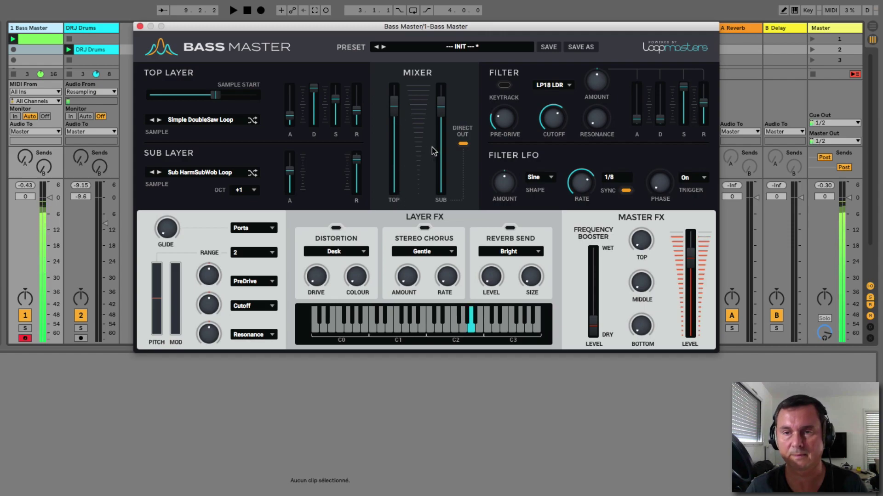
pyautogui.click(505, 86)
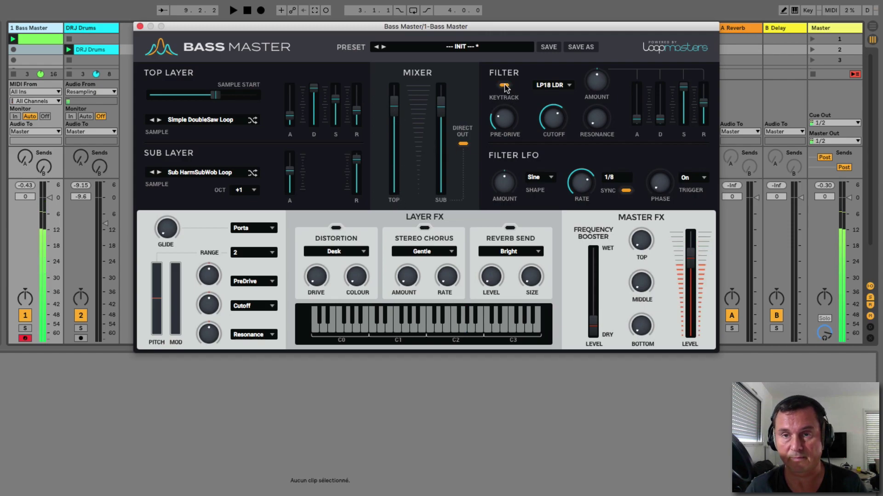
# - Review the available filter types, from the LP and BP models to the HP models and Comb
pyautogui.click(554, 85)
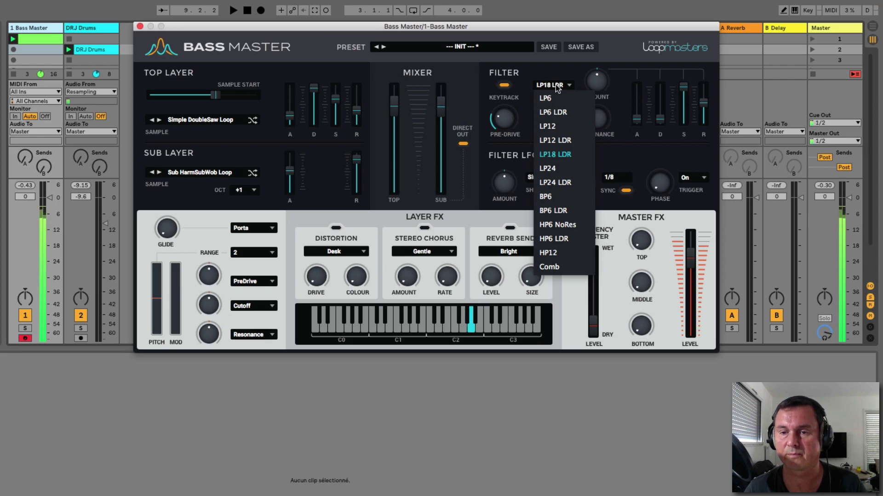
pyautogui.click(553, 85)
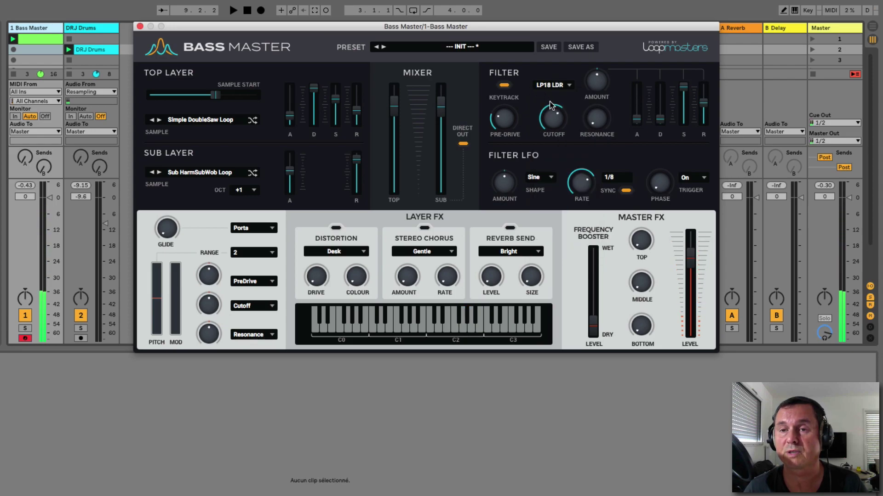
pyautogui.click(555, 86)
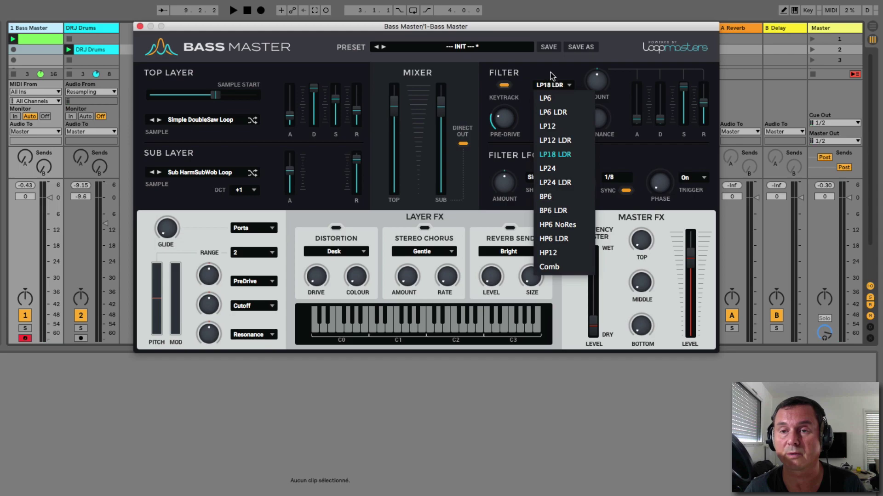
pyautogui.click(553, 84)
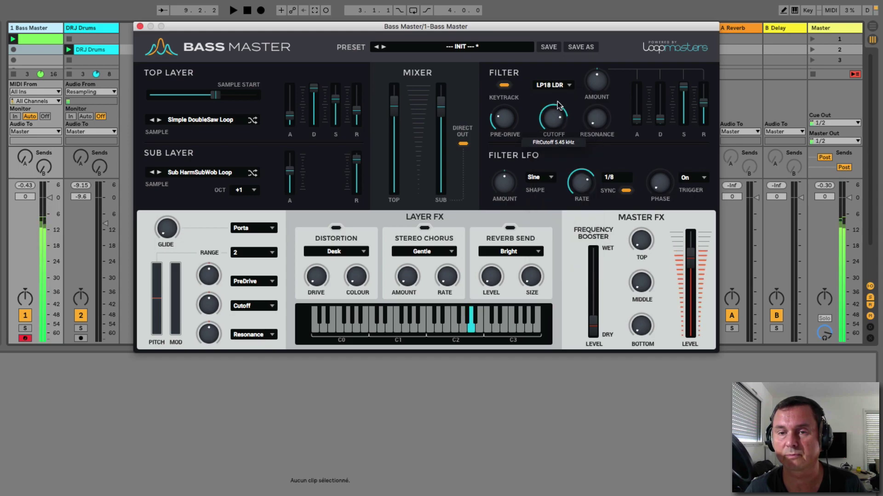
# - Raise the filter's pre-drive and envelope amount, with long envelope attack and decay and slightly lower sustain
pyautogui.moveTo(504, 121); pyautogui.dragTo(513, 50)
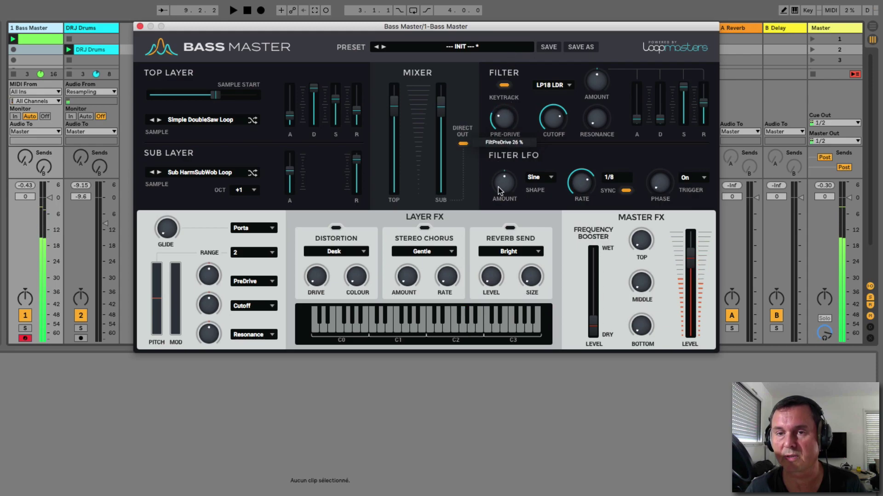
pyautogui.moveTo(505, 121); pyautogui.dragTo(512, 100)
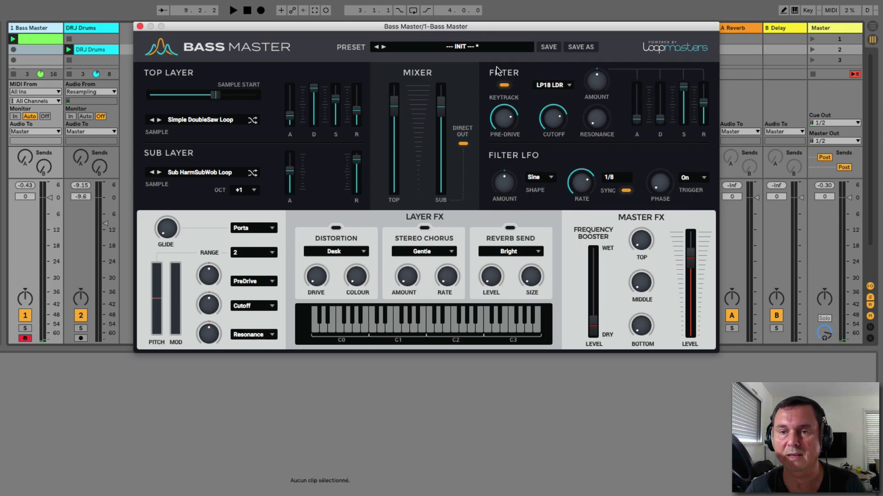
pyautogui.moveTo(603, 86); pyautogui.dragTo(605, 35)
pyautogui.moveTo(633, 115); pyautogui.dragTo(638, 73)
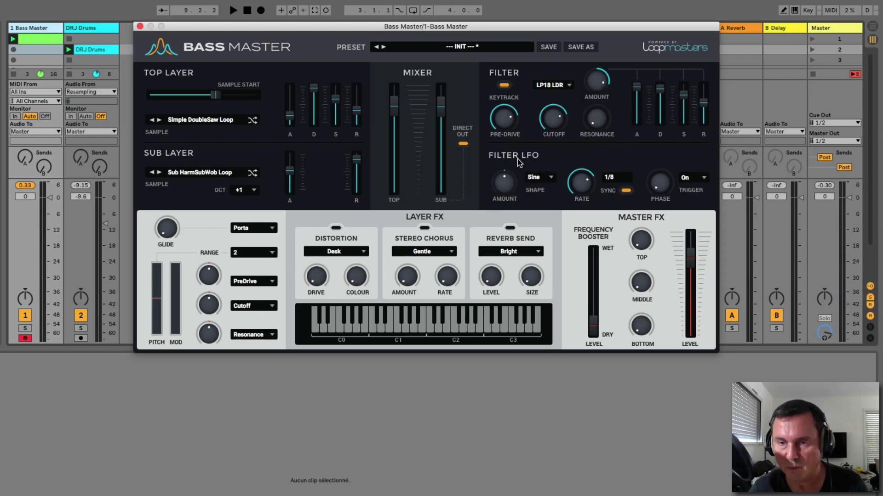
# - Set the filter LFO amount to 57 % and its tempo-synced rate to 1/4
pyautogui.moveTo(510, 185); pyautogui.dragTo(512, 141)
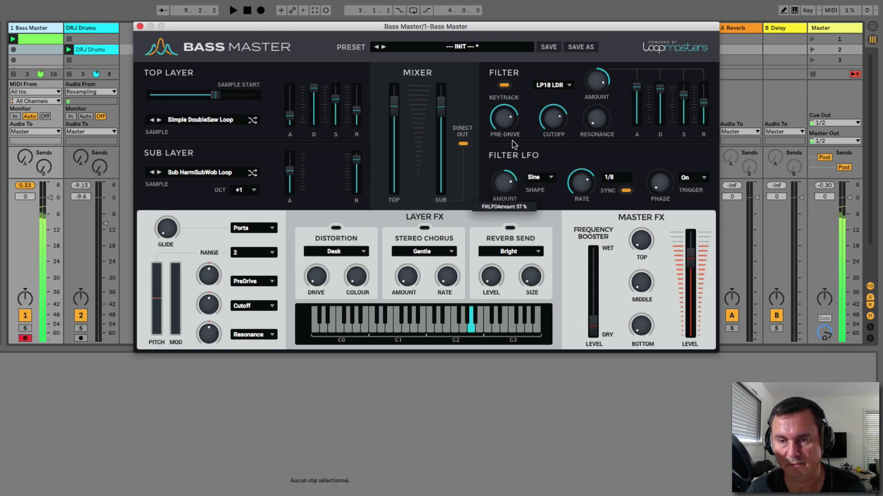
pyautogui.click(626, 191)
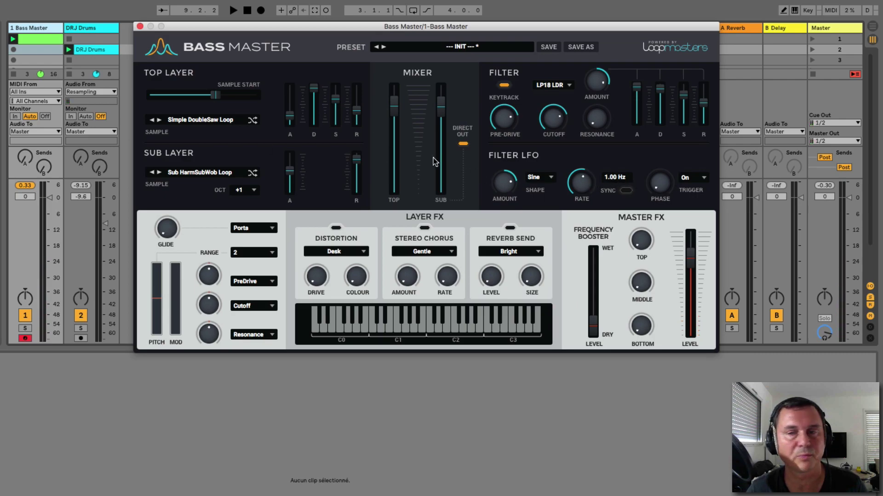
pyautogui.moveTo(587, 186); pyautogui.dragTo(578, 196)
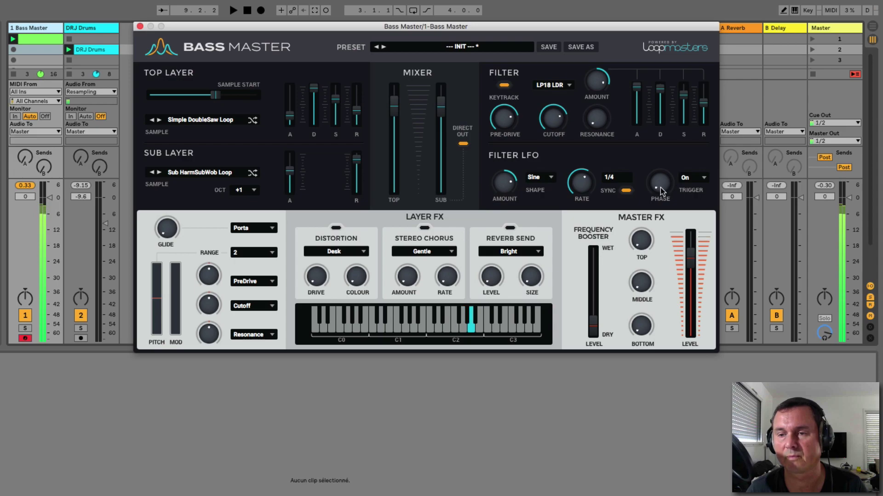
# - Set the filter LFO trigger to Off and raise its phase to slightly past halfway
pyautogui.click(685, 179)
pyautogui.click(688, 207)
pyautogui.click(684, 179)
pyautogui.click(690, 192)
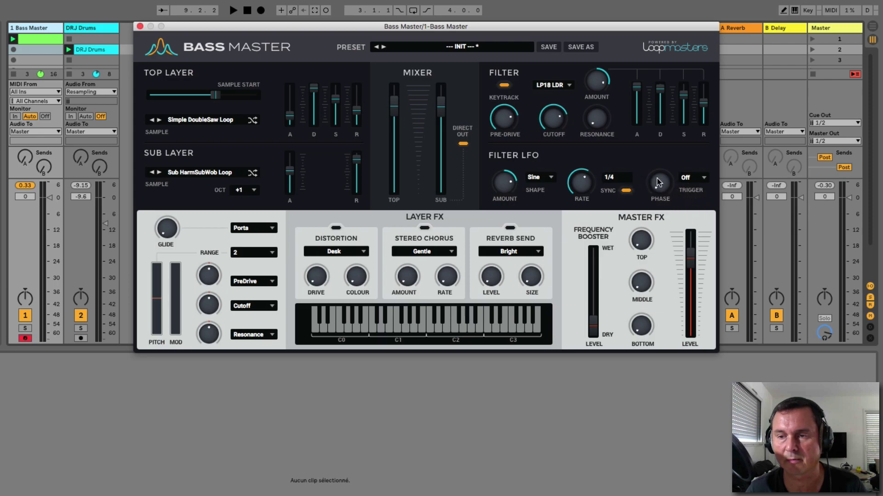
pyautogui.moveTo(663, 187); pyautogui.dragTo(665, 163)
pyautogui.moveTo(660, 194); pyautogui.dragTo(665, 171)
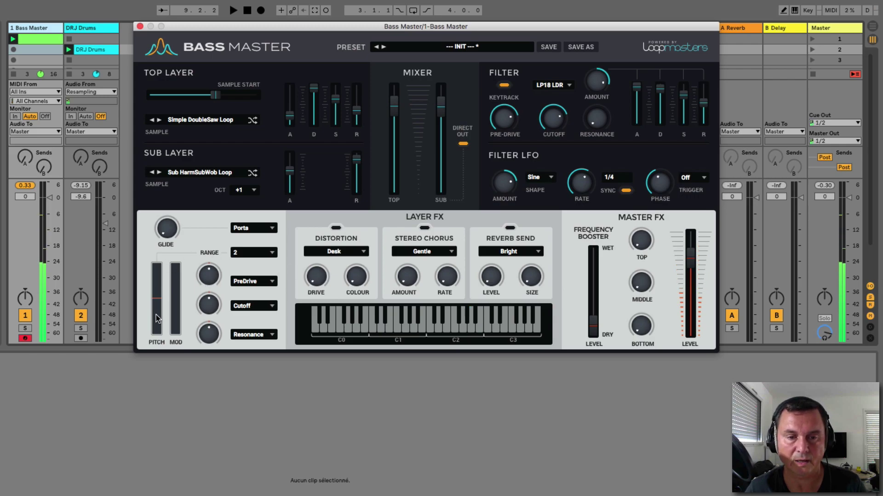
# - Enable the Desk distortion on the layers, raise its drive to about halfway and set its colour to 67 %
pyautogui.click(336, 228)
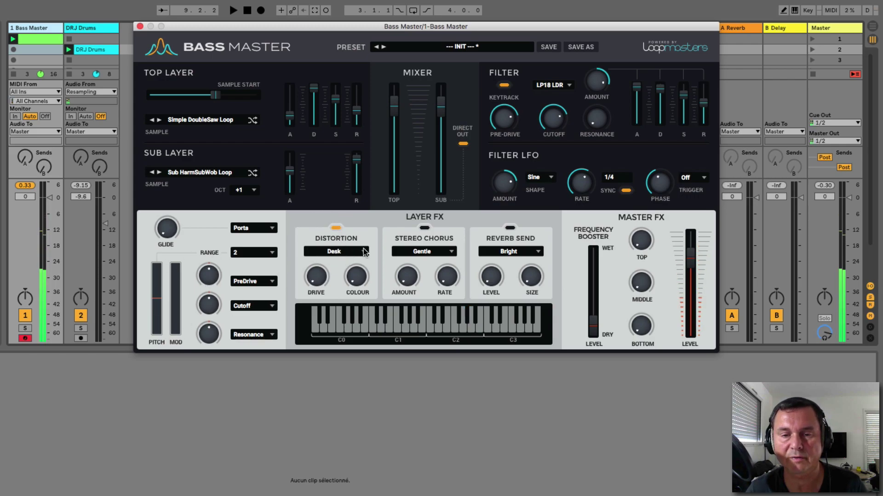
pyautogui.moveTo(317, 280); pyautogui.dragTo(321, 199)
pyautogui.moveTo(356, 276); pyautogui.dragTo(375, 223)
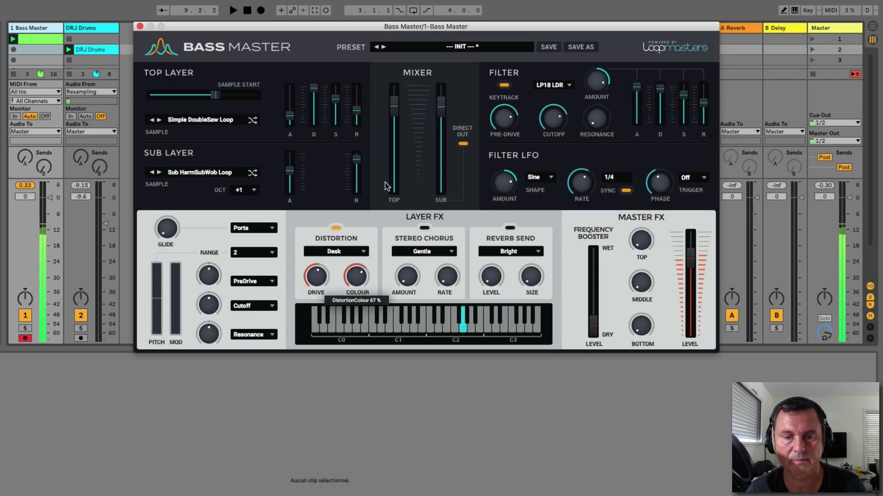
# - Try the Drive distortion type and settle on Fuzz
pyautogui.click(335, 254)
pyautogui.click(332, 271)
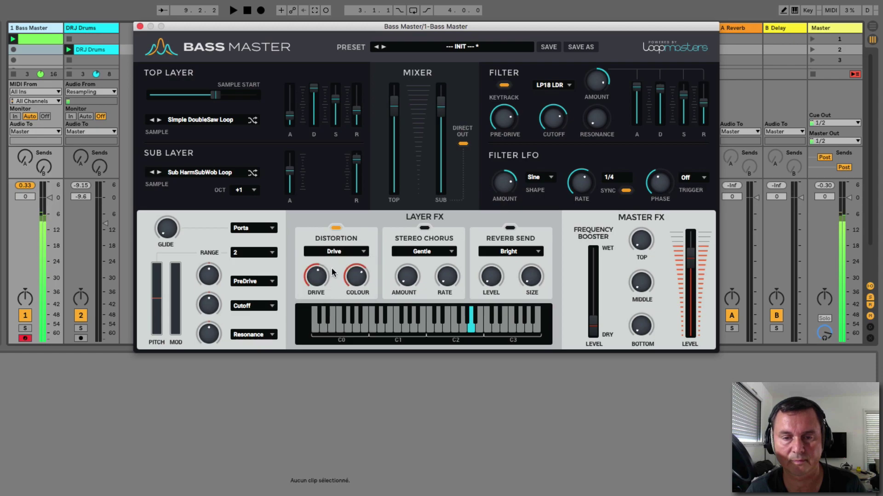
pyautogui.click(345, 256)
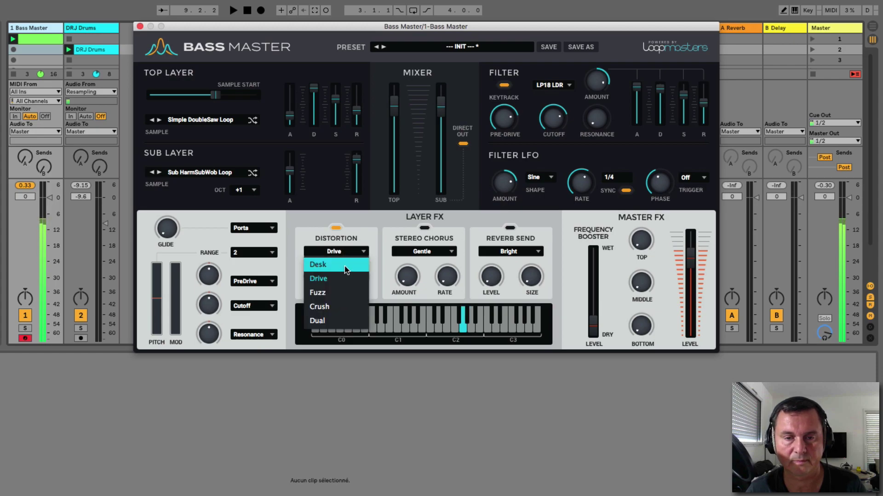
pyautogui.click(327, 289)
pyautogui.moveTo(351, 274); pyautogui.dragTo(318, 283)
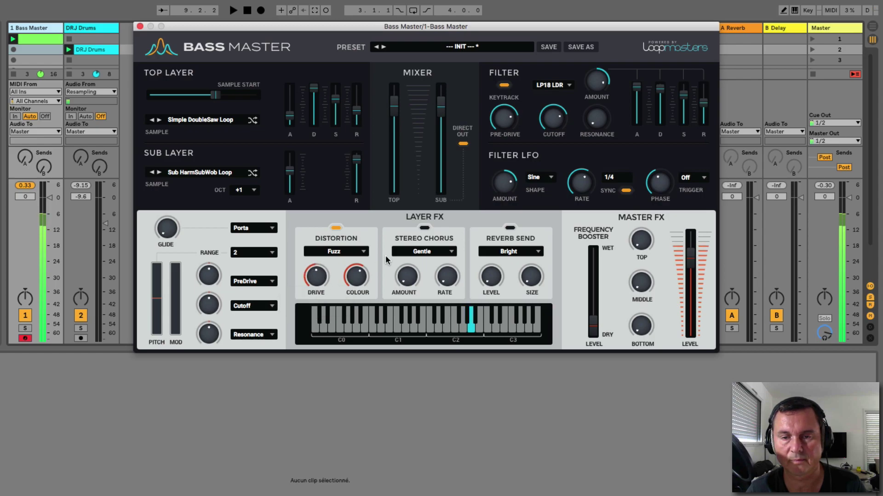
# - Enable the Gentle stereo chorus alongside the distortion and raise its amount and rate
pyautogui.click(335, 227)
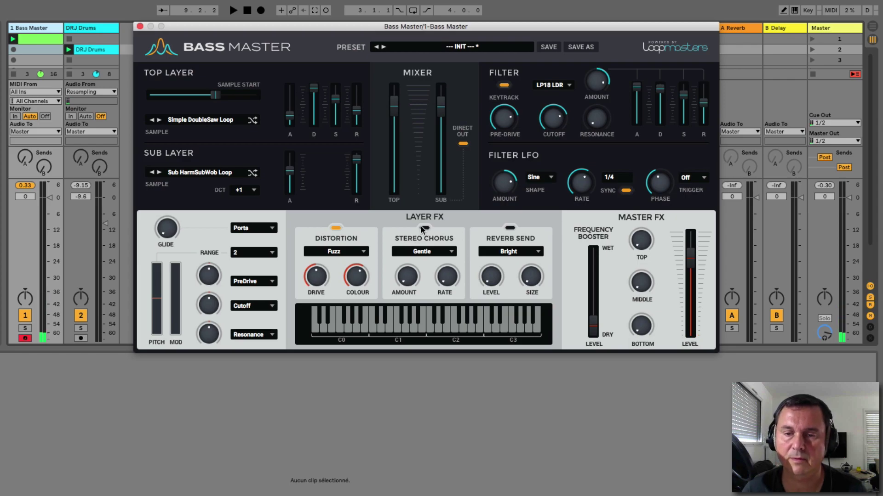
pyautogui.moveTo(400, 278); pyautogui.dragTo(401, 255)
pyautogui.moveTo(445, 277); pyautogui.dragTo(453, 205)
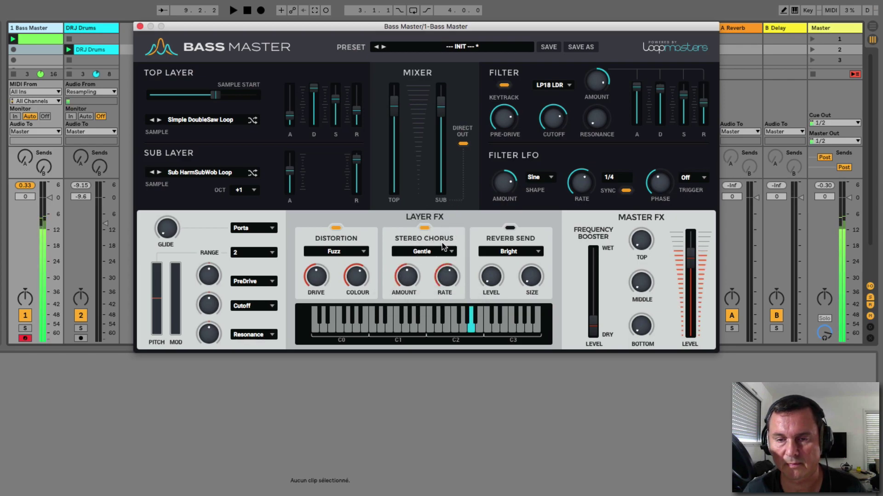
# - Switch the stereo chorus type to Detune and vary its rate, leaving it around halfway
pyautogui.click(423, 251)
pyautogui.click(419, 276)
pyautogui.moveTo(445, 277); pyautogui.dragTo(444, 301)
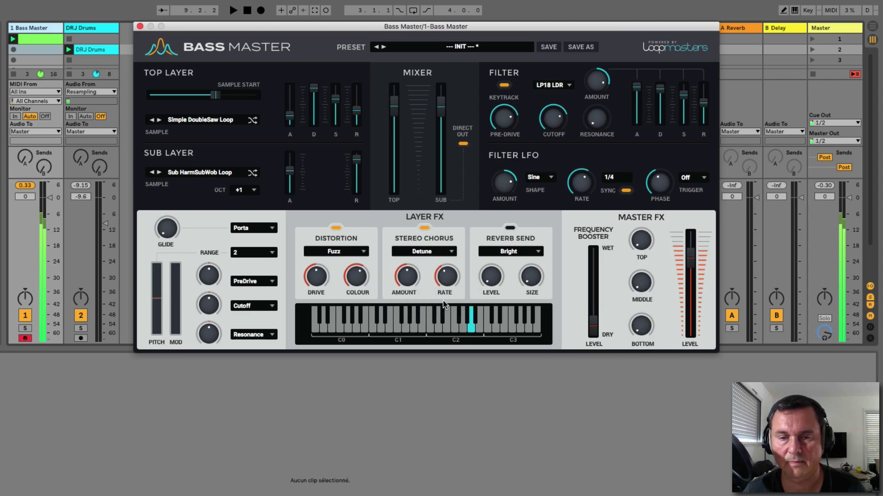
pyautogui.moveTo(449, 279); pyautogui.dragTo(442, 295)
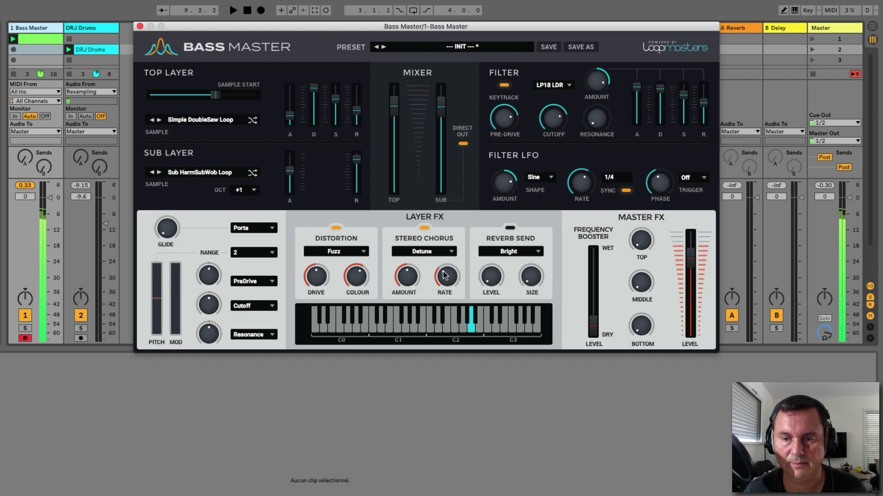
# - Enable the reverb send with the Mid type and raise its level and size to around halfway
pyautogui.click(509, 227)
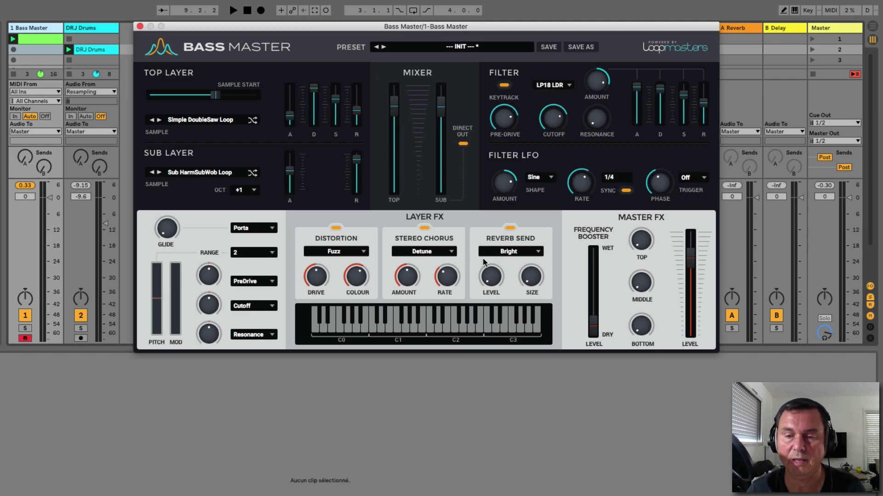
pyautogui.click(504, 253)
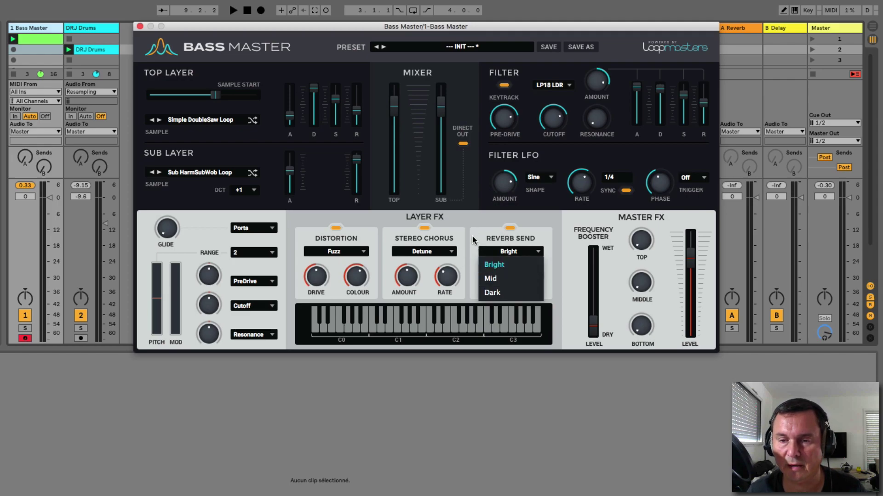
pyautogui.click(498, 280)
pyautogui.moveTo(496, 280); pyautogui.dragTo(496, 246)
pyautogui.moveTo(534, 280); pyautogui.dragTo(532, 219)
pyautogui.moveTo(494, 278); pyautogui.dragTo(495, 213)
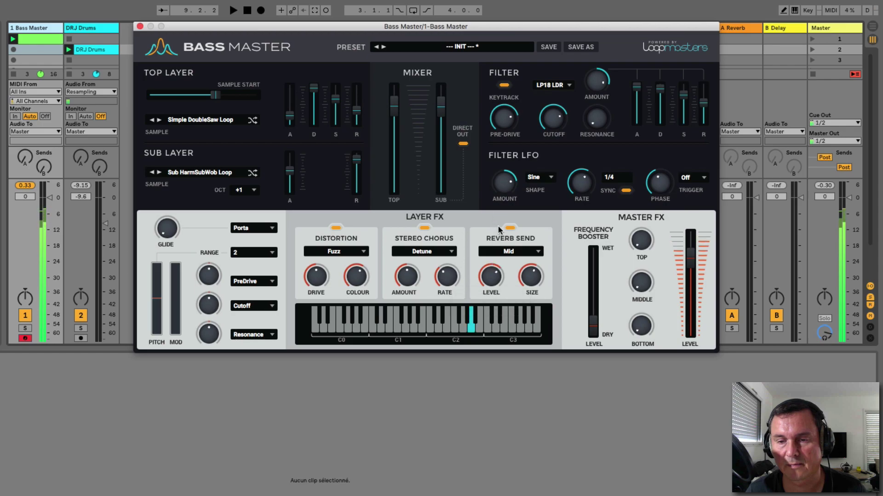
# - Change the reverb send type to Dark and reduce its size to a low setting
pyautogui.click(513, 249)
pyautogui.click(512, 284)
pyautogui.moveTo(531, 278); pyautogui.dragTo(525, 345)
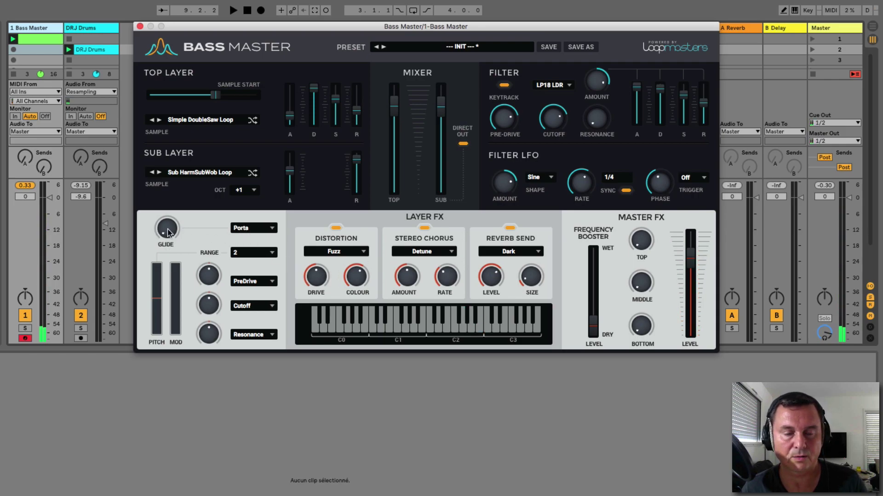
# - Try short and long Porta glide times and leave the glide at about halfway
pyautogui.moveTo(168, 235); pyautogui.dragTo(179, 188)
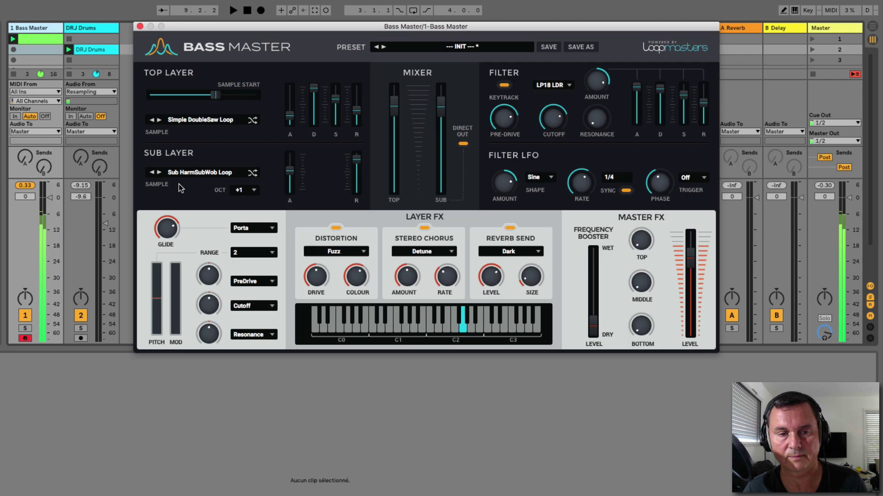
pyautogui.moveTo(163, 230); pyautogui.dragTo(169, 283)
pyautogui.moveTo(166, 236); pyautogui.dragTo(181, 162)
pyautogui.moveTo(167, 225); pyautogui.dragTo(175, 269)
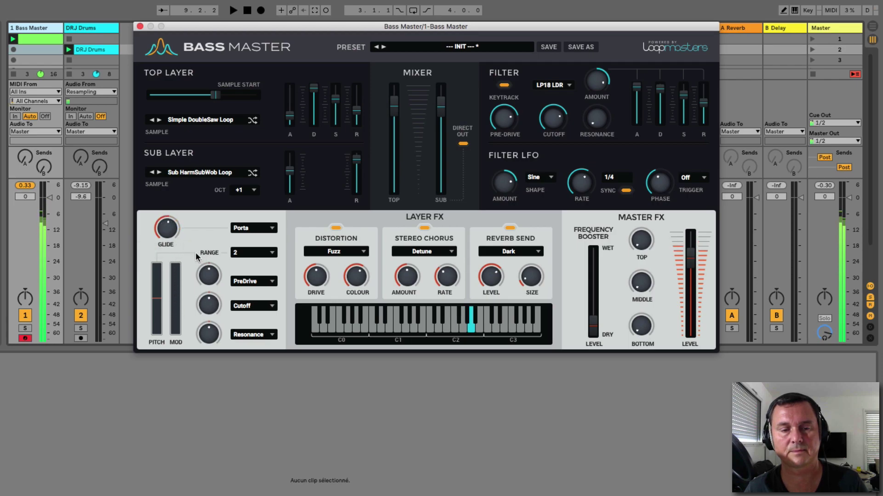
# - Set the pitch bend range to 12 and try the pitch wheel
pyautogui.moveTo(157, 265); pyautogui.dragTo(169, 314)
pyautogui.click(261, 252)
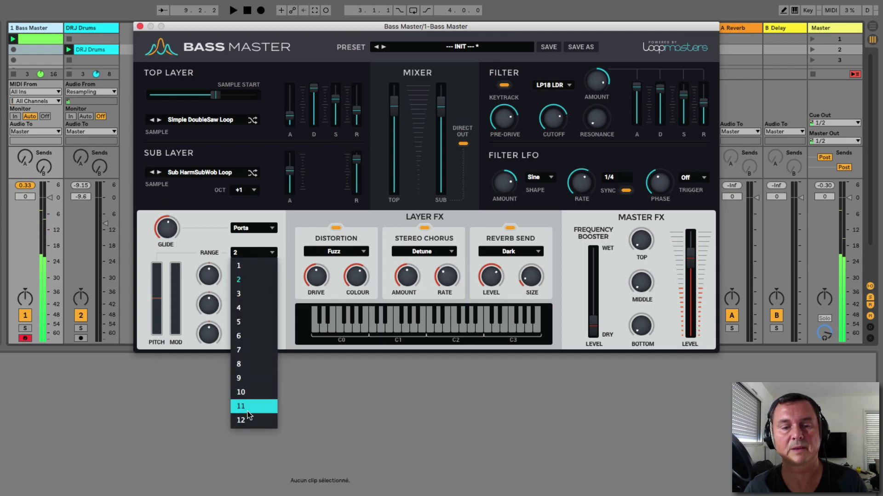
pyautogui.click(247, 425)
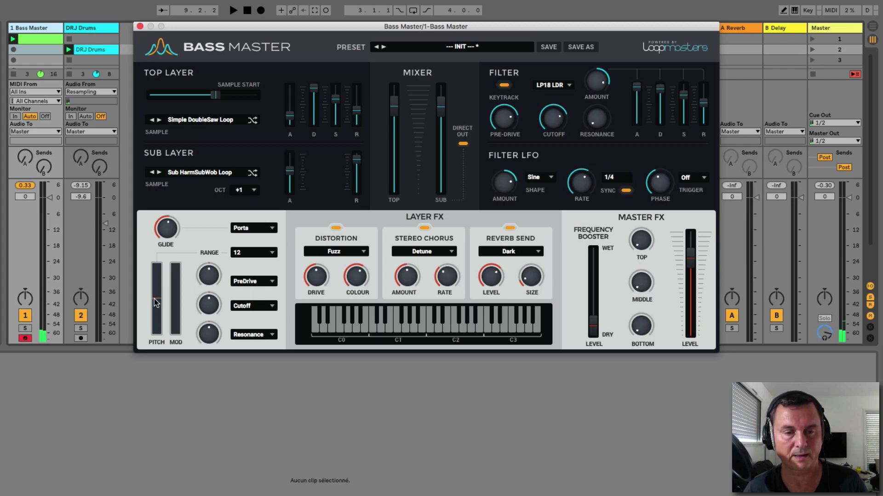
pyautogui.moveTo(154, 299)
pyautogui.mouseDown()
pyautogui.moveTo(157, 217)
pyautogui.moveTo(155, 313)
pyautogui.moveTo(156, 302)
pyautogui.mouseUp()
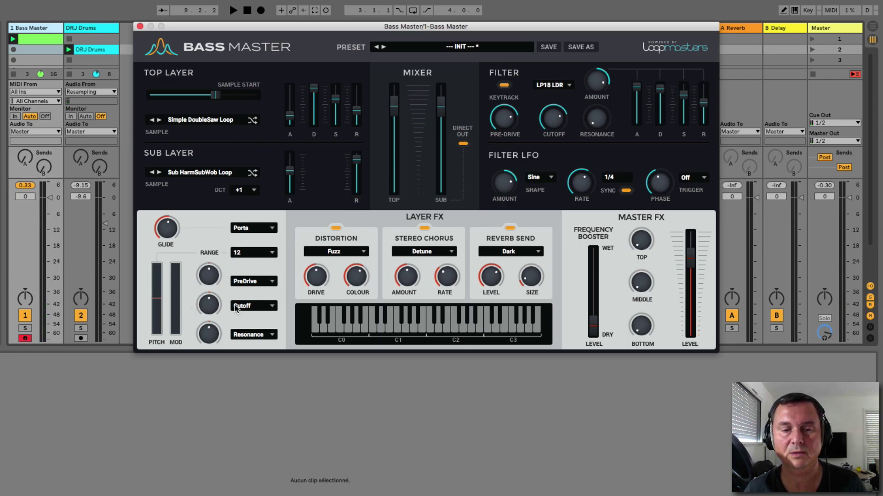
# - Assign the first modulation wheel slot to Cutoff, turn the second slot Off, and try negative and positive cutoff amounts
pyautogui.click(259, 282)
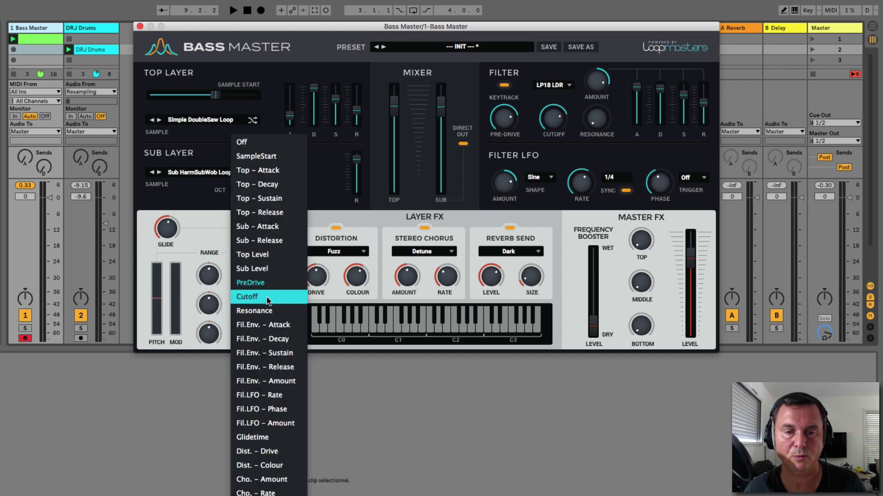
pyautogui.click(268, 299)
pyautogui.moveTo(208, 277); pyautogui.dragTo(210, 349)
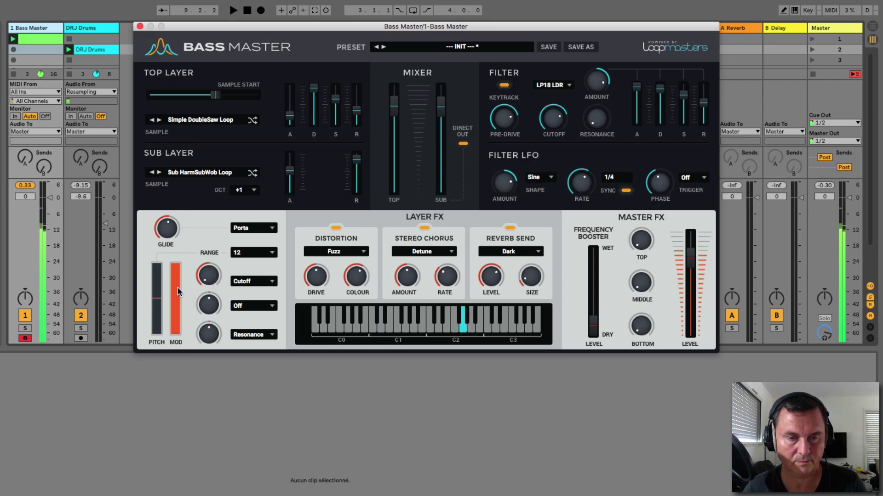
pyautogui.moveTo(198, 283); pyautogui.dragTo(254, 79)
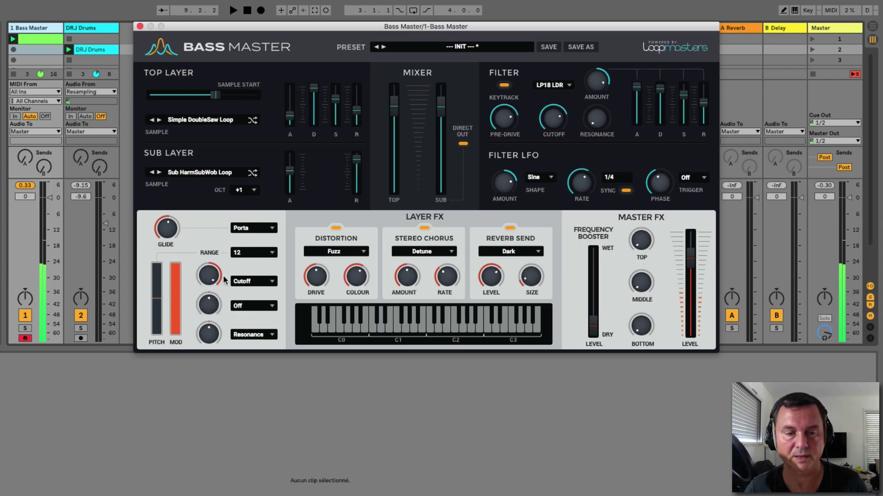
# - Make the cutoff modulation amount strongly negative and return the modulation wheel to zero
pyautogui.moveTo(175, 273); pyautogui.dragTo(175, 465)
pyautogui.moveTo(176, 383); pyautogui.dragTo(176, 331)
pyautogui.moveTo(209, 275); pyautogui.dragTo(209, 305)
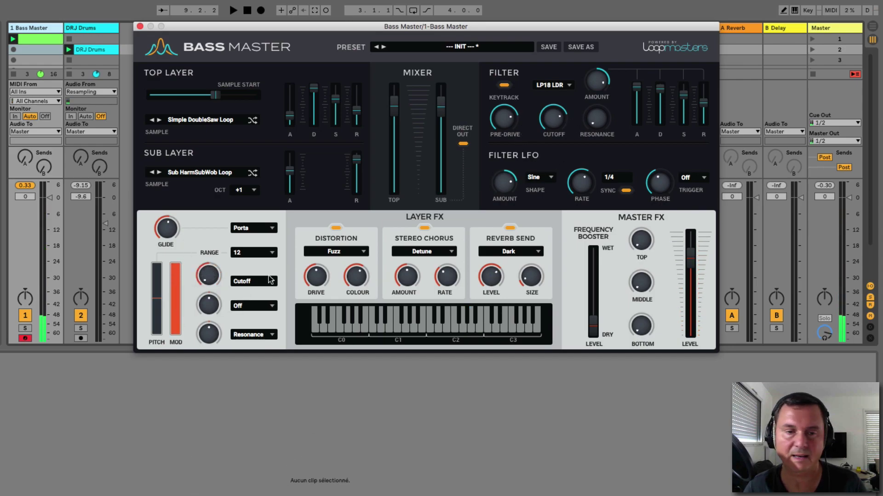
pyautogui.moveTo(169, 350); pyautogui.dragTo(173, 446)
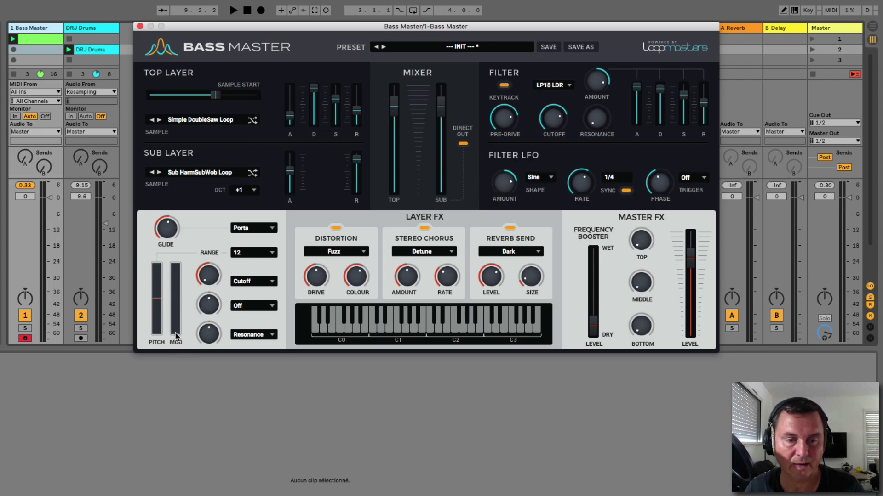
# - Sweep the modulation wheel up and back down to hear the cutoff change, leaving it at about two thirds
pyautogui.moveTo(176, 335); pyautogui.dragTo(177, 314)
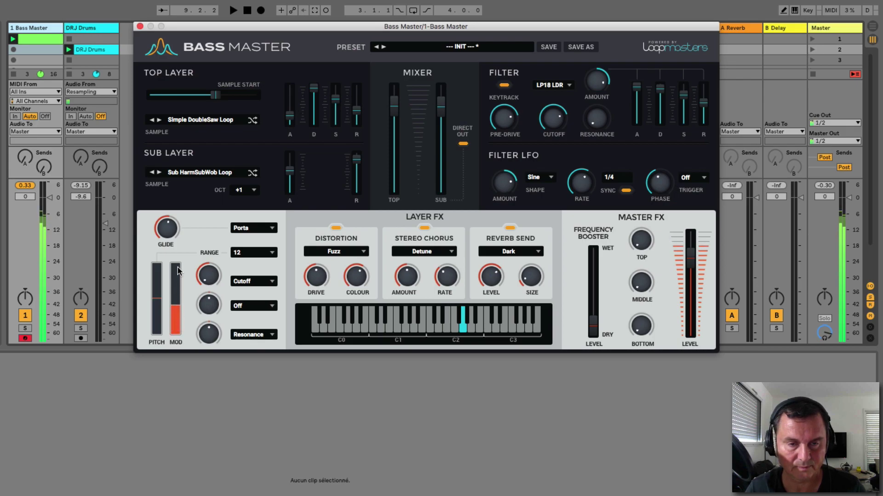
pyautogui.moveTo(180, 238); pyautogui.dragTo(181, 222)
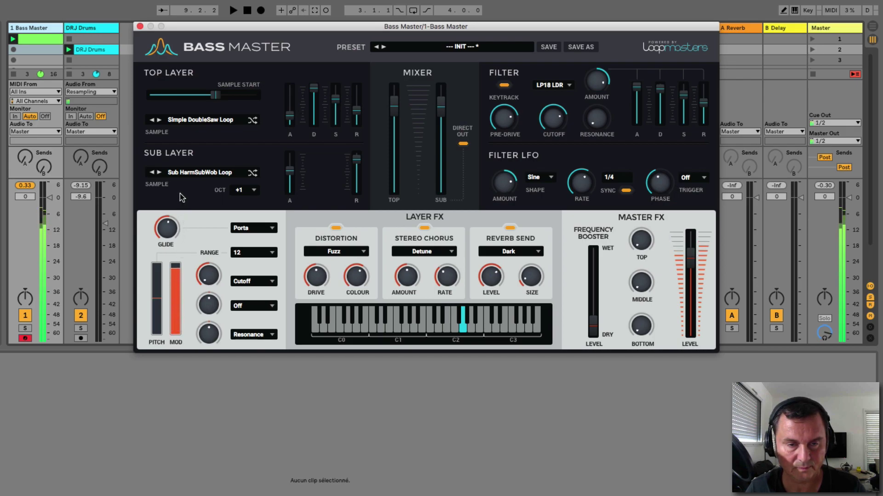
pyautogui.moveTo(183, 183); pyautogui.dragTo(180, 232)
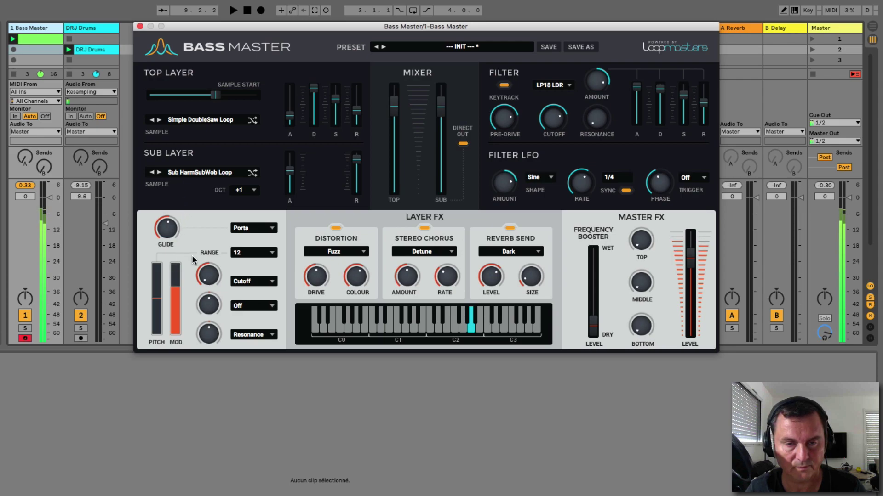
# - Assign the second modulation slot to PreDrive, raise the PreDrive and Resonance amounts, and sweep the modulation wheel nearly to maximum
pyautogui.click(245, 307)
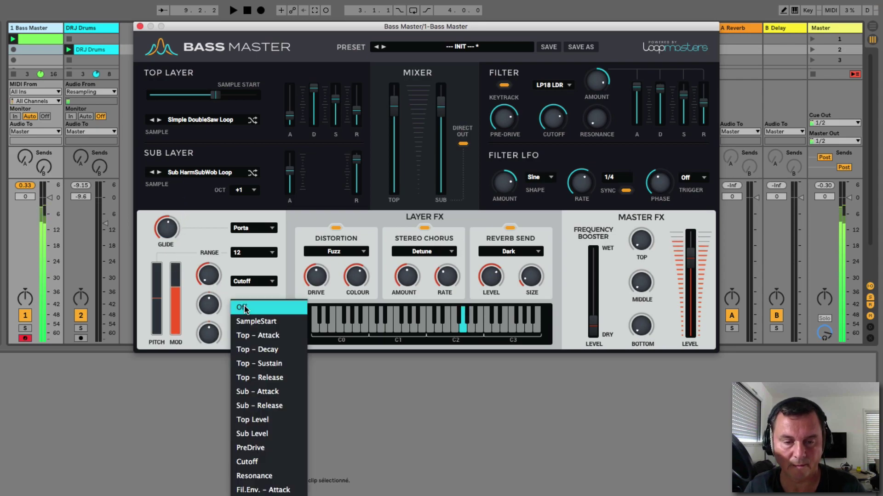
pyautogui.click(263, 448)
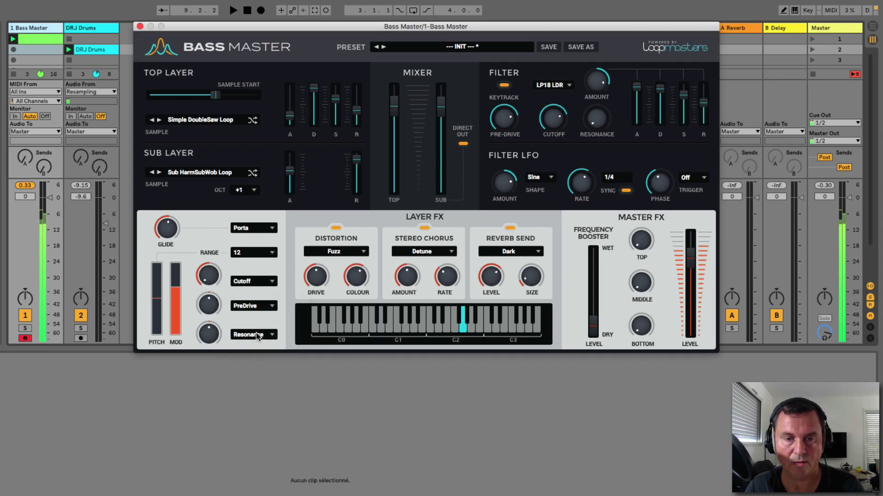
pyautogui.moveTo(209, 306); pyautogui.dragTo(211, 232)
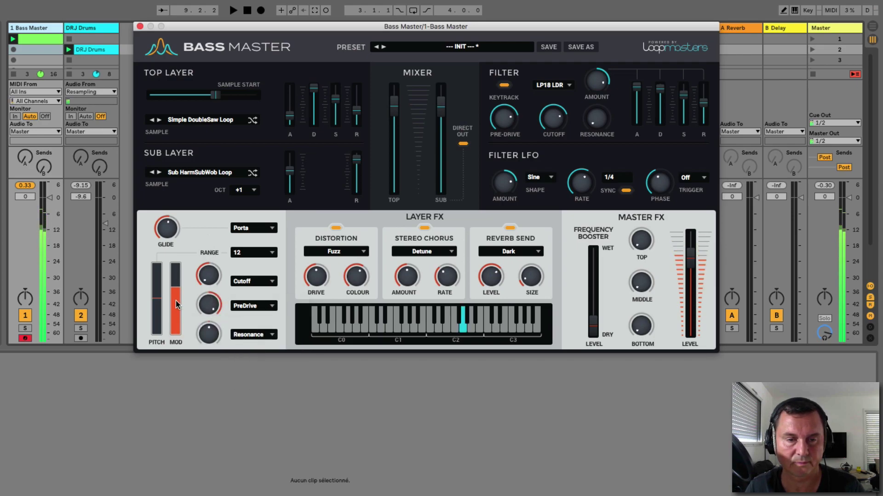
pyautogui.moveTo(176, 327); pyautogui.dragTo(176, 277)
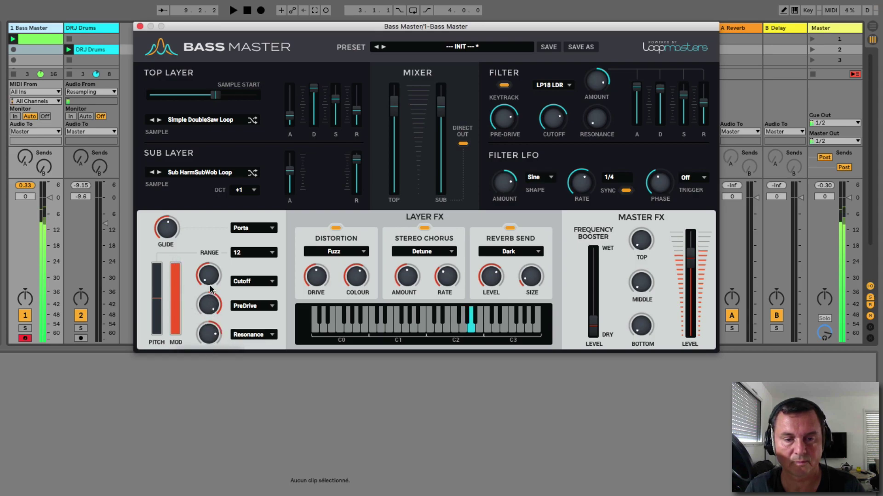
pyautogui.moveTo(176, 271)
pyautogui.mouseDown()
pyautogui.moveTo(172, 456)
pyautogui.moveTo(176, 263)
pyautogui.mouseUp()
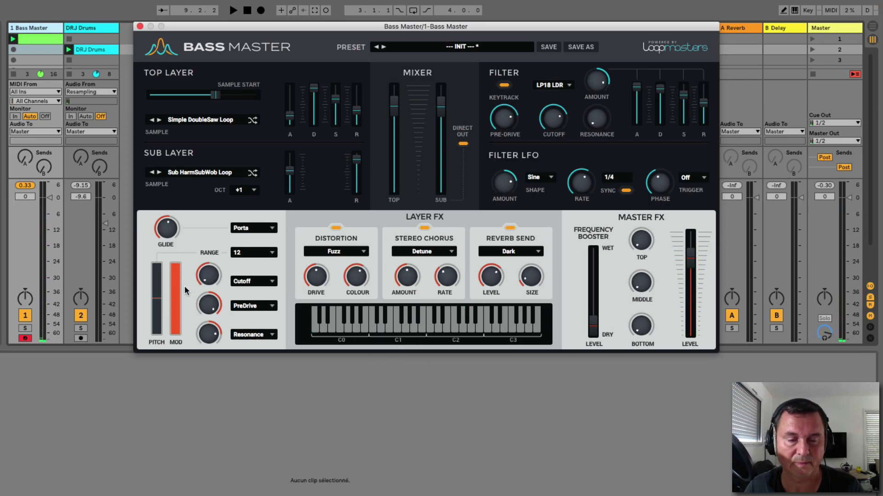
pyautogui.moveTo(173, 272)
pyautogui.mouseDown()
pyautogui.moveTo(177, 407)
pyautogui.moveTo(176, 280)
pyautogui.mouseUp()
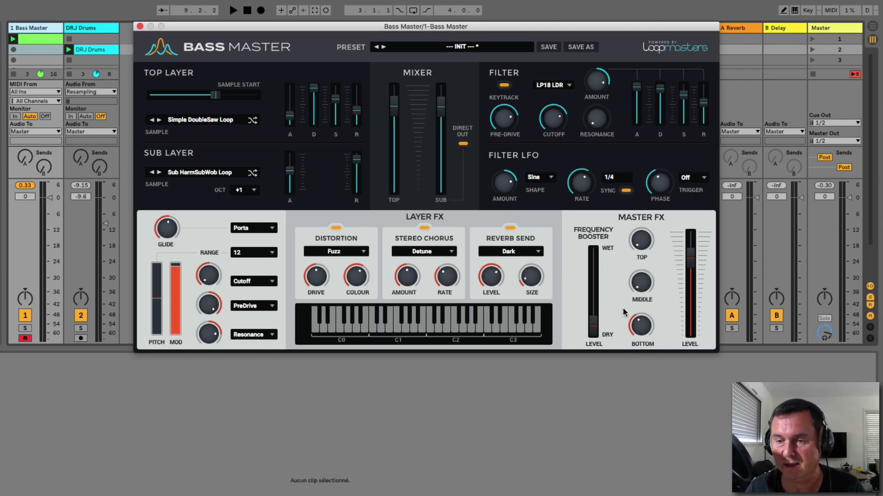
# - Raise the master Top and Bottom bands past halfway with Middle low, and set the frequency booster level to about 64 %
pyautogui.moveTo(593, 331); pyautogui.dragTo(599, 354)
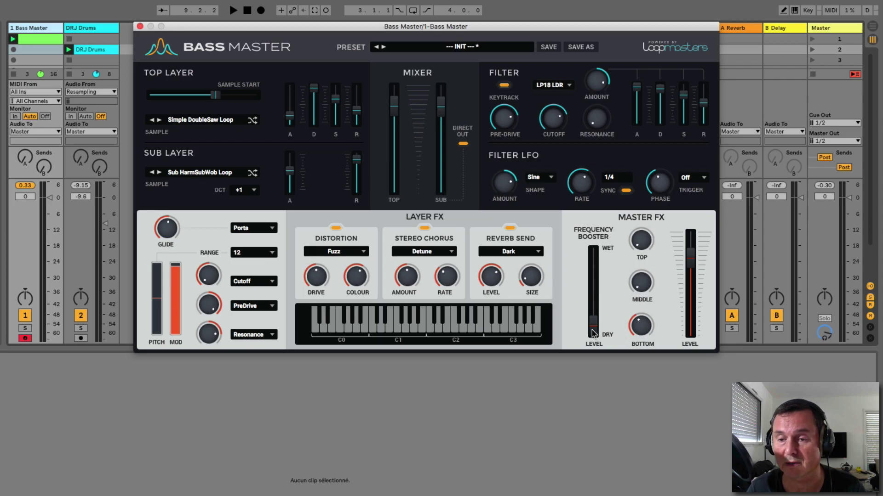
pyautogui.moveTo(594, 328)
pyautogui.mouseDown()
pyautogui.moveTo(594, 252)
pyautogui.moveTo(594, 329)
pyautogui.mouseUp()
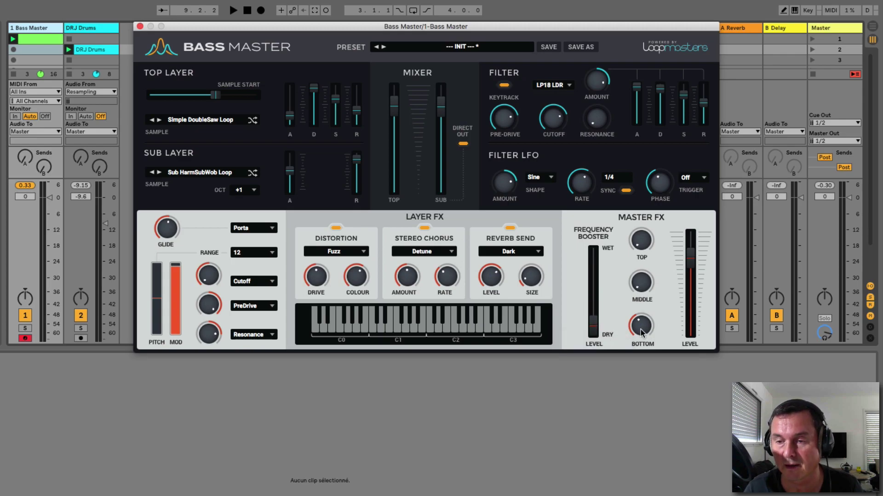
pyautogui.moveTo(642, 283); pyautogui.dragTo(645, 202)
pyautogui.moveTo(646, 272); pyautogui.dragTo(637, 345)
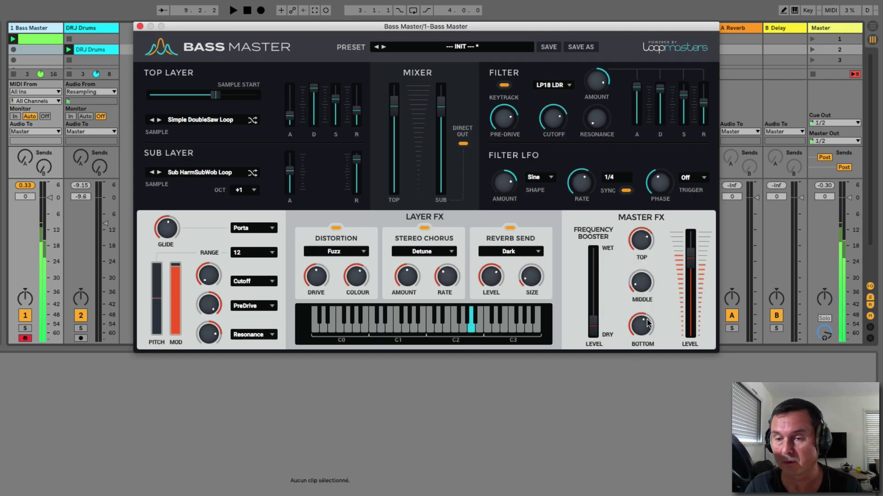
pyautogui.moveTo(593, 324); pyautogui.dragTo(596, 299)
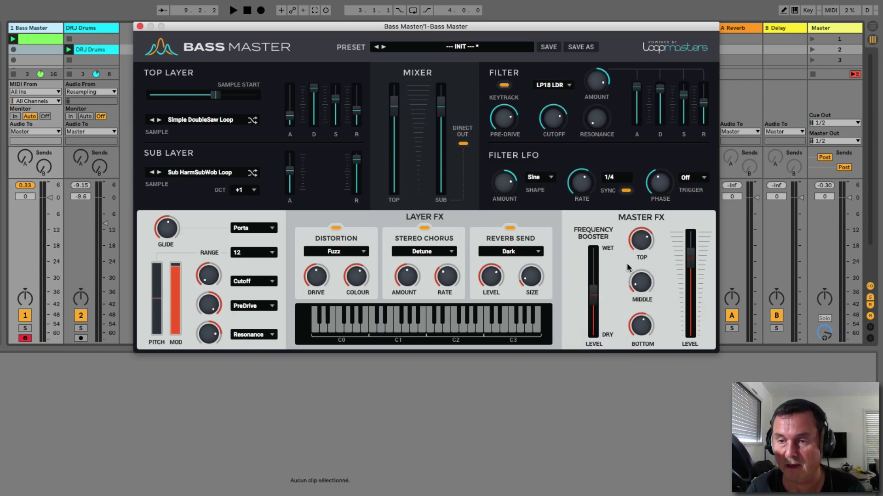
pyautogui.moveTo(593, 299)
pyautogui.mouseDown()
pyautogui.moveTo(593, 267)
pyautogui.moveTo(594, 281)
pyautogui.mouseUp()
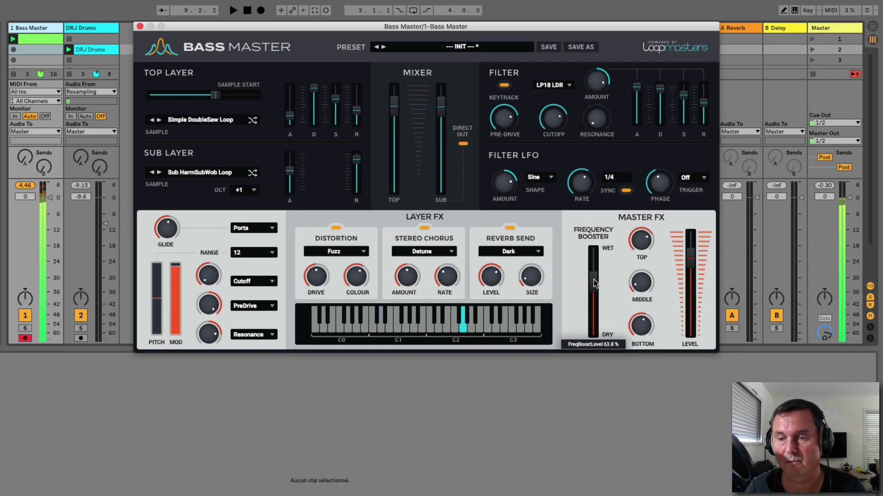
# - Raise the master Middle band, lower the Bottom band and readjust the frequency booster level to slightly past halfway
pyautogui.moveTo(639, 286); pyautogui.dragTo(652, 209)
pyautogui.moveTo(641, 242); pyautogui.dragTo(642, 325)
pyautogui.moveTo(640, 286); pyautogui.dragTo(642, 226)
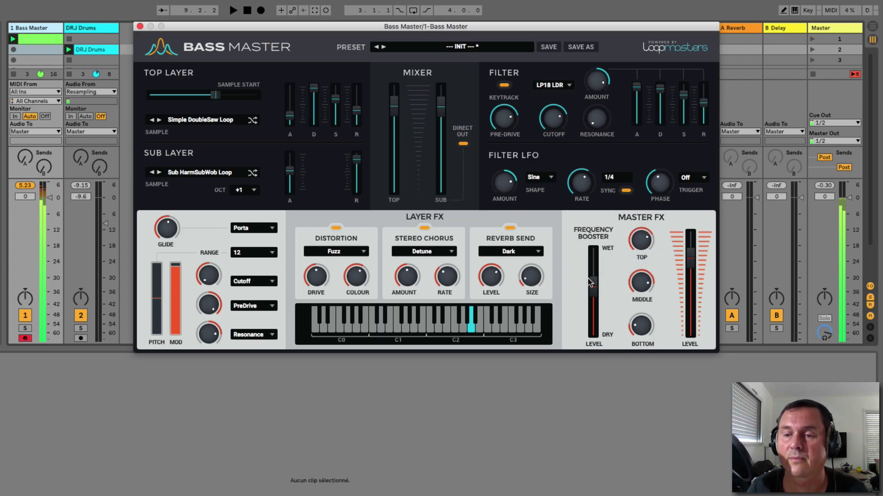
pyautogui.moveTo(593, 286)
pyautogui.mouseDown()
pyautogui.moveTo(594, 320)
pyautogui.moveTo(597, 278)
pyautogui.mouseUp()
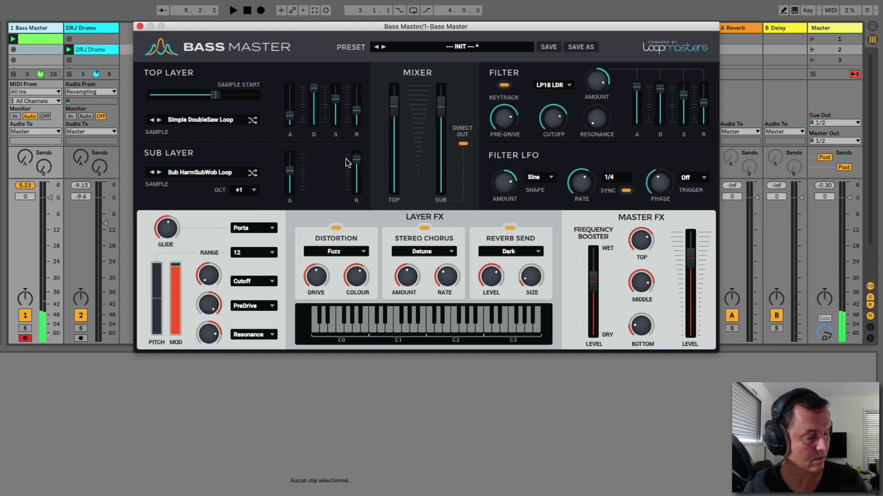
# - Shorten the sub layer's release to about halfway
pyautogui.moveTo(357, 159); pyautogui.dragTo(357, 170)
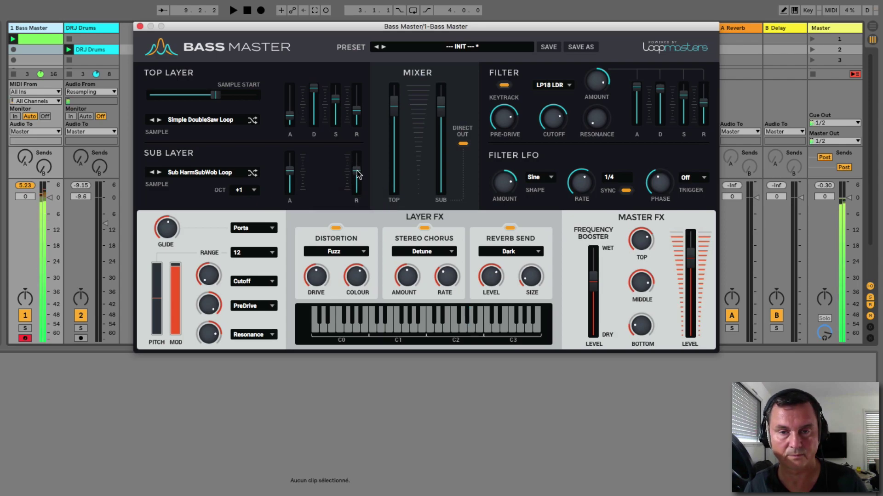
pyautogui.moveTo(356, 170); pyautogui.dragTo(358, 180)
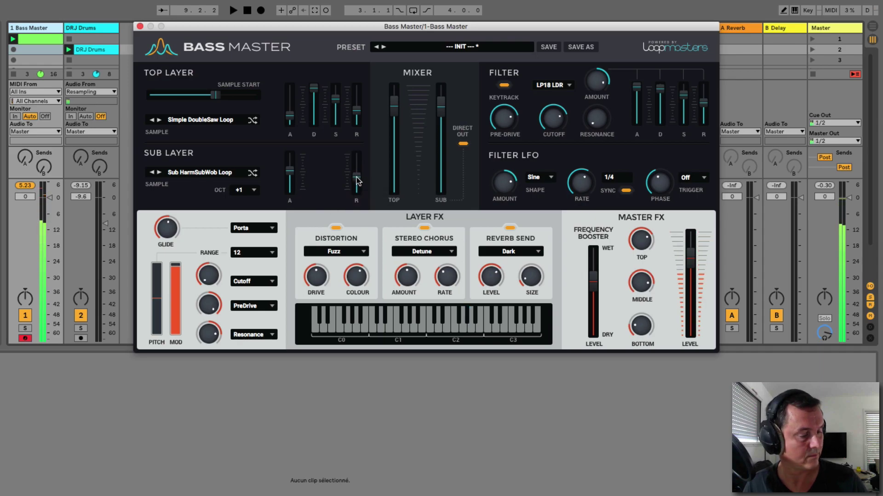
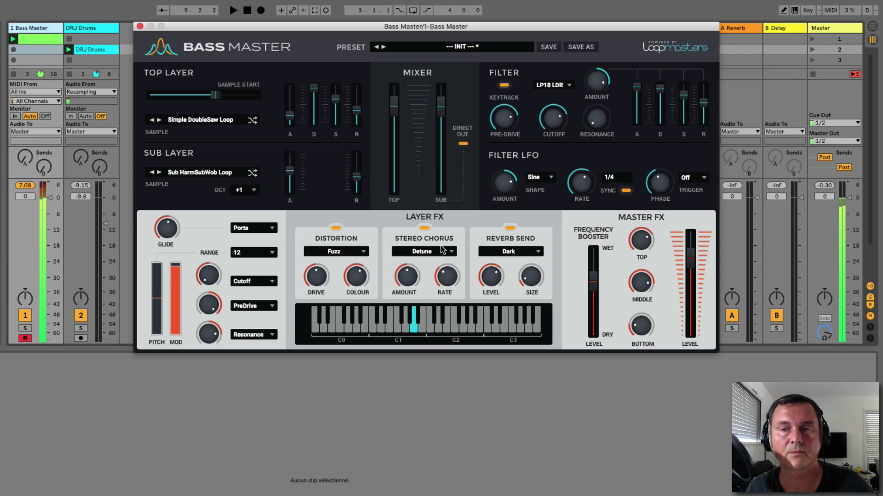
pyautogui.click(546, 48)
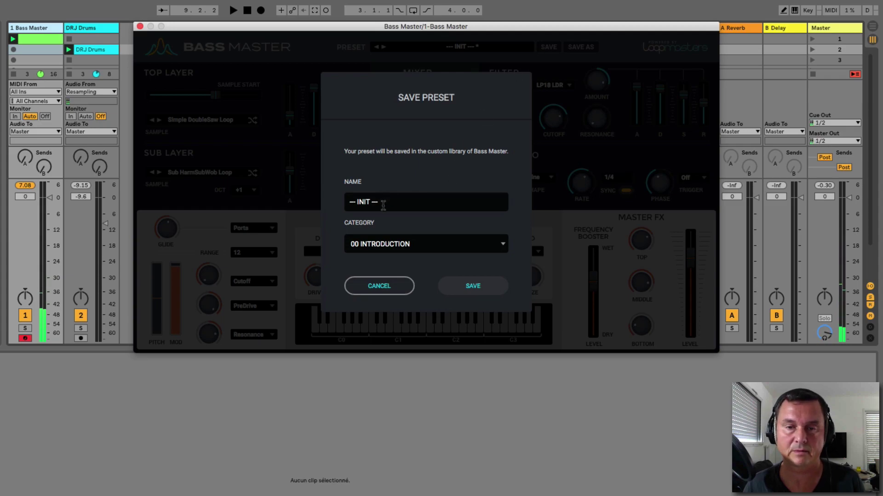
pyautogui.moveTo(387, 203); pyautogui.dragTo(310, 203)
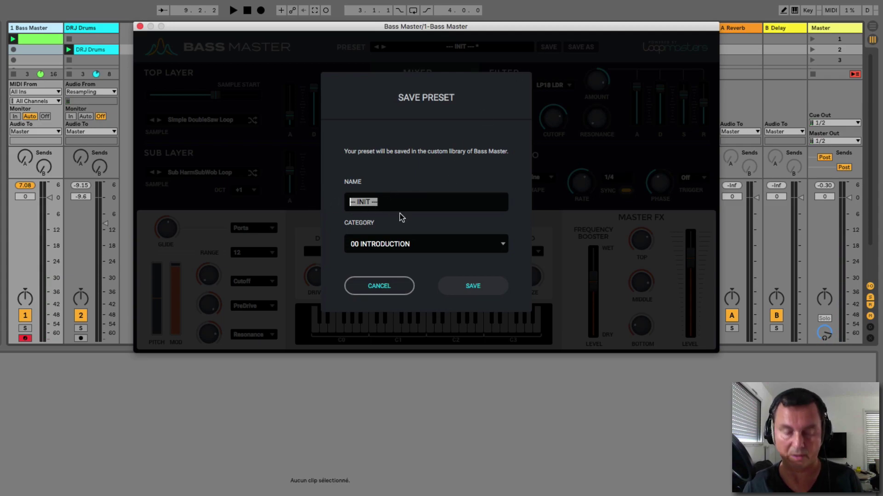
pyautogui.write('0')
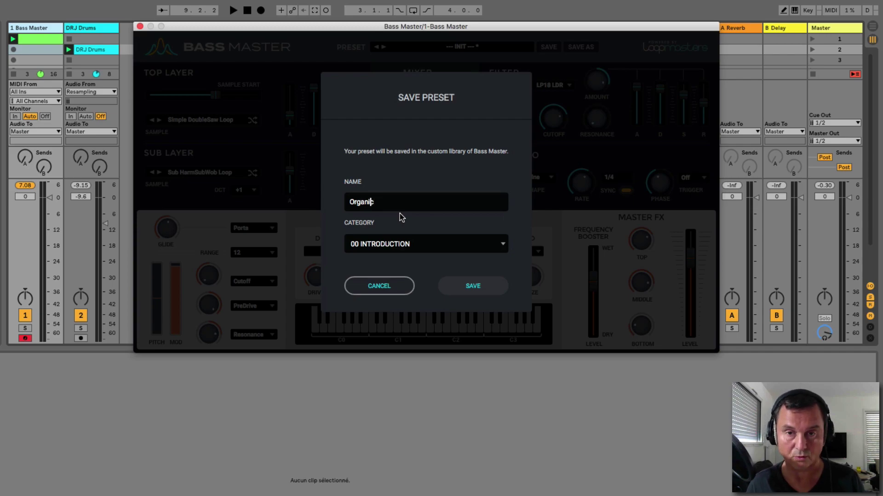
pyautogui.write('DRJ')
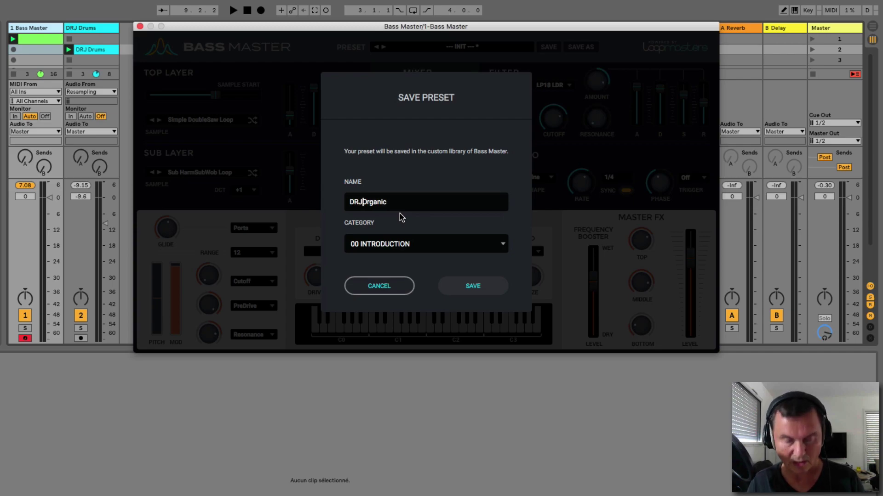
pyautogui.click(401, 248)
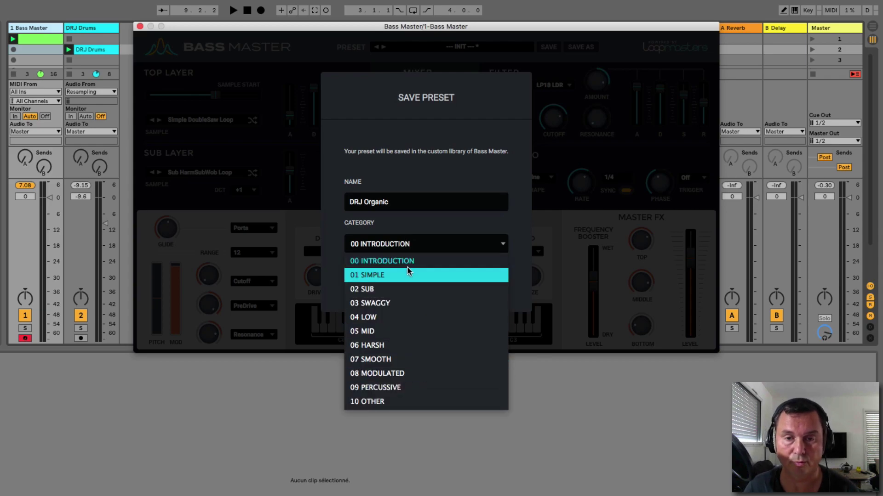
pyautogui.click(411, 233)
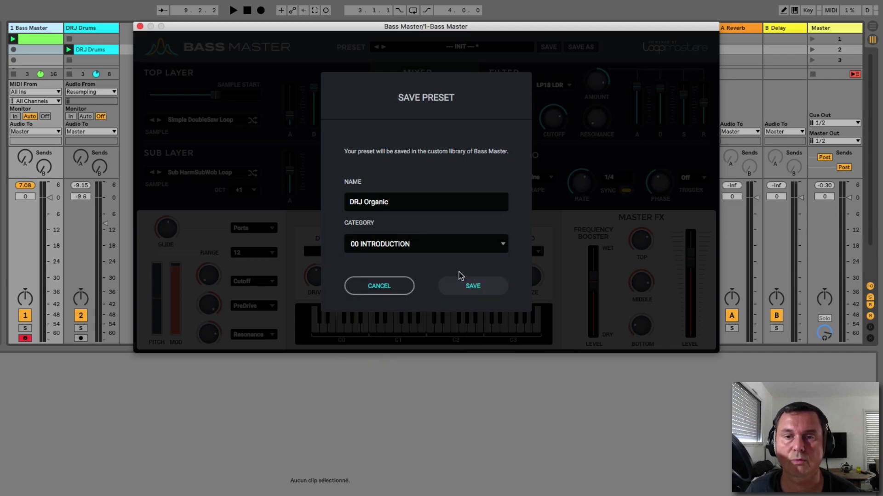
pyautogui.click(438, 244)
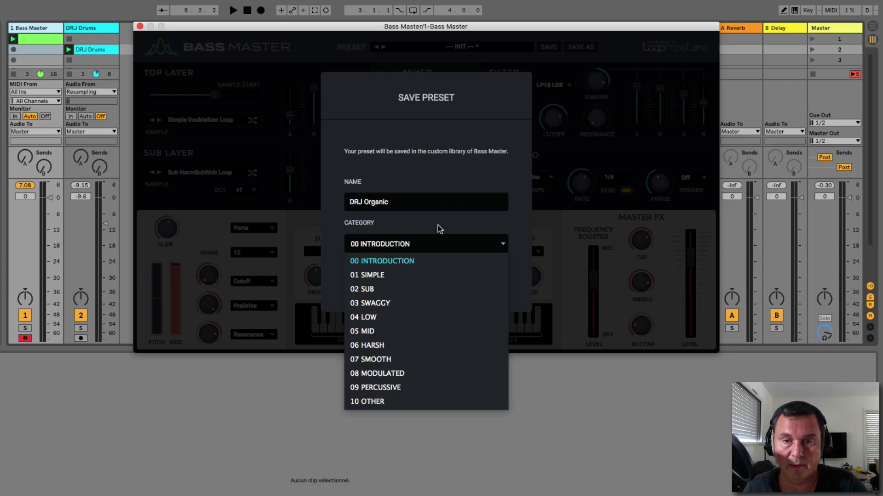
pyautogui.click(439, 229)
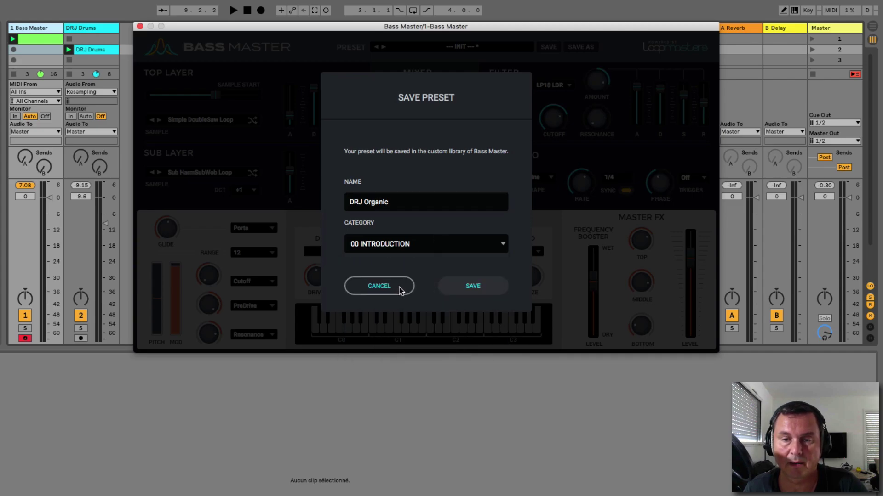
pyautogui.click(378, 286)
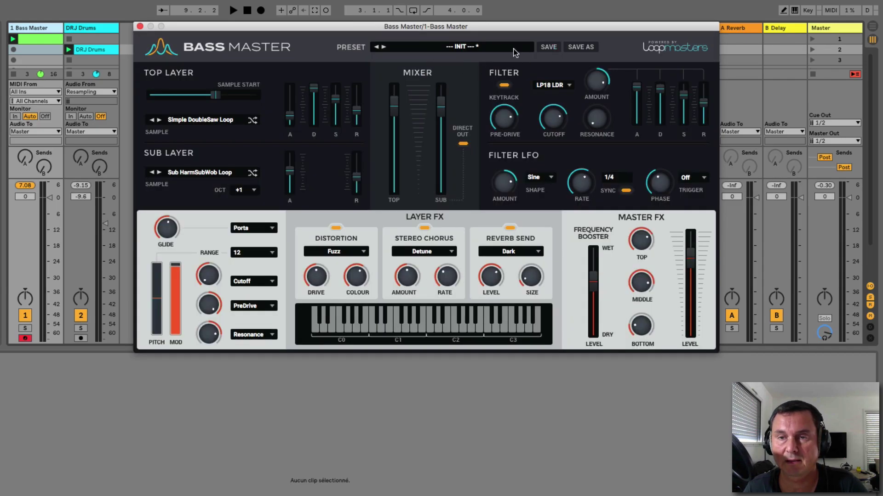
# - Save the current sound as a new preset named DRJ Organic in the 08 MODULATED category
pyautogui.click(589, 47)
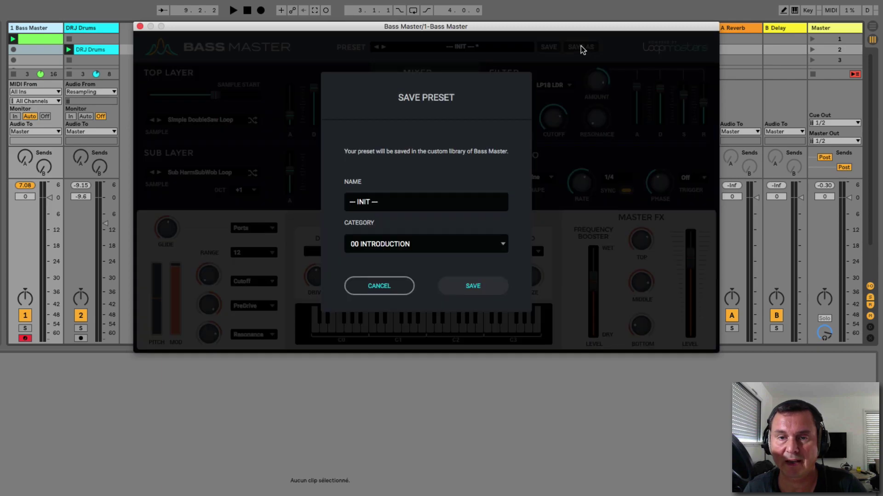
pyautogui.moveTo(387, 201); pyautogui.dragTo(285, 198)
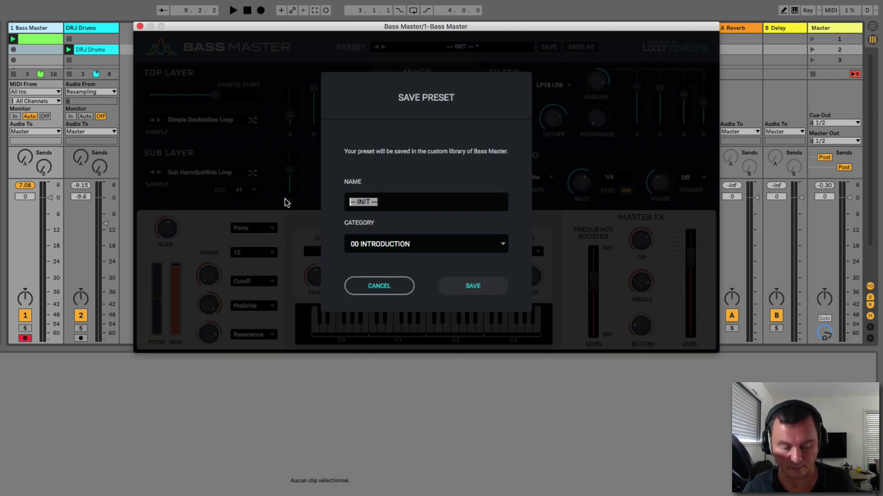
pyautogui.write('DRJ Organic')
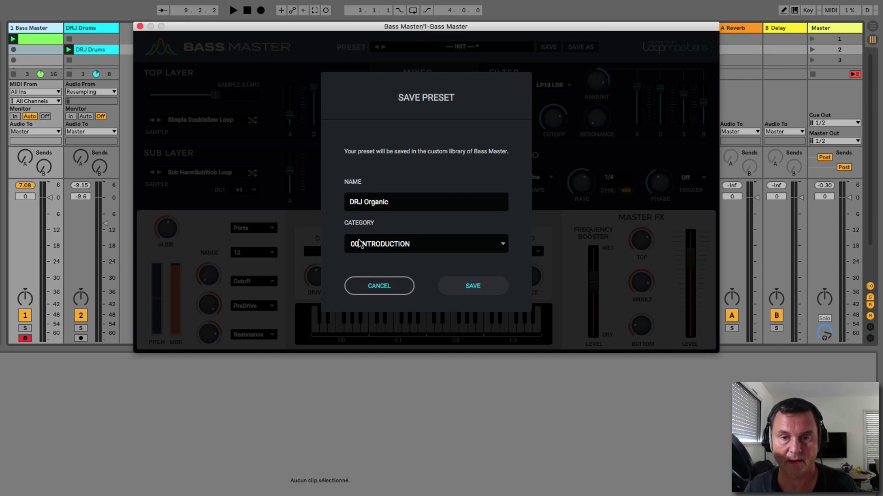
pyautogui.click(365, 246)
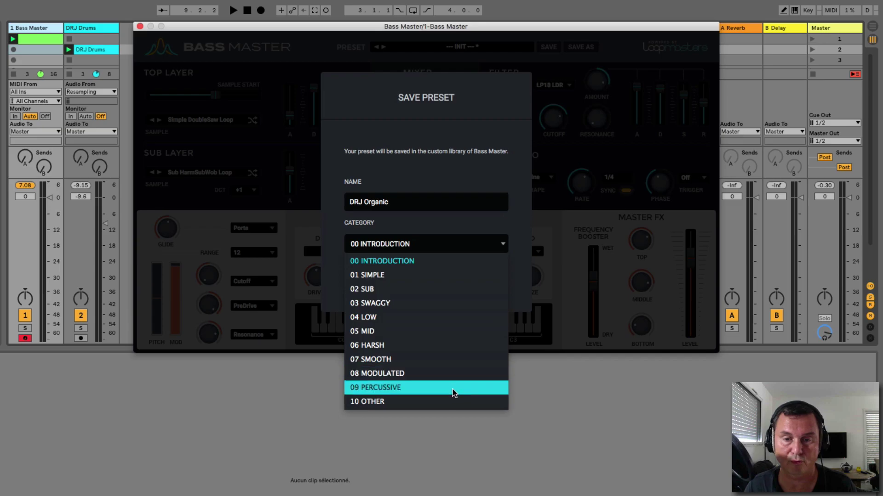
pyautogui.click(453, 376)
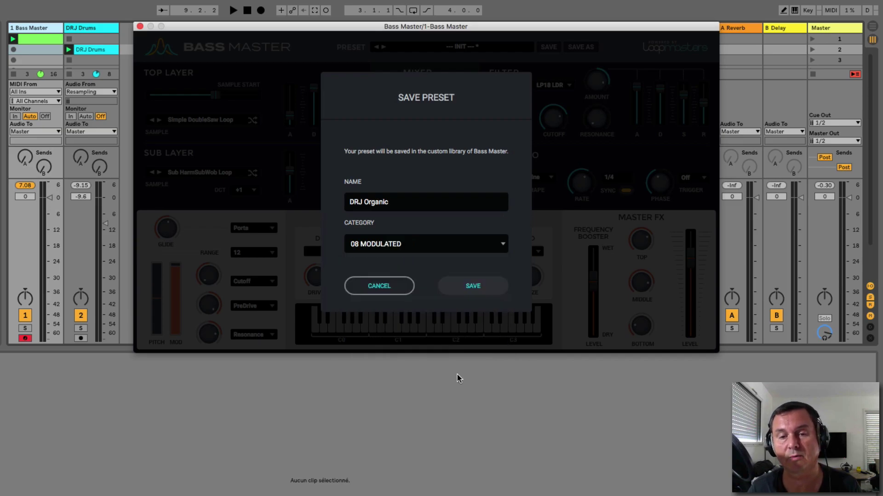
pyautogui.click(471, 288)
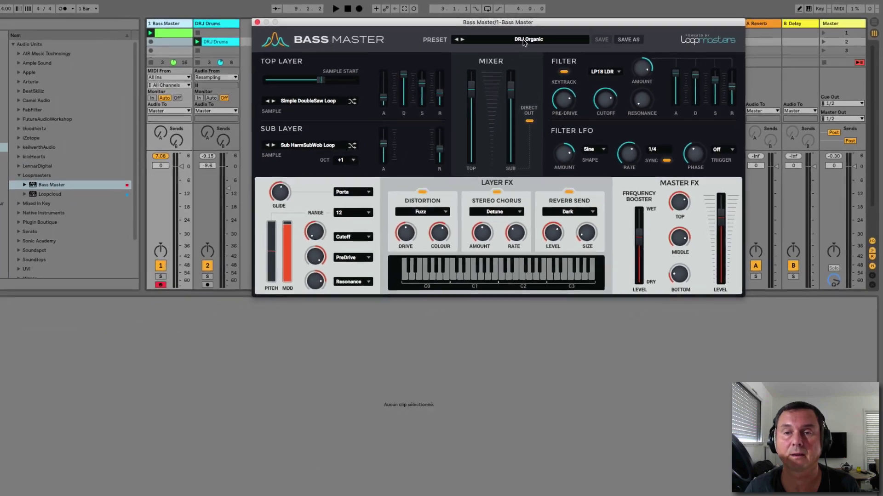
# - Look up the DRJ Organic preset in the 08 MODULATED category under Your Presets
pyautogui.click(521, 43)
pyautogui.moveTo(521, 169)
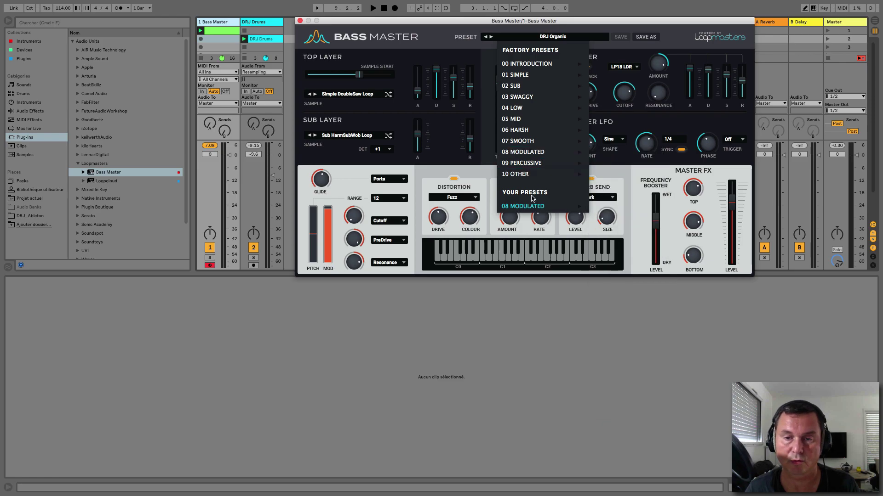
pyautogui.moveTo(522, 208)
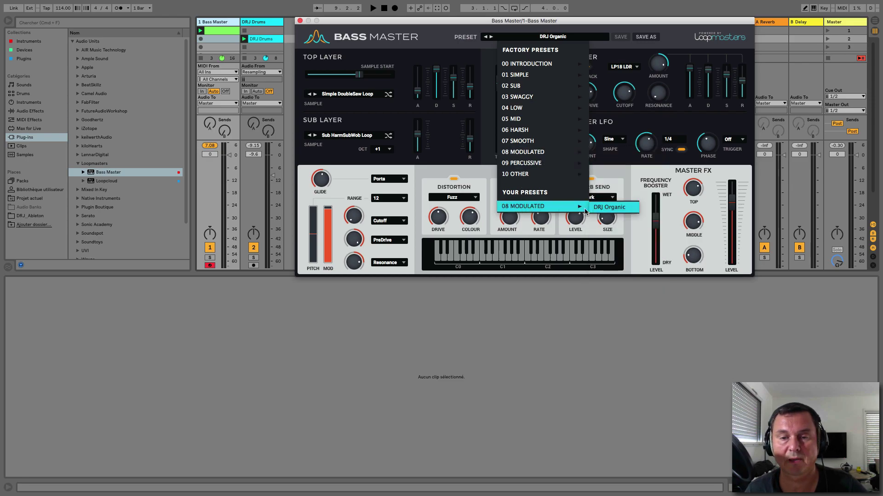
pyautogui.click(639, 39)
pyautogui.click(639, 38)
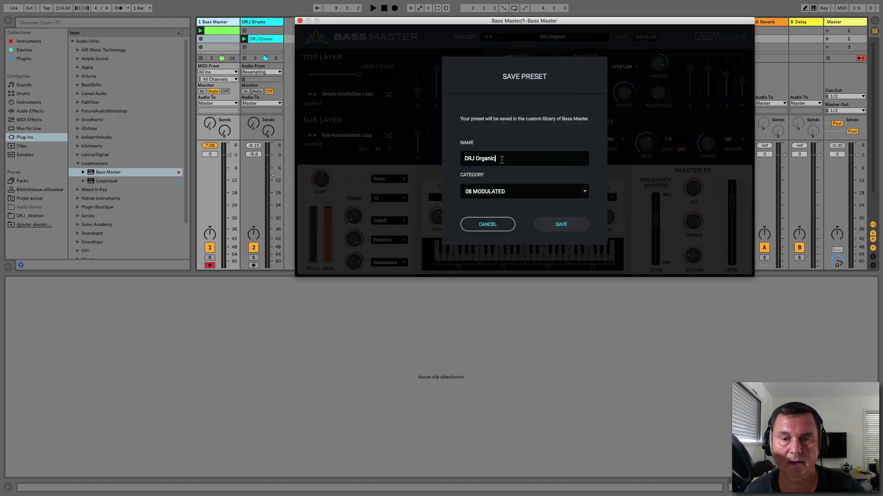
pyautogui.click(508, 193)
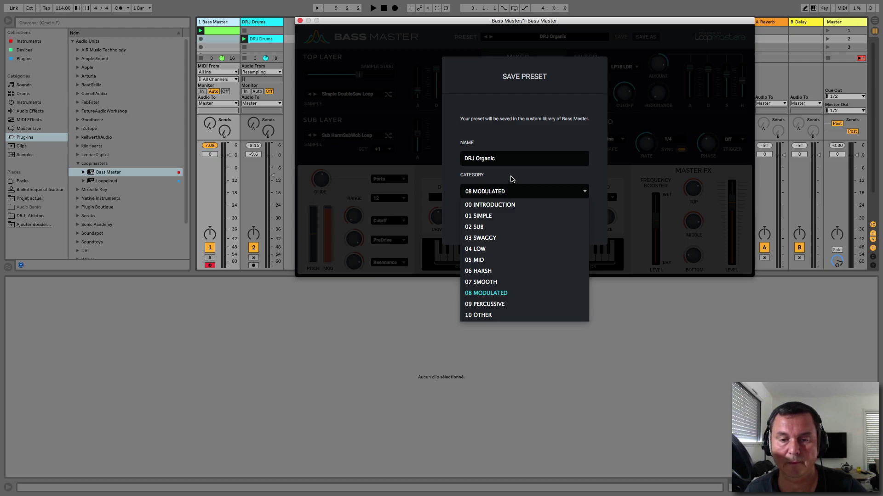
pyautogui.click(461, 133)
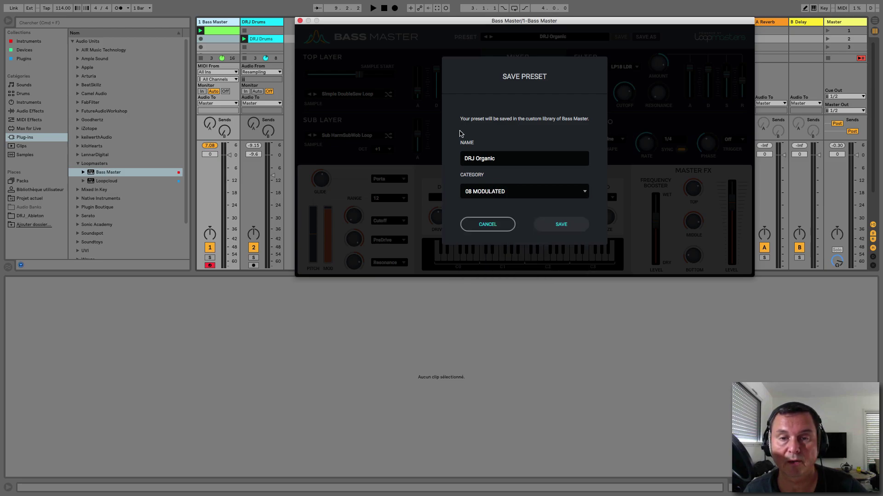
pyautogui.click(487, 225)
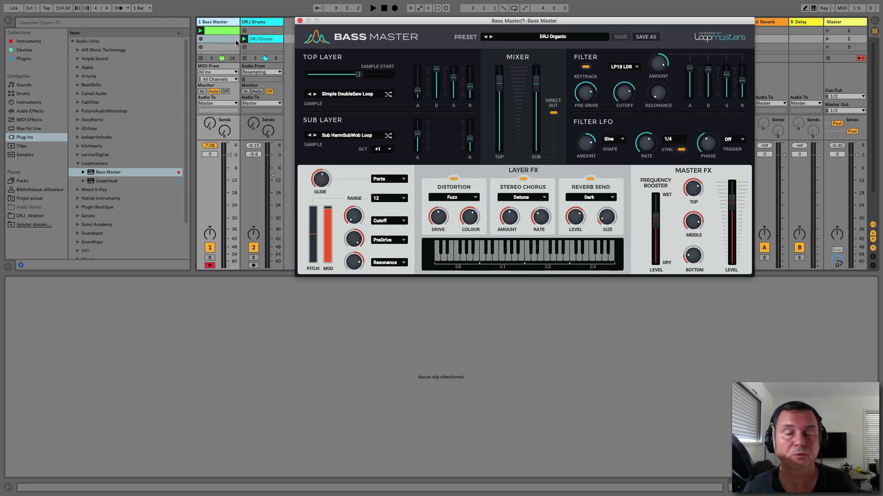
# - Lower the Bass Master track volume to -9.8 dB and reset its peak indicator during playback, ending with playback stopped
pyautogui.press('space')
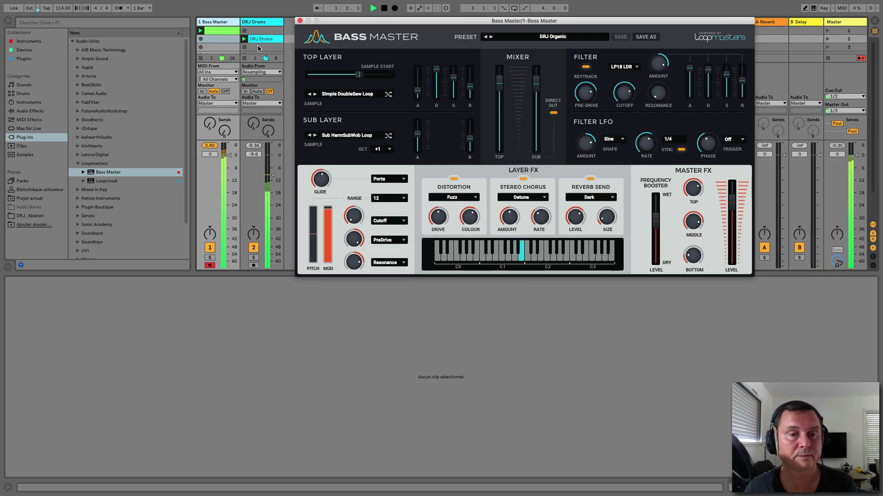
pyautogui.click(213, 147)
pyautogui.moveTo(229, 155); pyautogui.dragTo(229, 176)
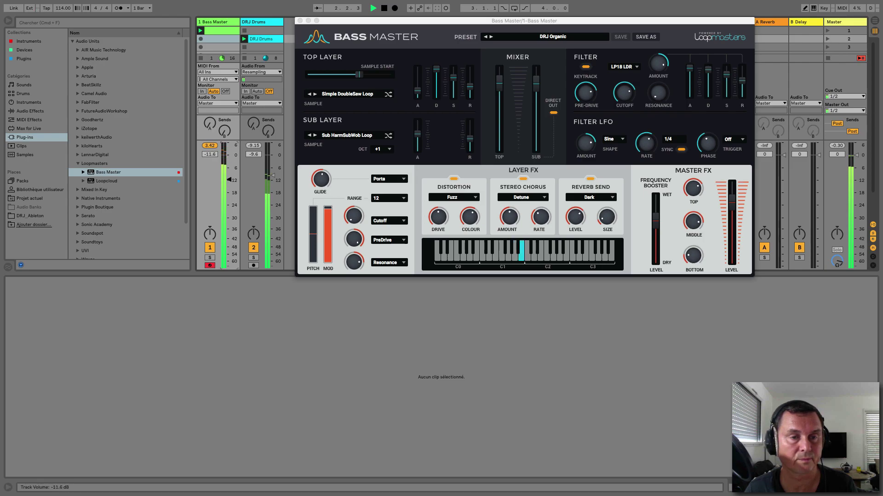
pyautogui.click(215, 147)
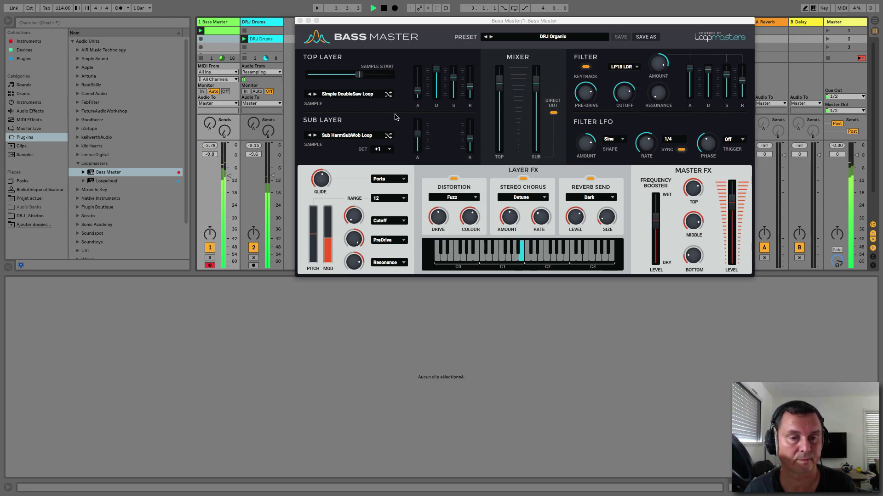
pyautogui.press('space')
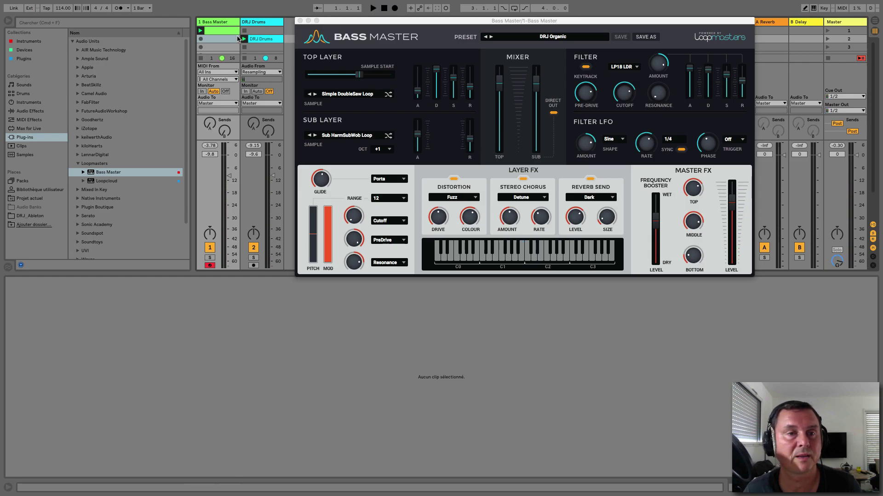
# - Open the Bass Master clip's notes and check the MIDI learn options of the Pre-Drive, LFO Rate, Reverb Size and master Top knobs
pyautogui.click(224, 30)
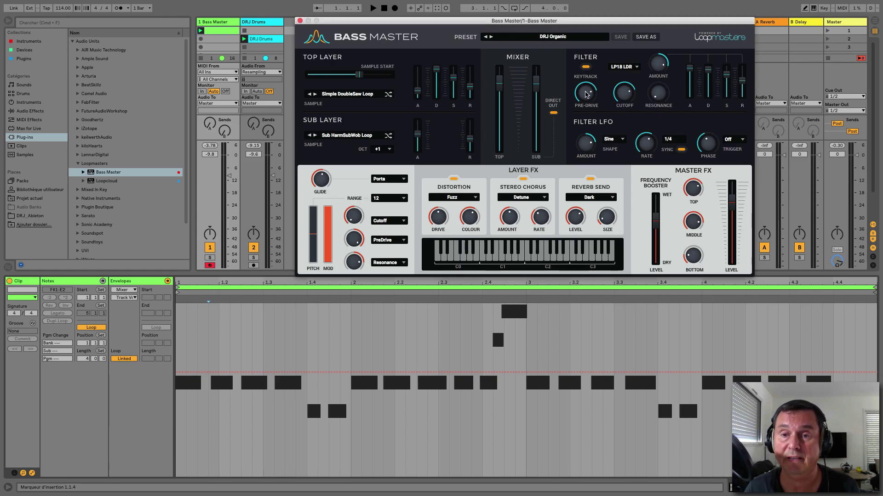
pyautogui.rightClick(585, 94)
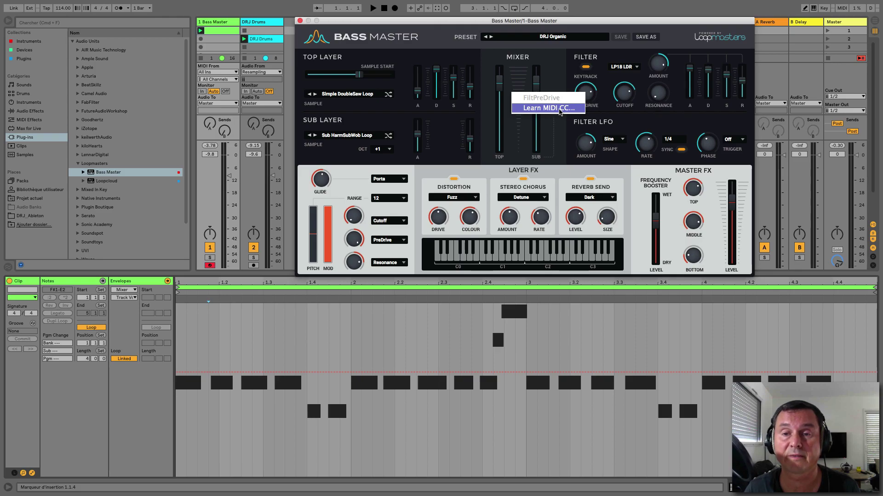
pyautogui.rightClick(646, 143)
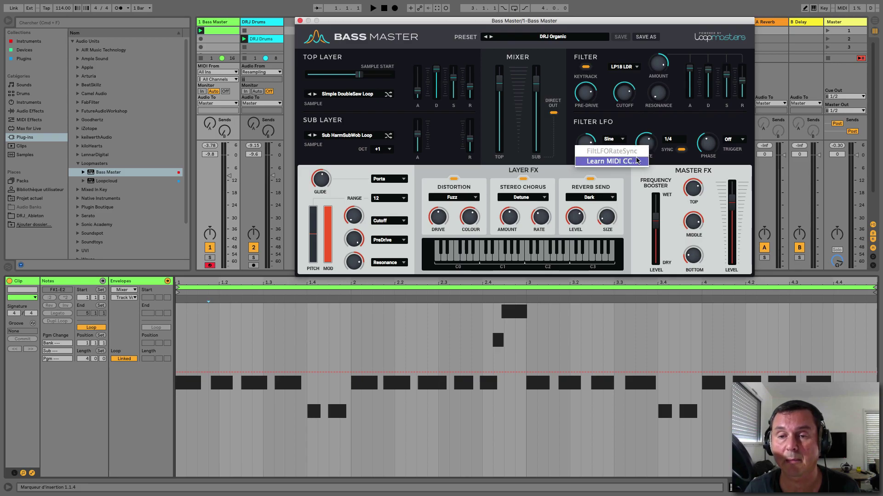
pyautogui.rightClick(607, 219)
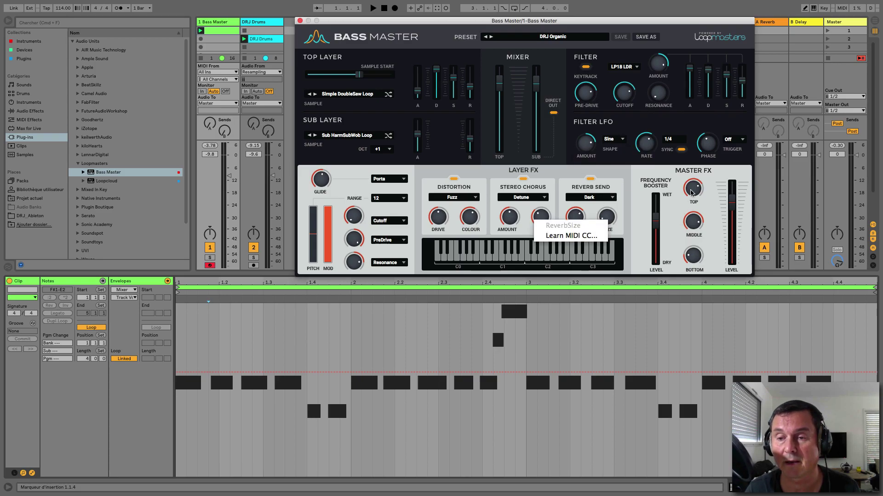
pyautogui.rightClick(692, 190)
pyautogui.click(657, 206)
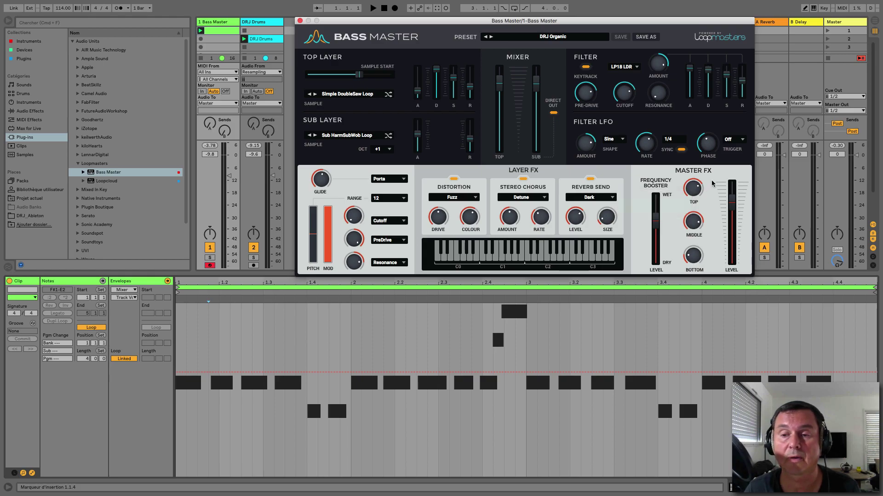